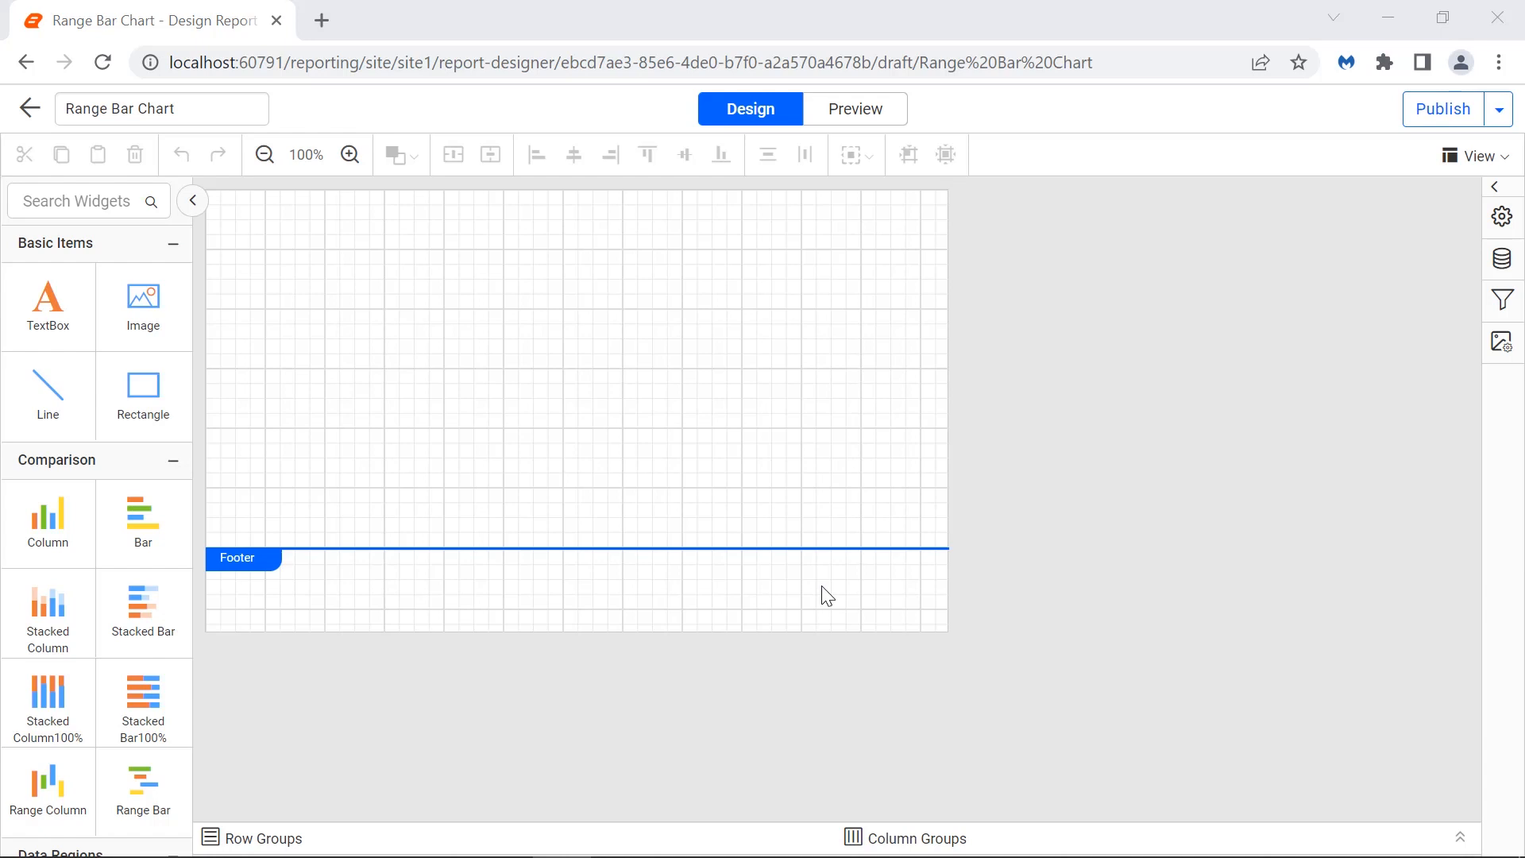
Step: Create and connect an inline JSON data source named SeasonDetails, pasting in the seasonal high and low values by country
left_click(1501, 258)
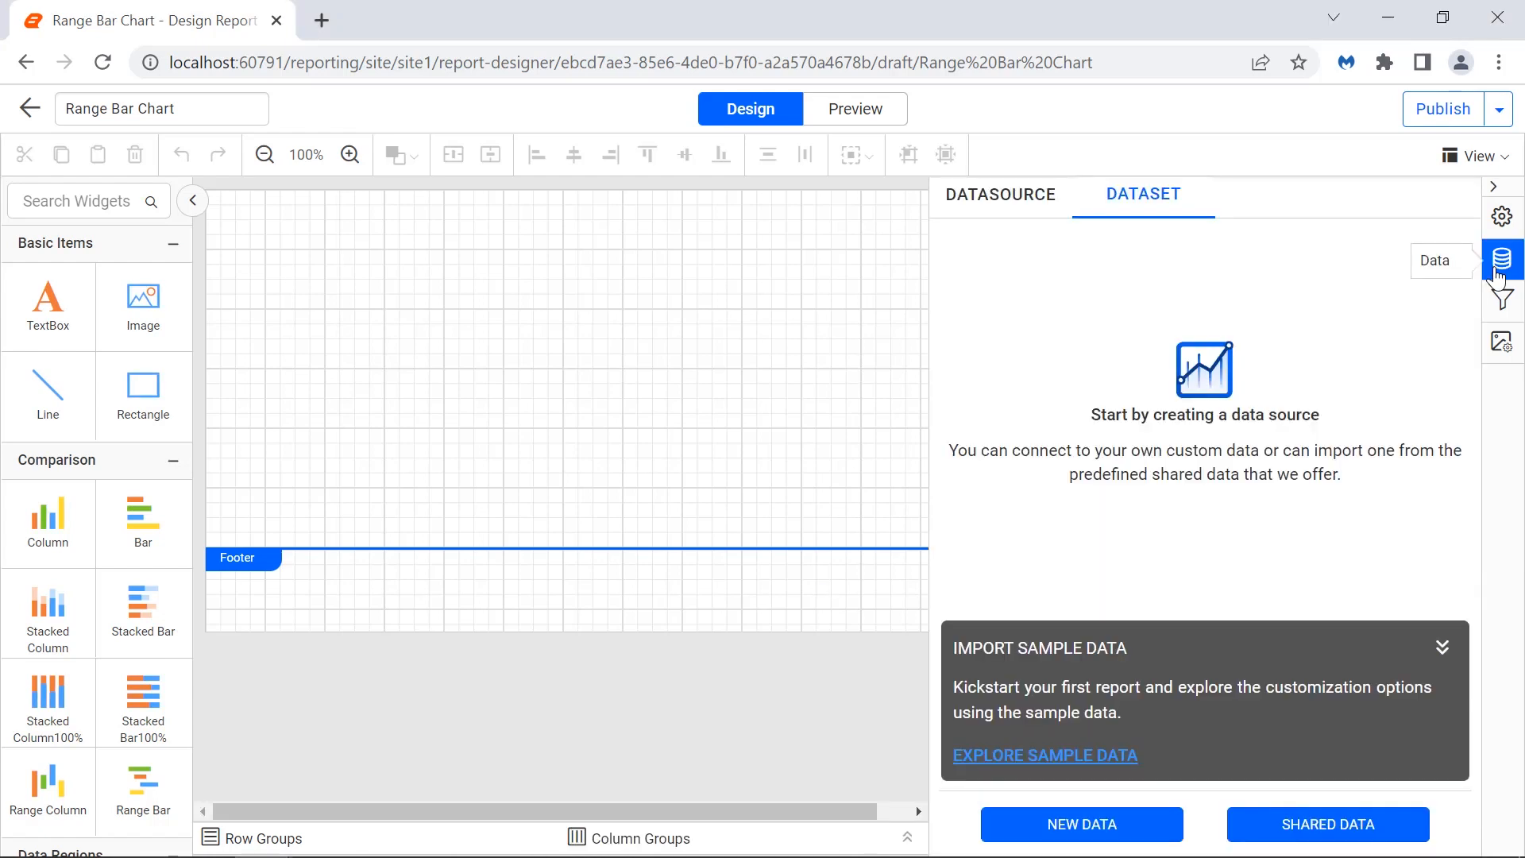
left_click(1112, 824)
left_click(1271, 472)
double_click(1235, 265)
type("SeasonDetails")
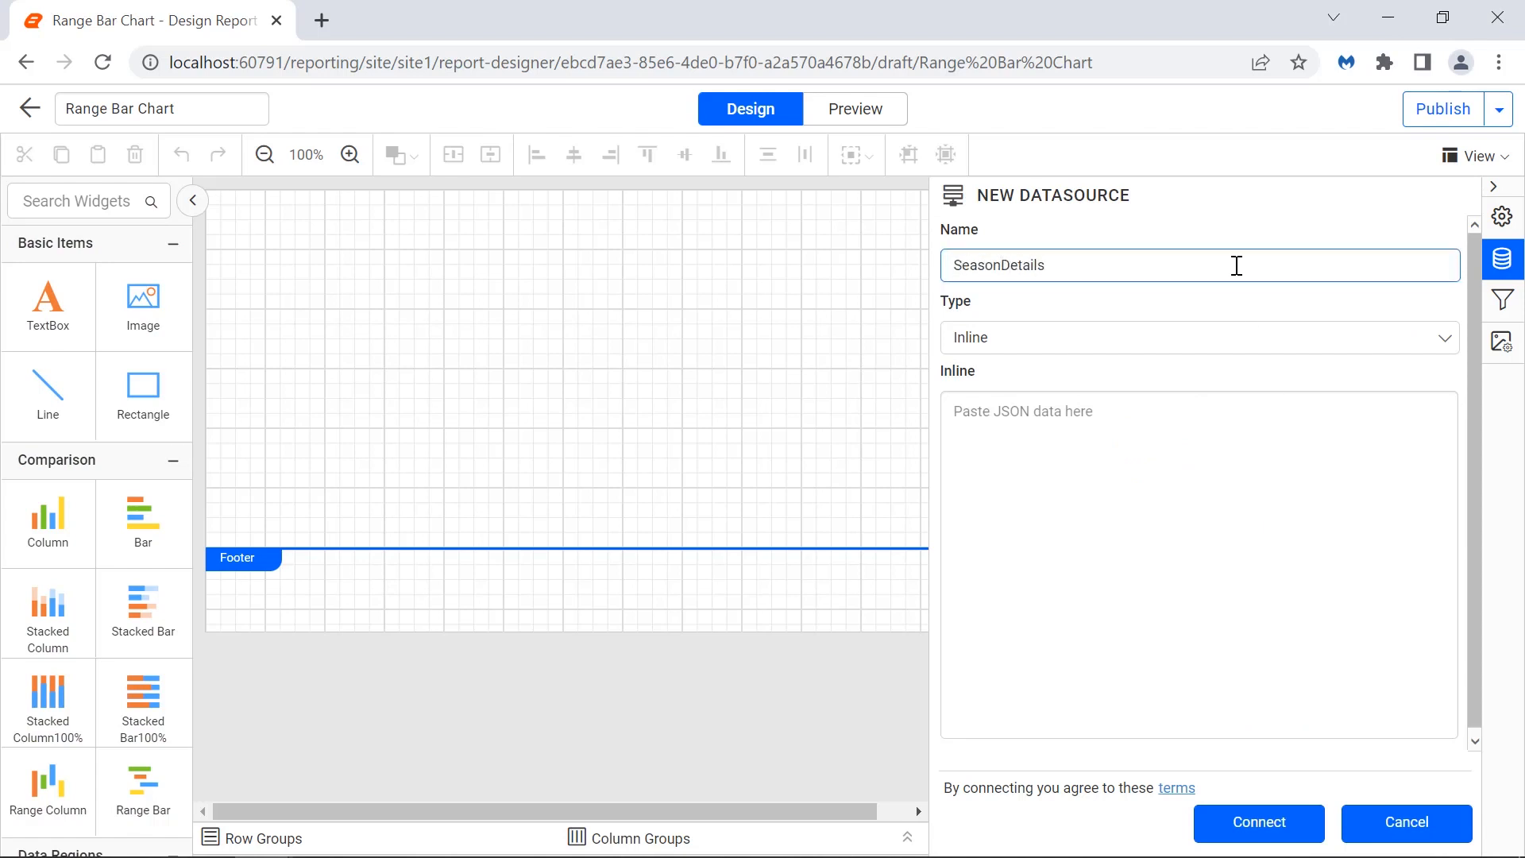
left_click(1218, 436)
key("ctrl+v")
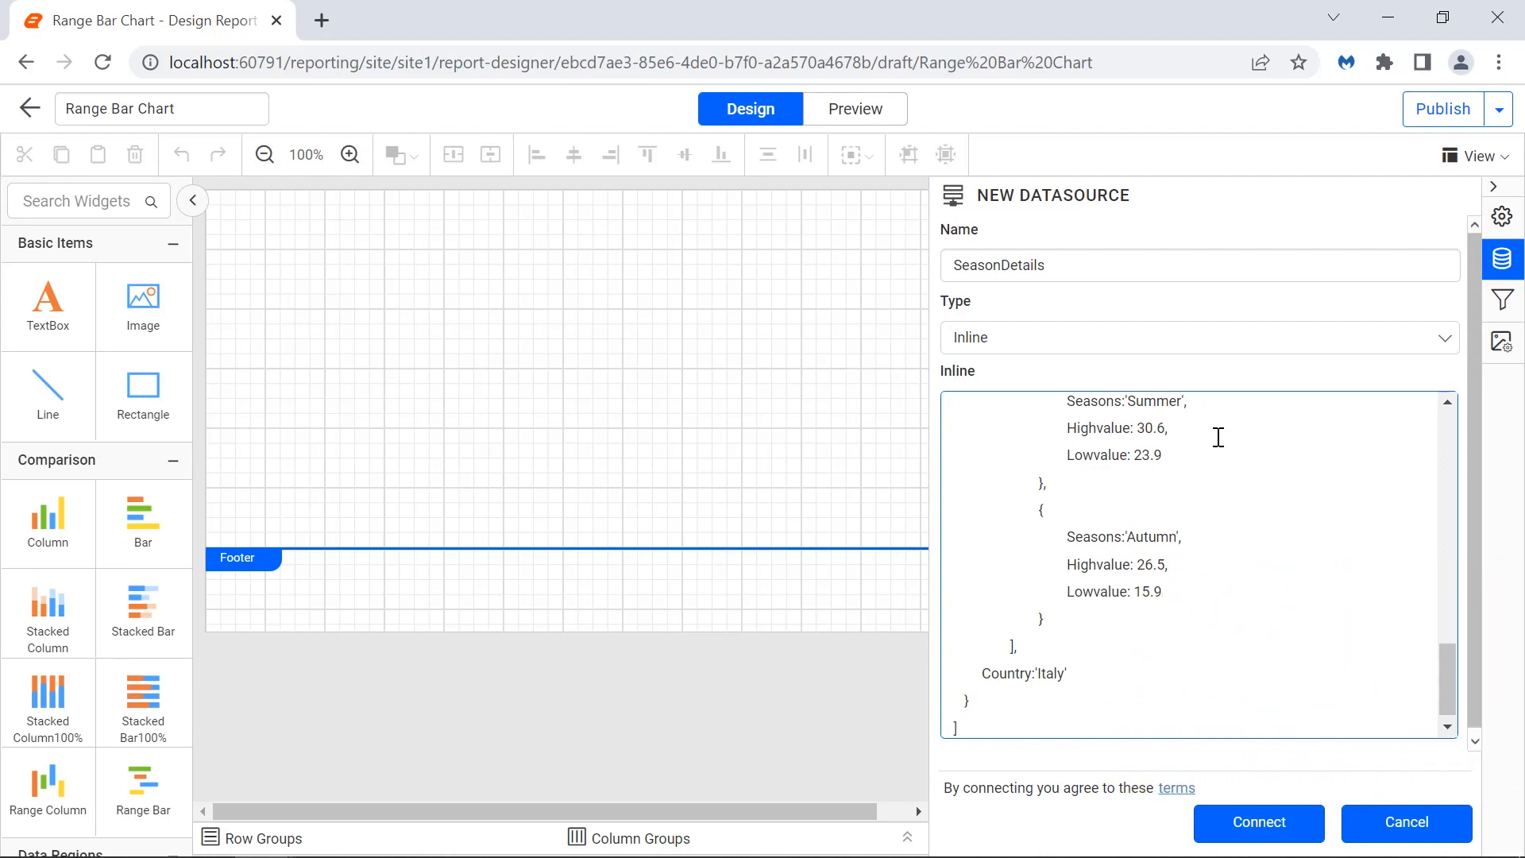
left_click(1226, 825)
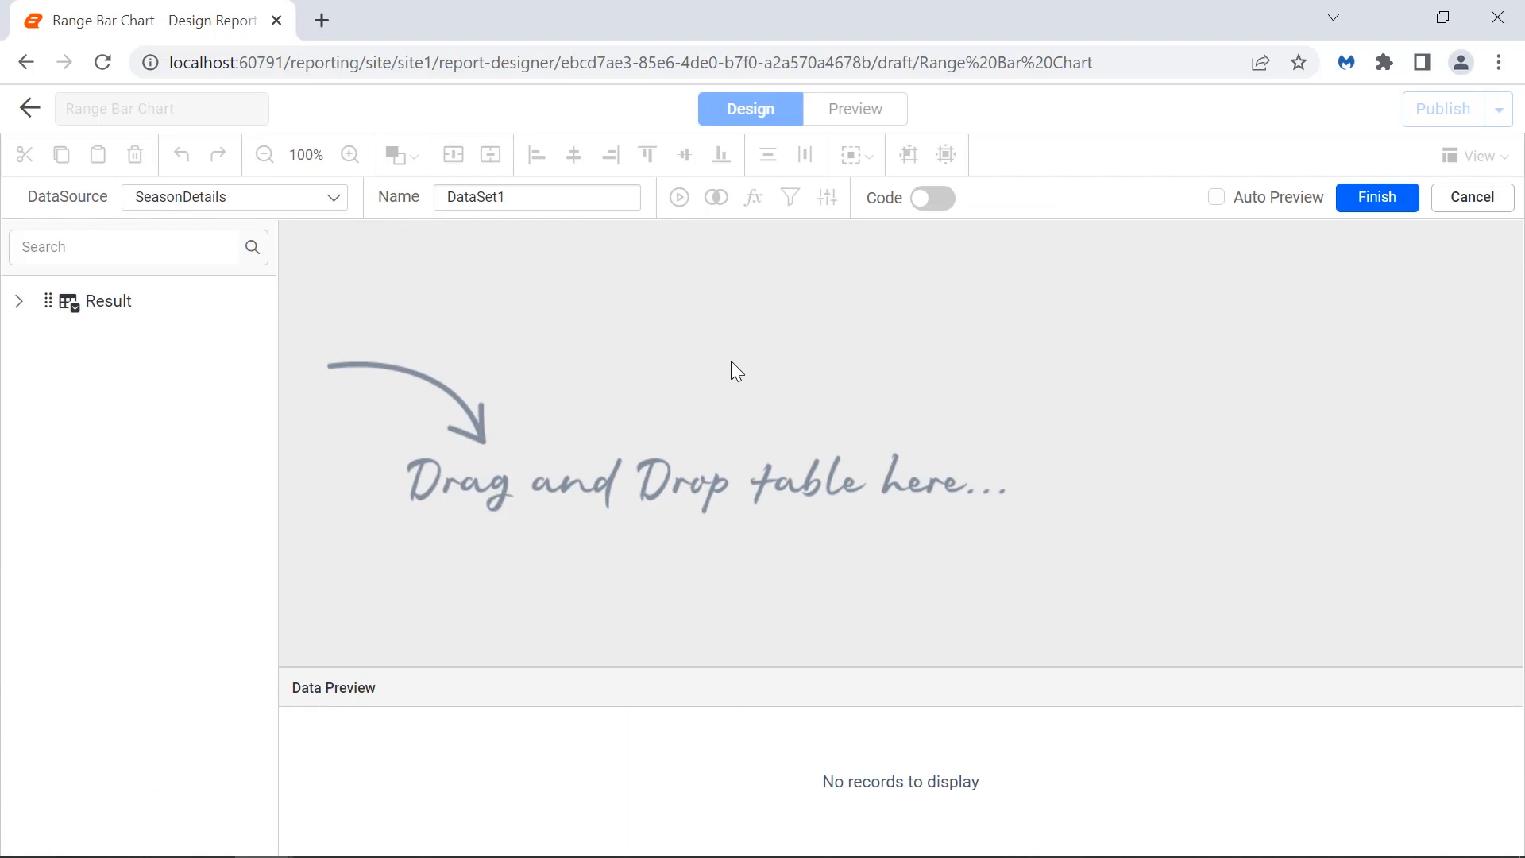
Step: Build a dataset named SeasonDataset from the Result table and save it to the report
double_click(628, 200)
type("Se")
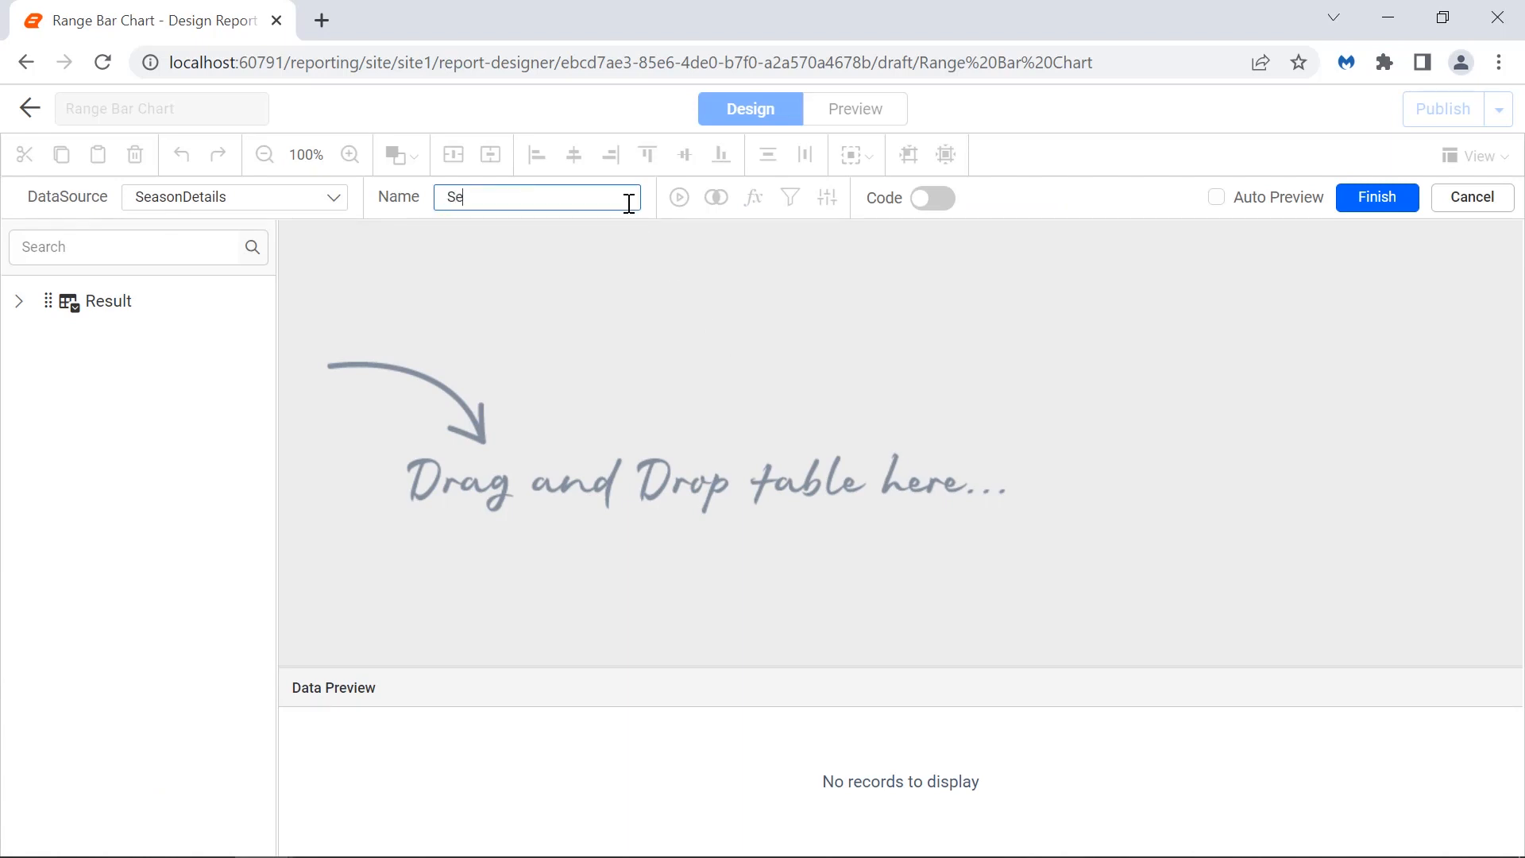
type("asonDataset")
left_click(602, 246)
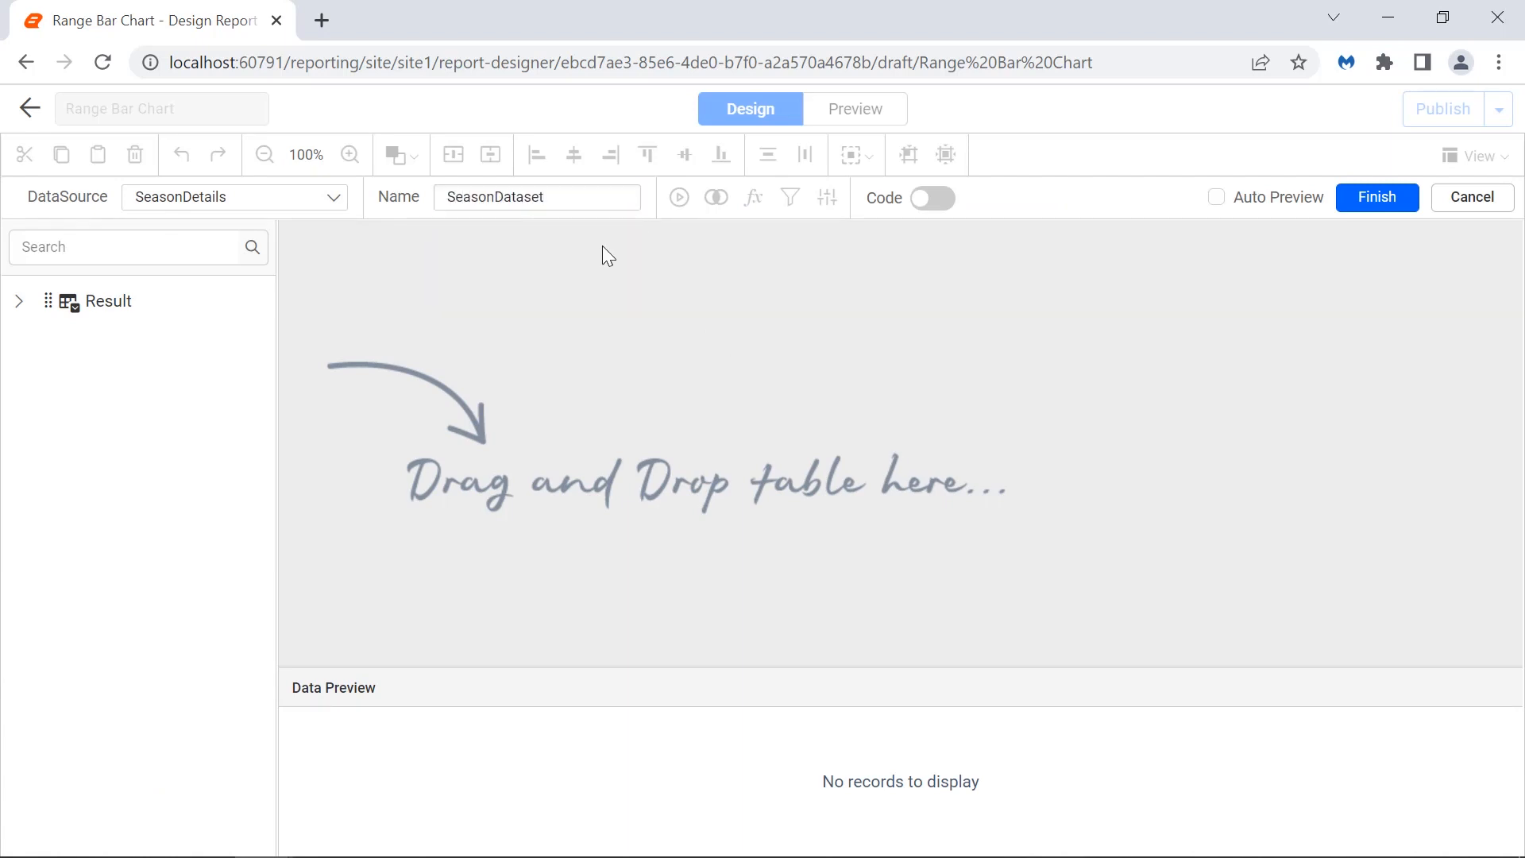
left_click_drag(141, 301, 401, 252)
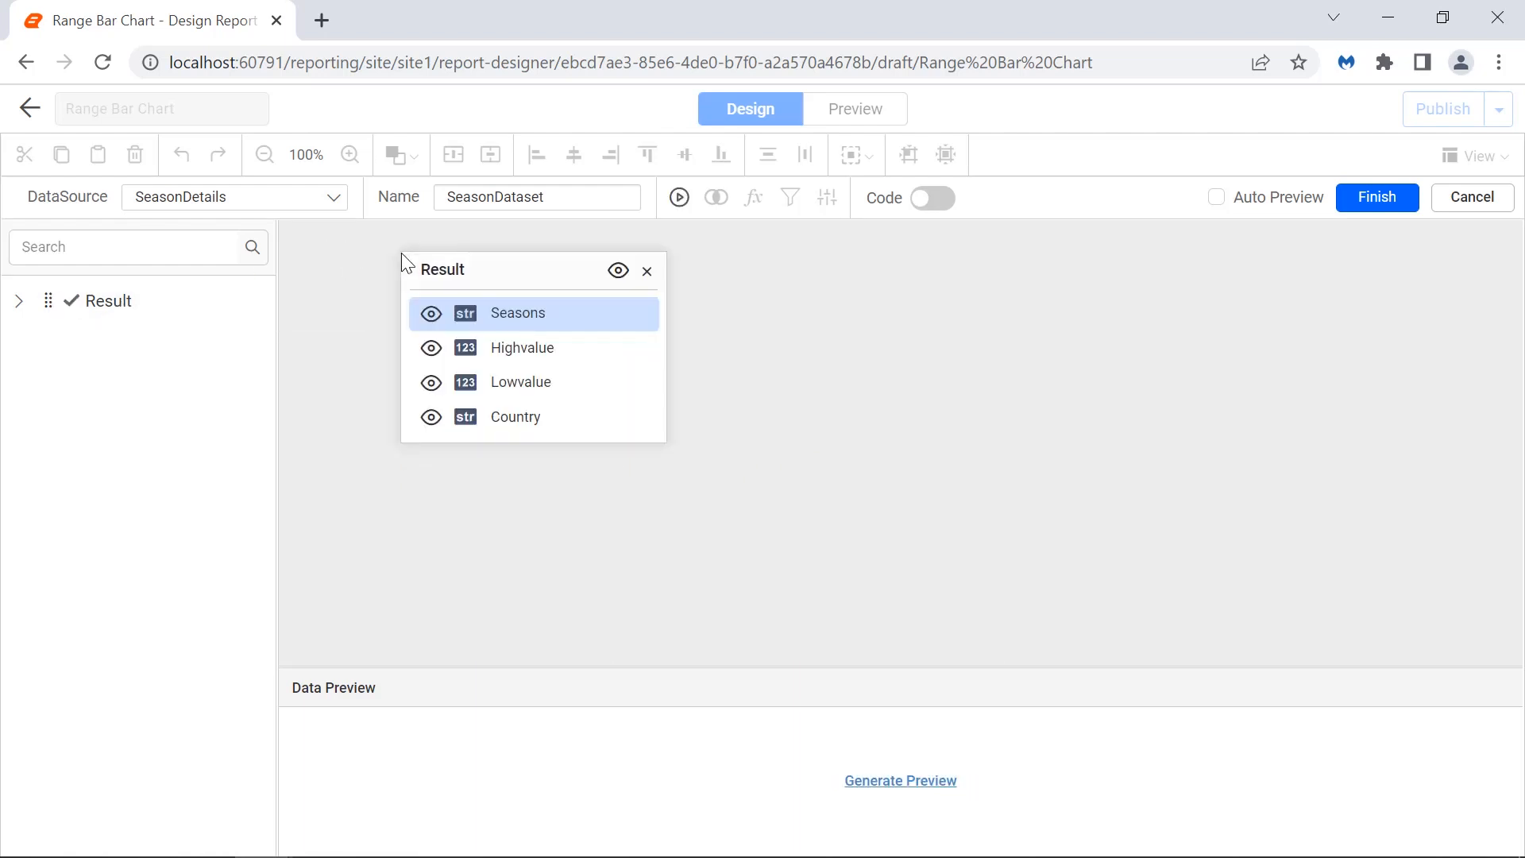
left_click(1359, 208)
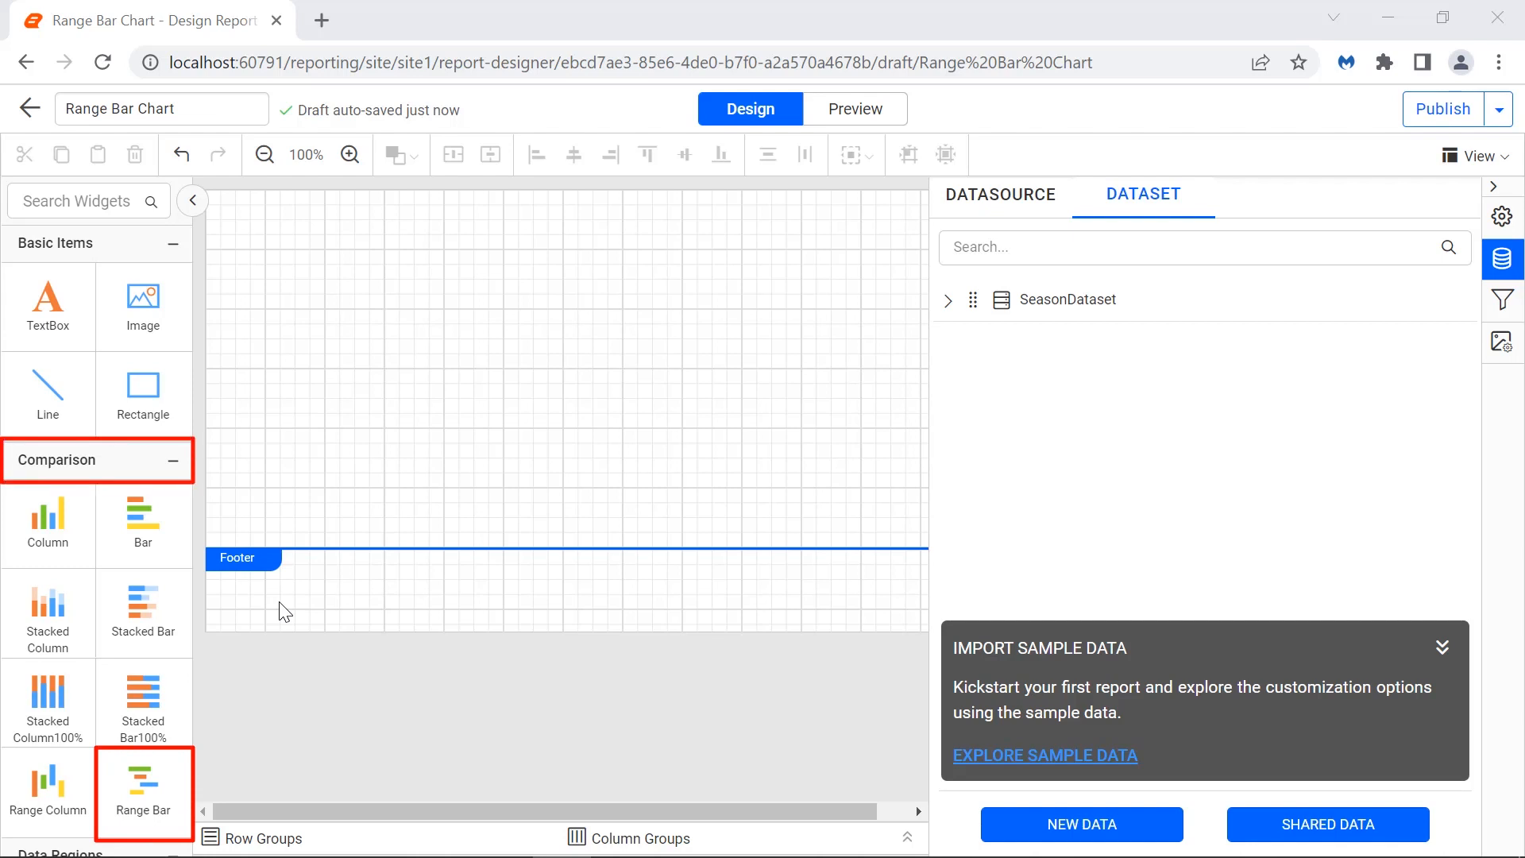
Step: Place a range bar chart at the upper-left corner of the report body and enlarge it beyond its default width and height
left_click_drag(143, 782, 224, 210)
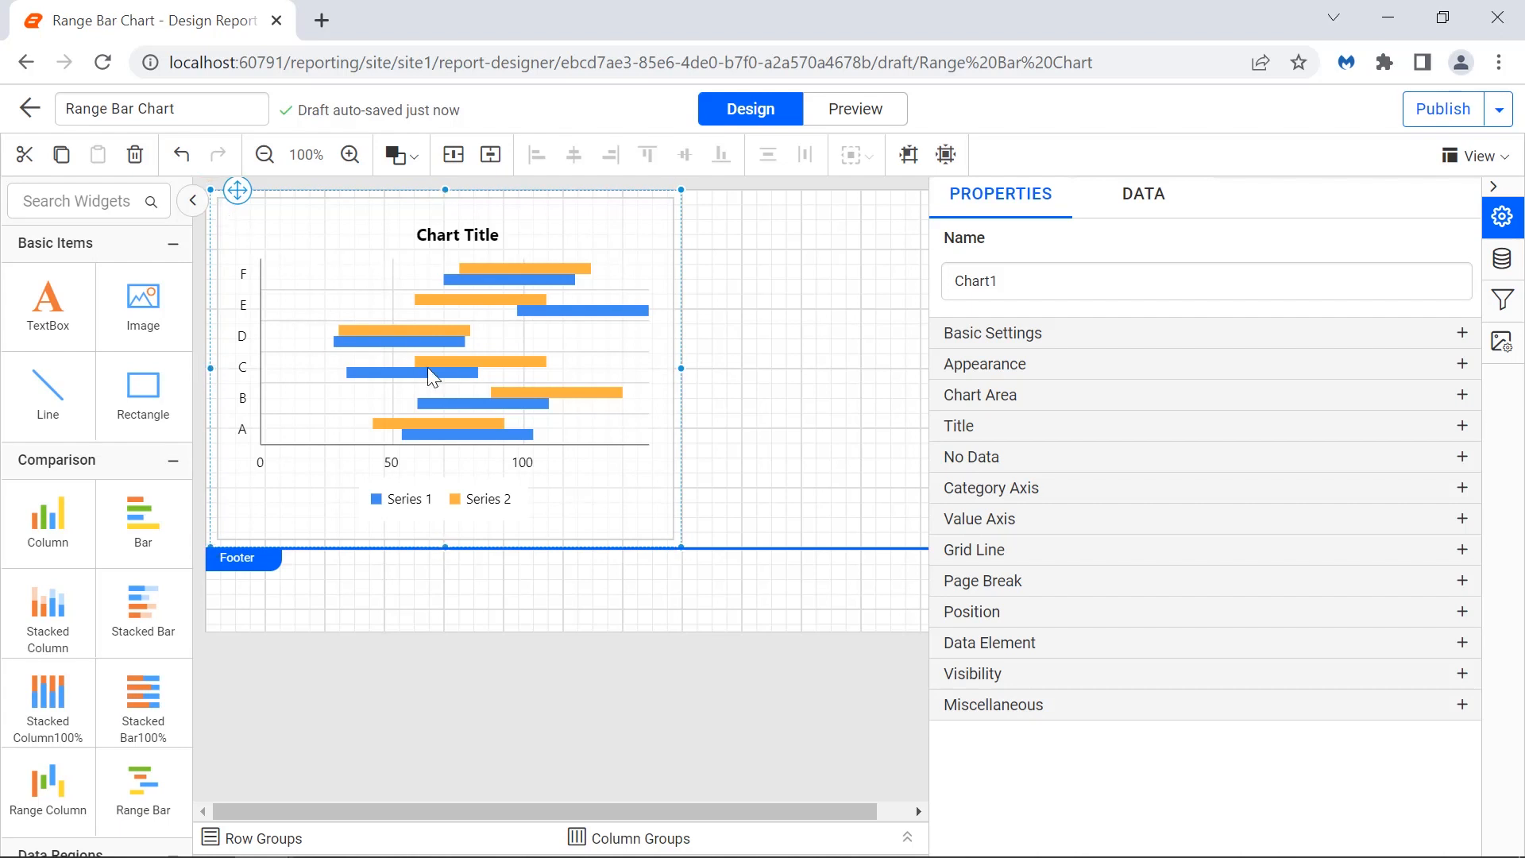
left_click_drag(680, 547, 1259, 620)
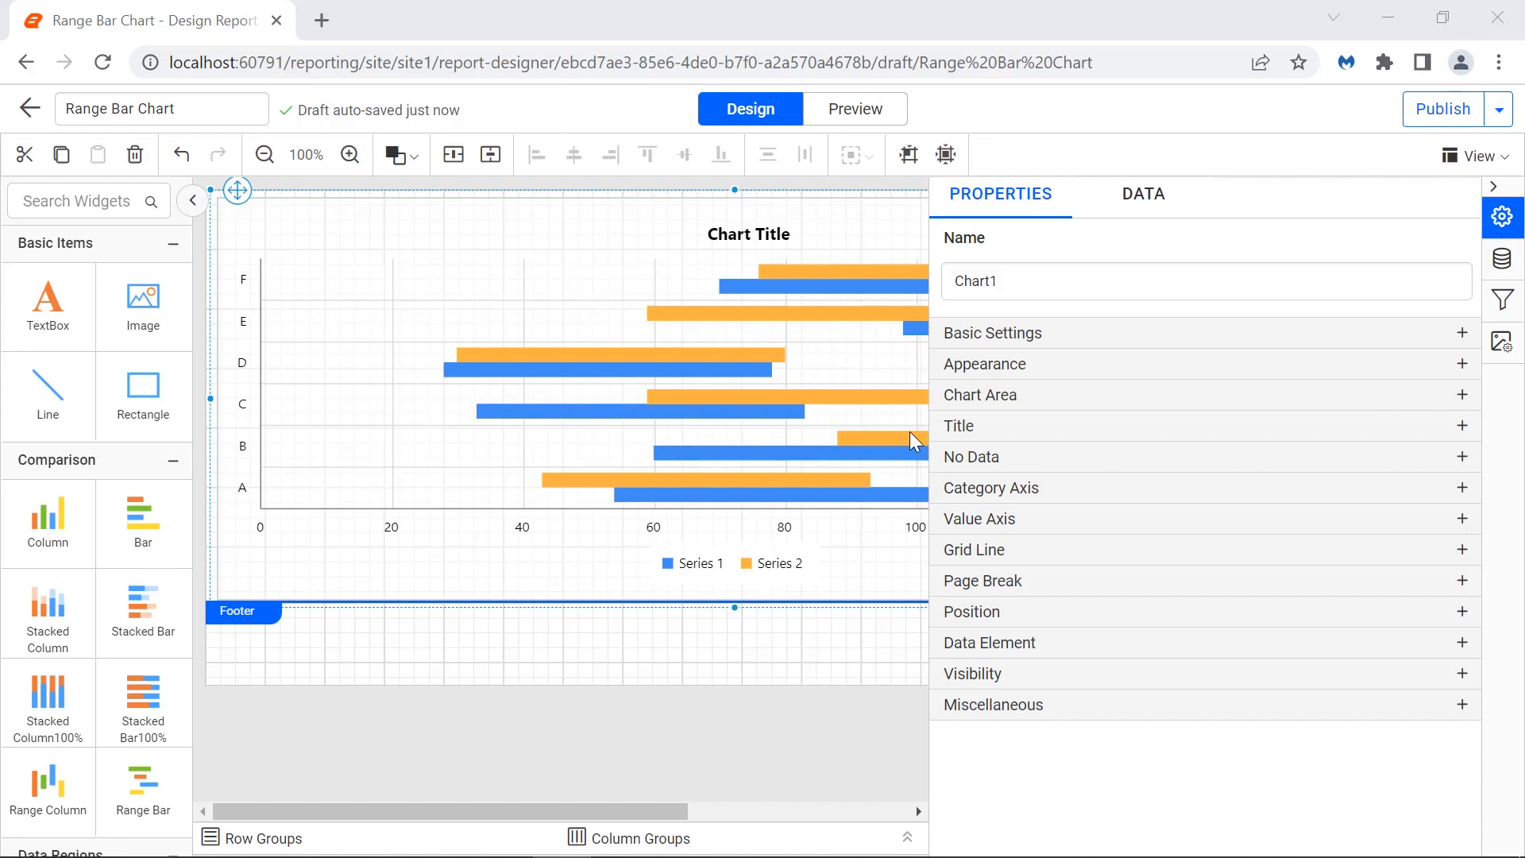
Step: Assign the Highvalue measure to the range bar chart's High(s) values
left_click(1132, 213)
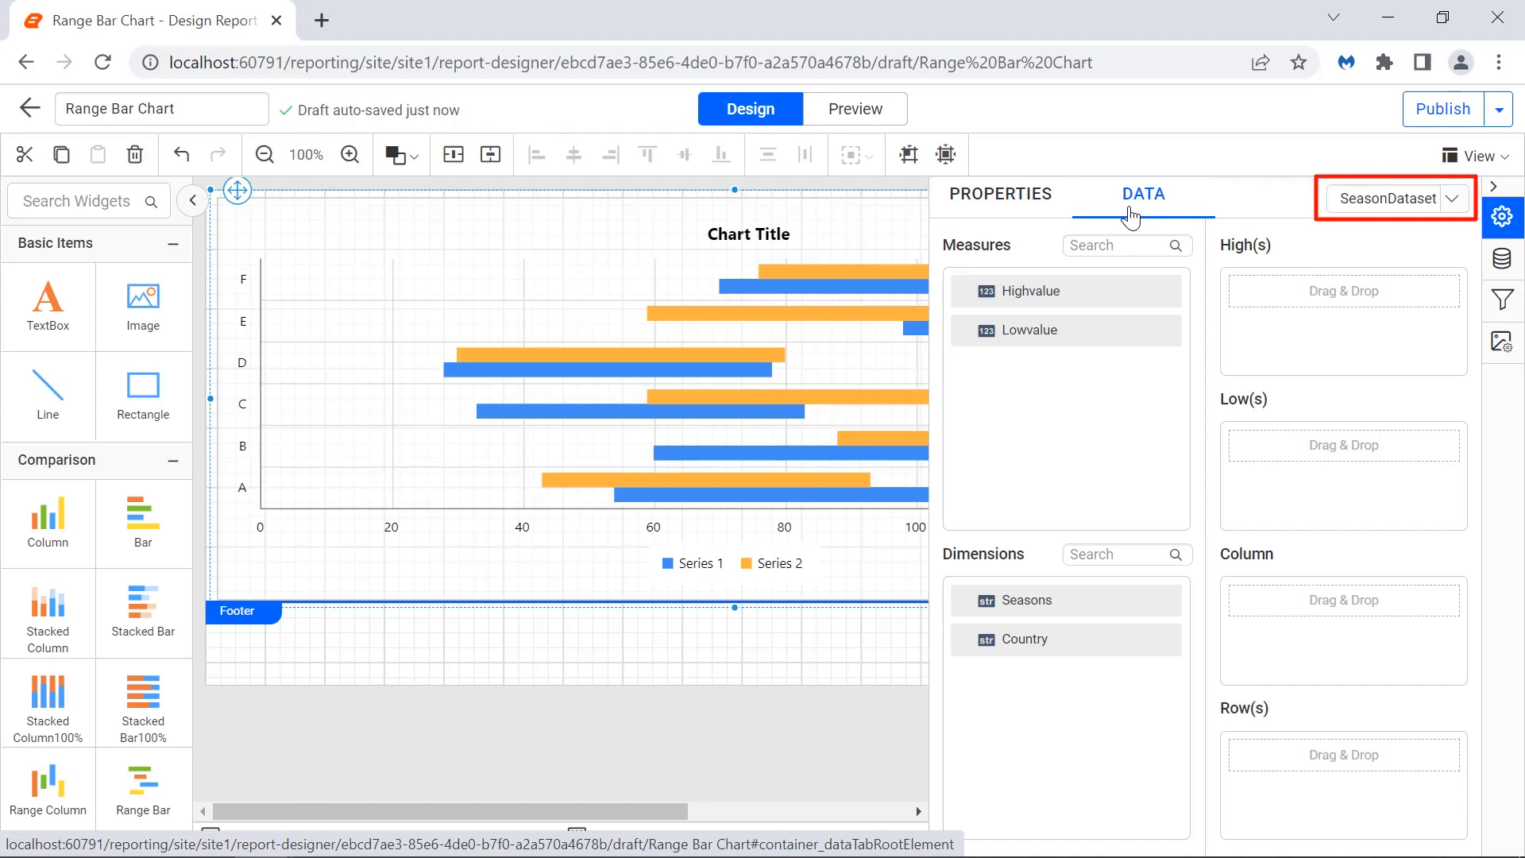
left_click_drag(965, 291, 1253, 300)
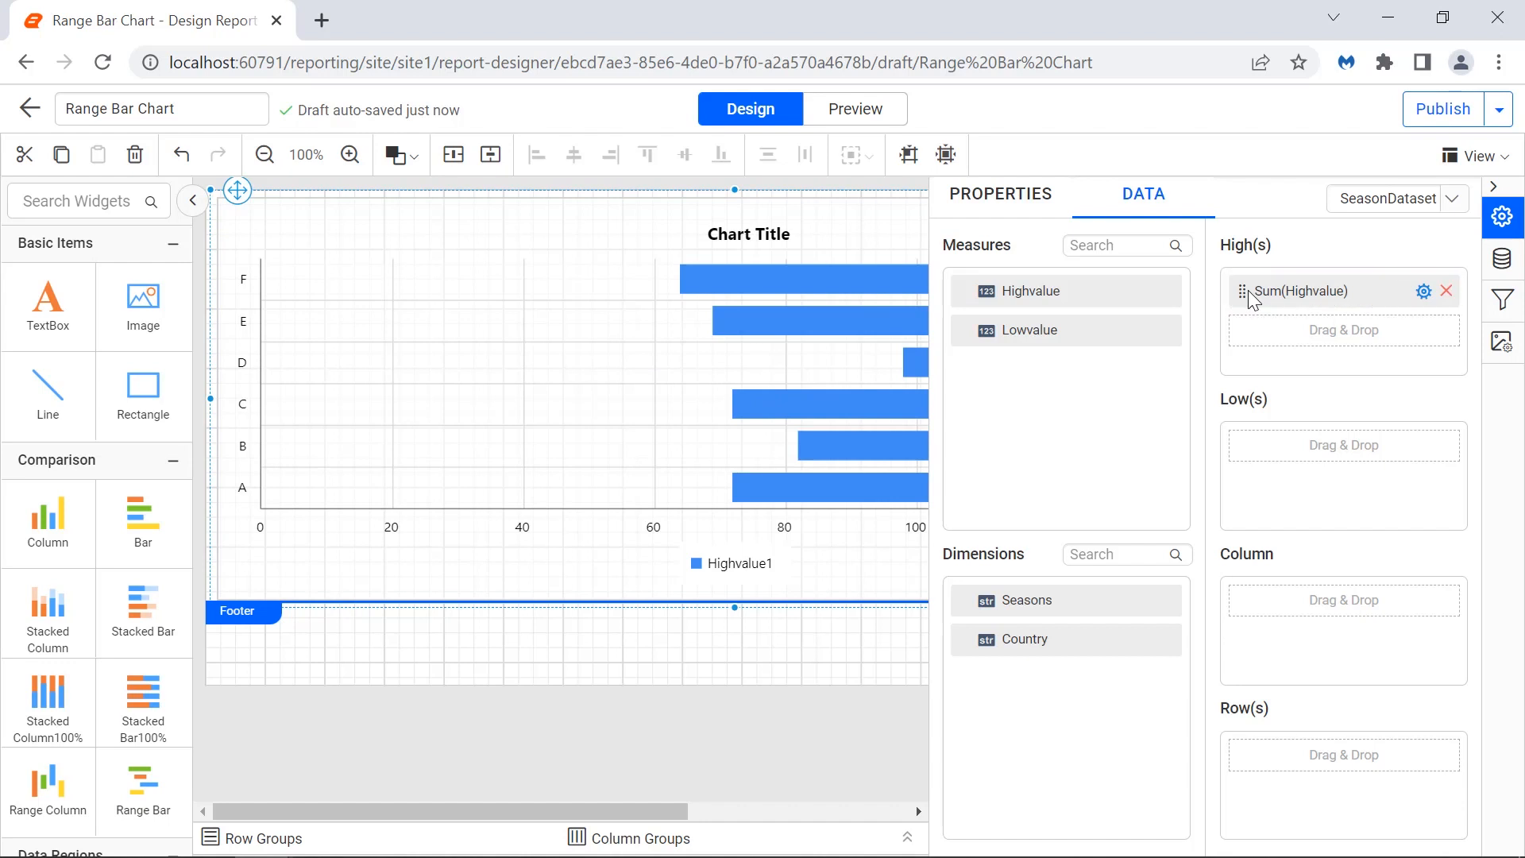
Step: Review the aggregate and expression options of the chart's Highvalue field and preview the report
left_click(1423, 291)
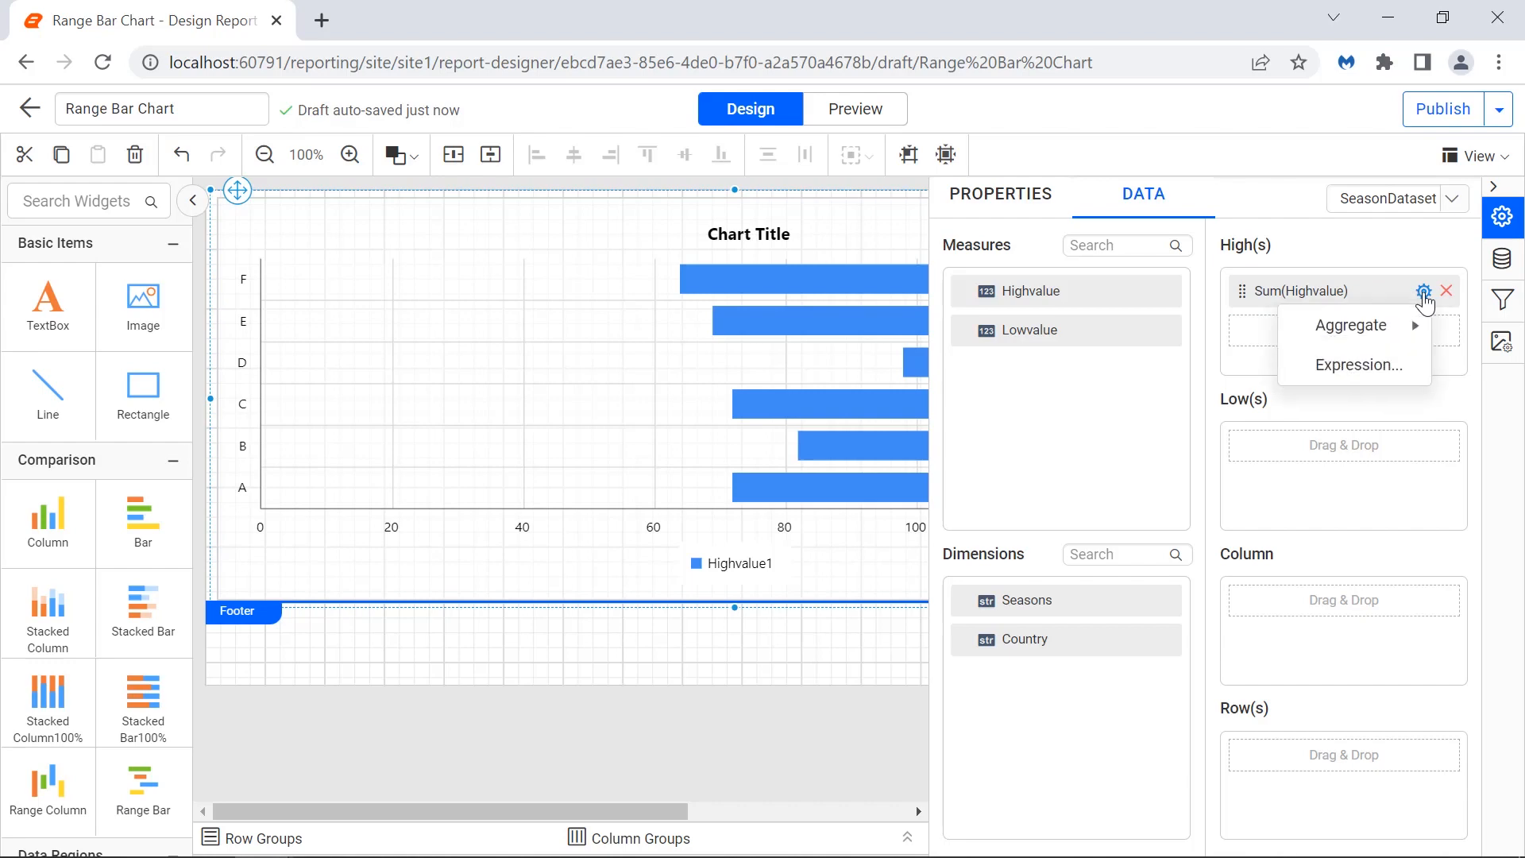
mouse_move(1411, 332)
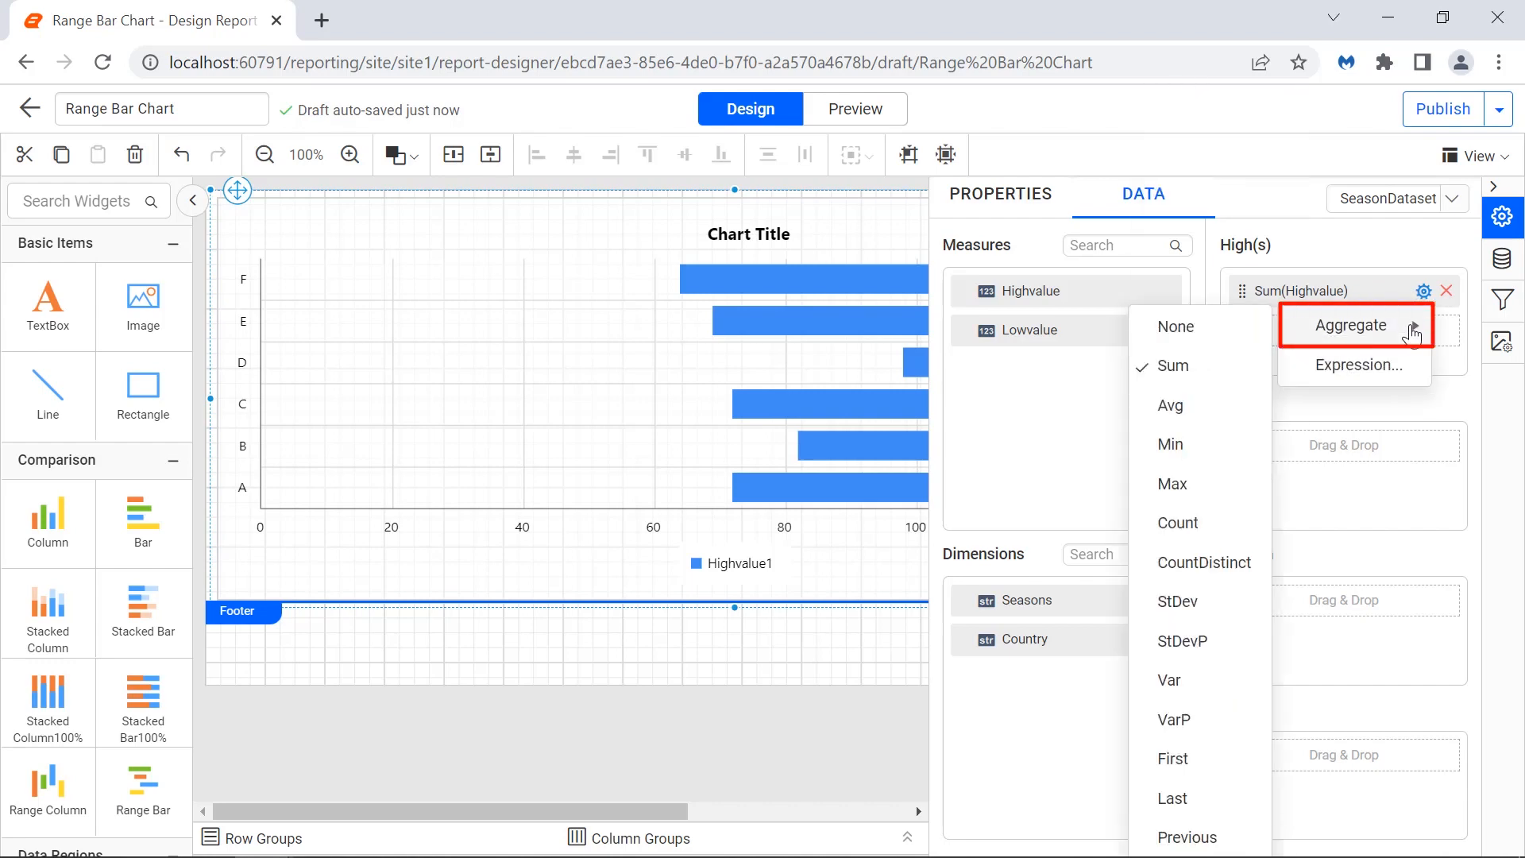
left_click(1385, 367)
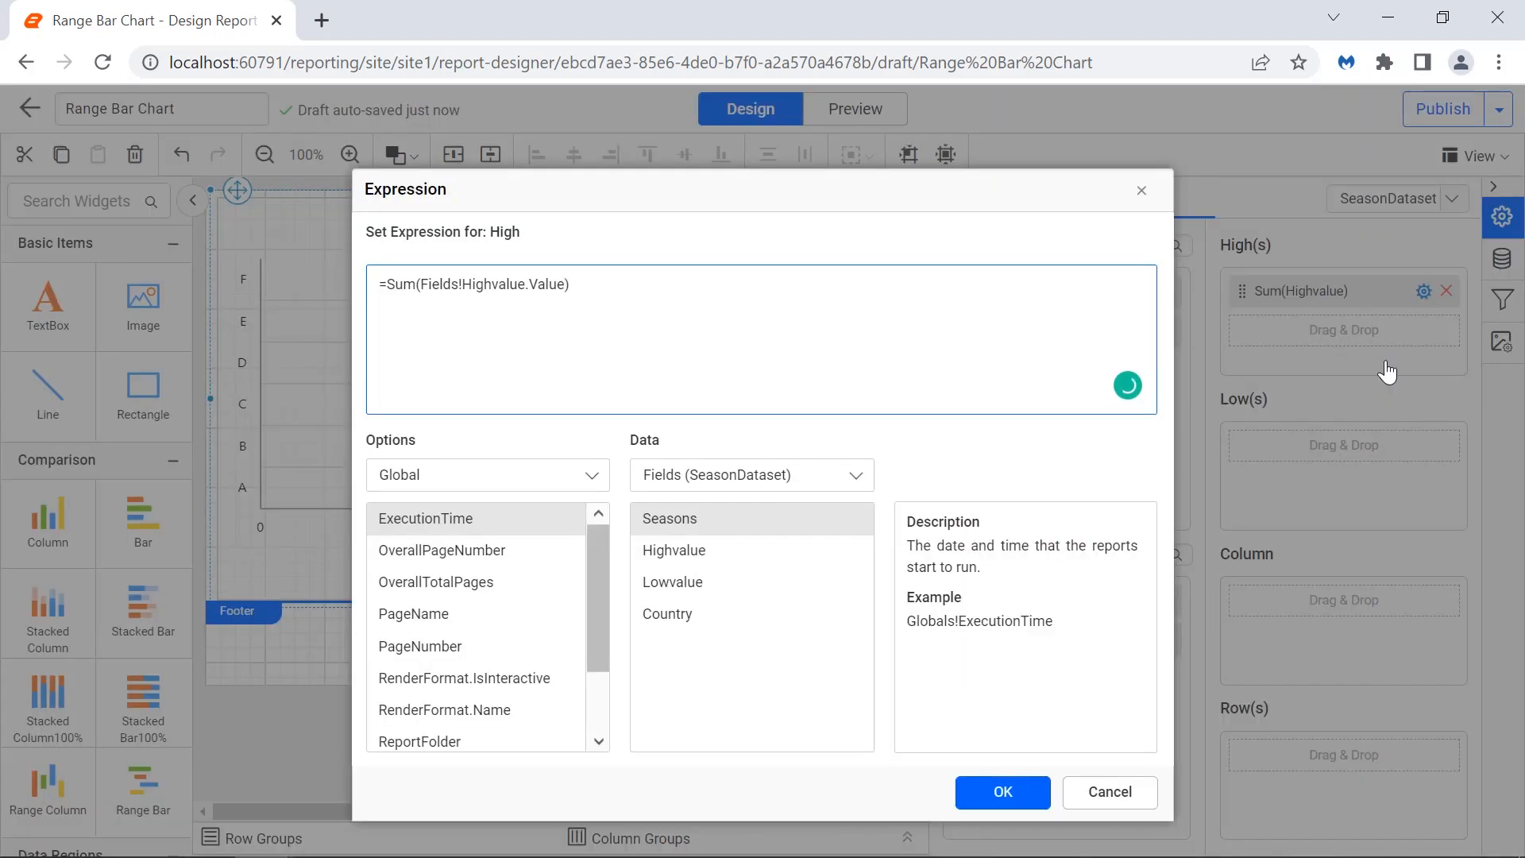
left_click(1141, 195)
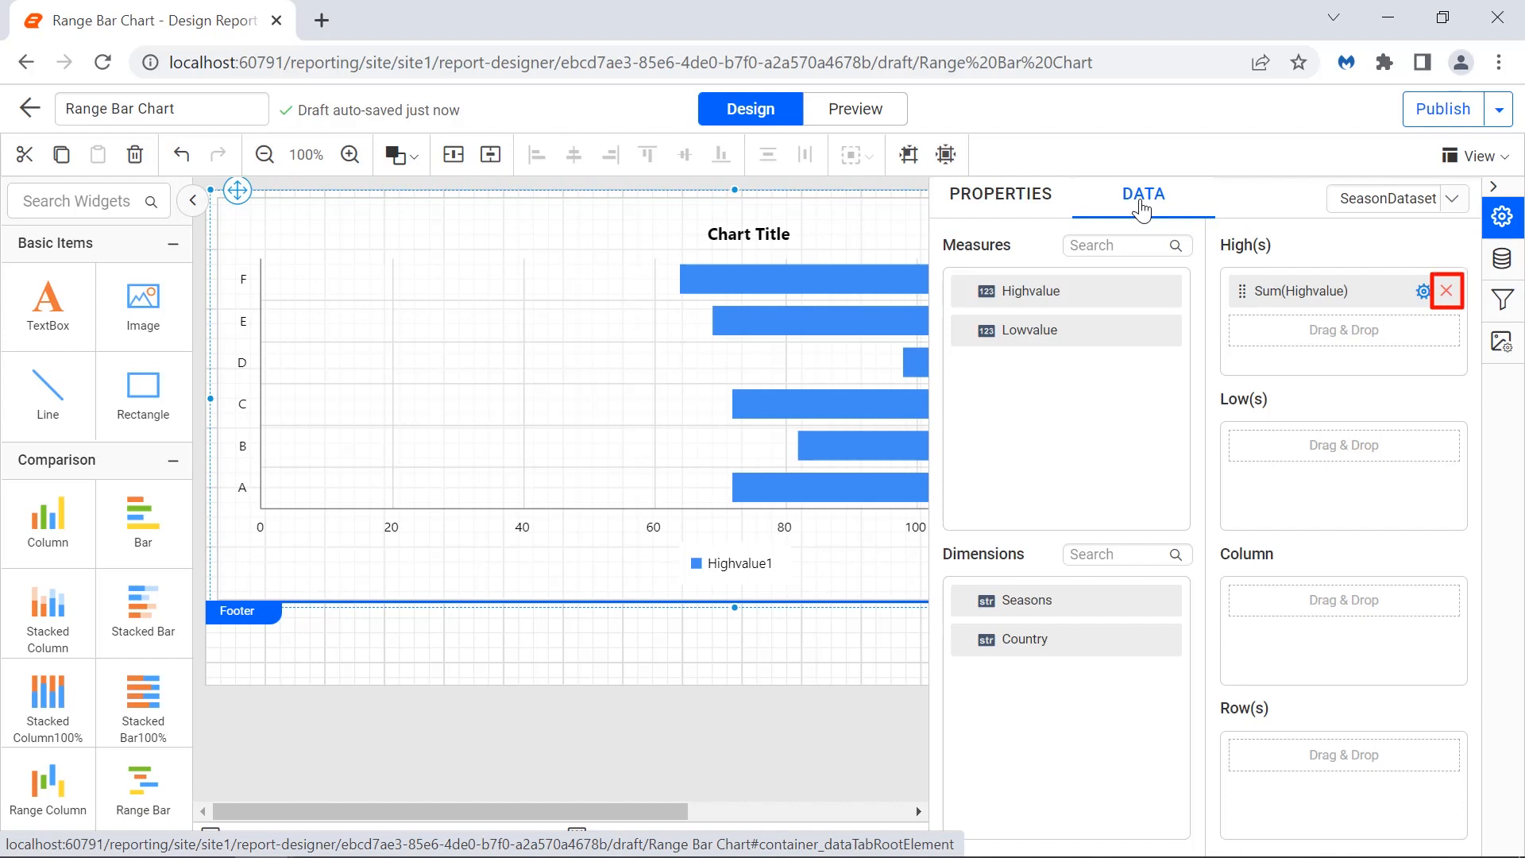
left_click(818, 115)
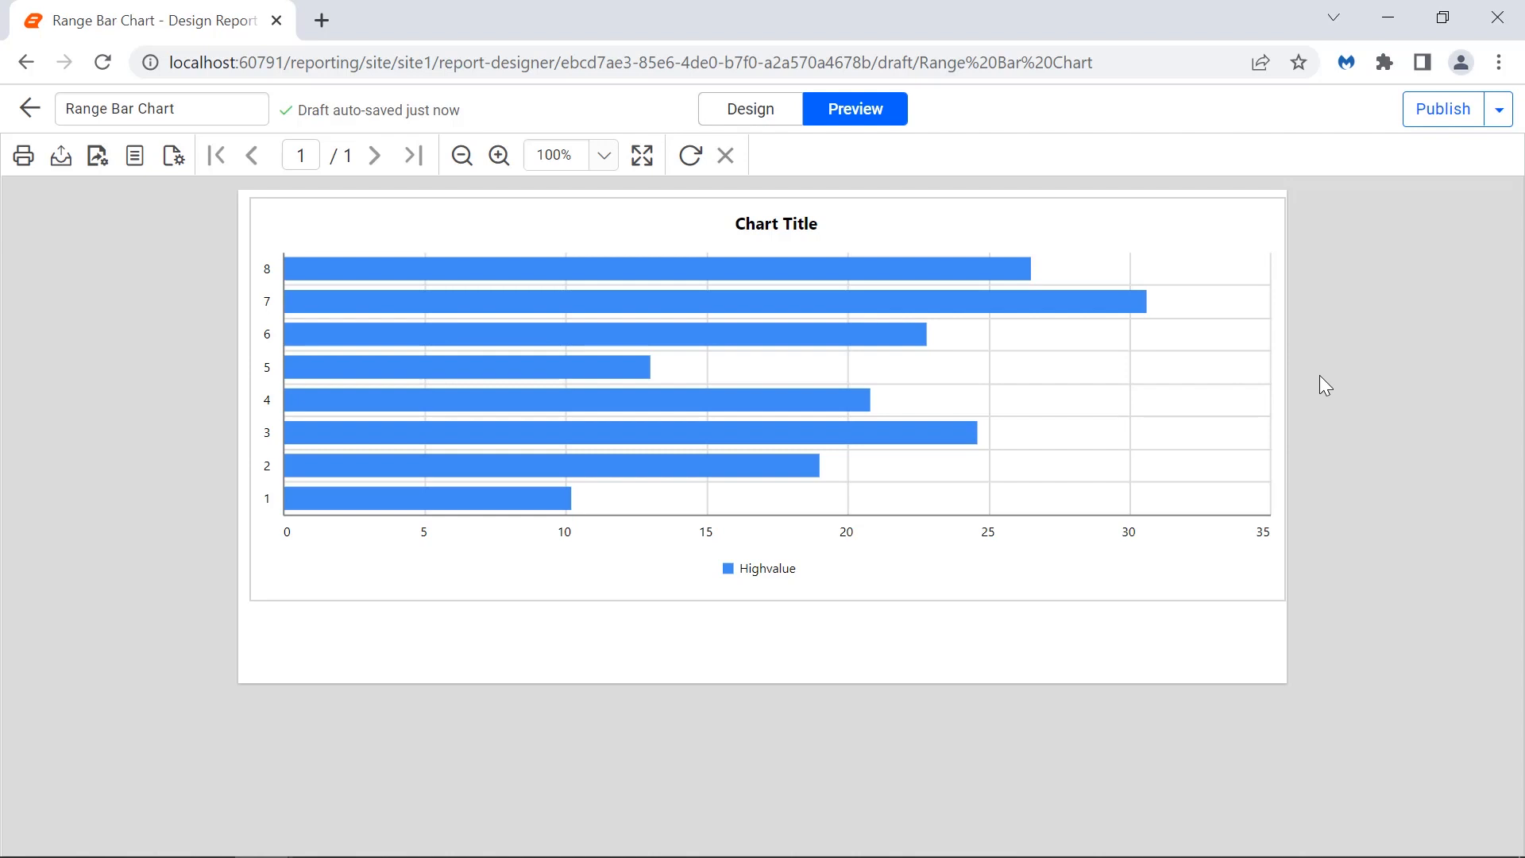
left_click(787, 123)
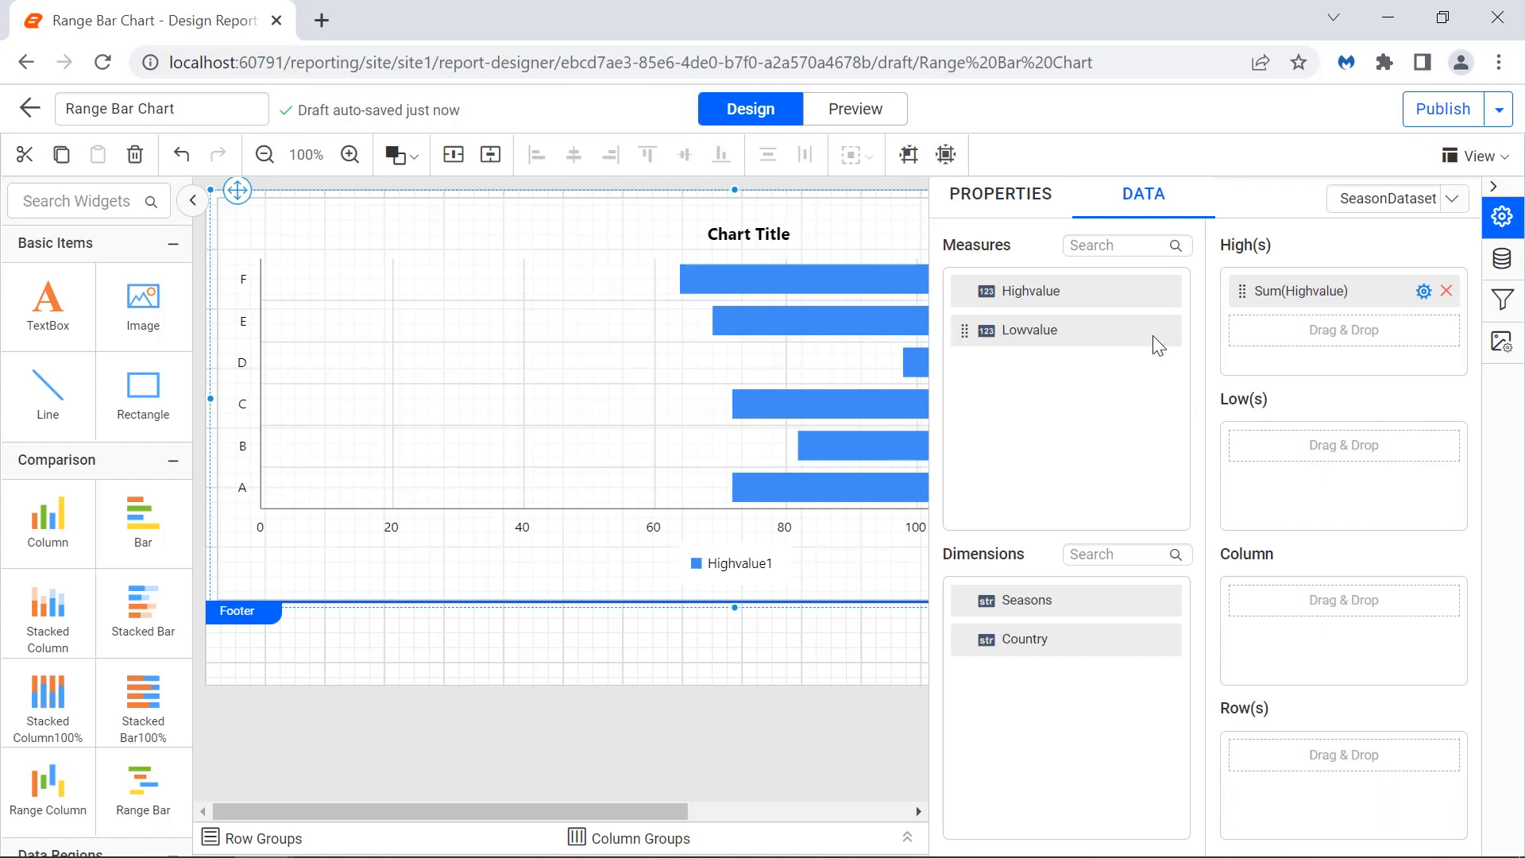
Step: Assign the Lowvalue measure to the chart's Low(s) values and check the result in the report preview
left_click_drag(1156, 340, 1239, 449)
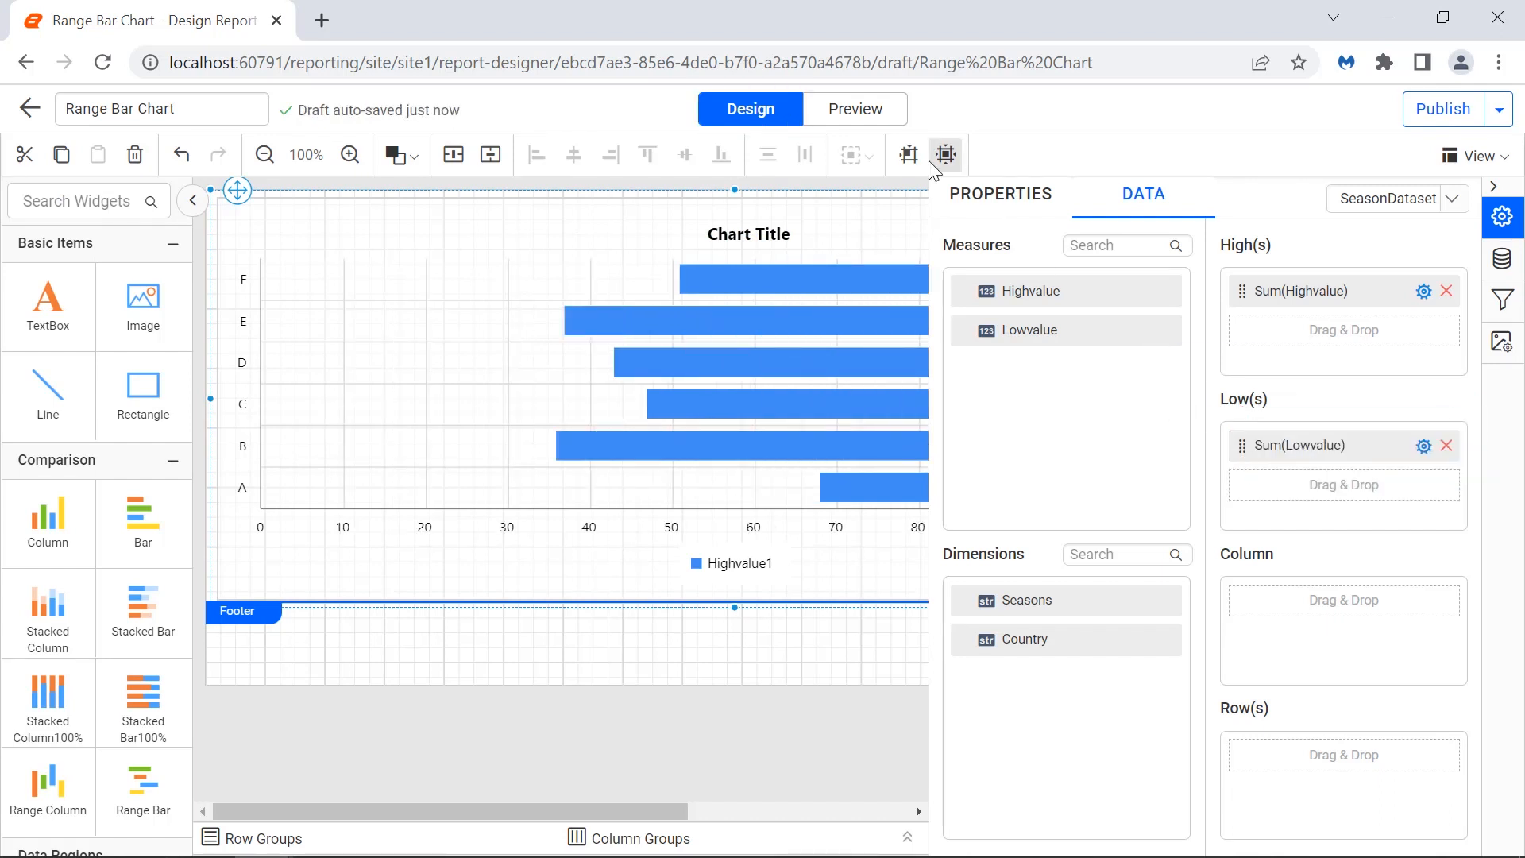
left_click(889, 118)
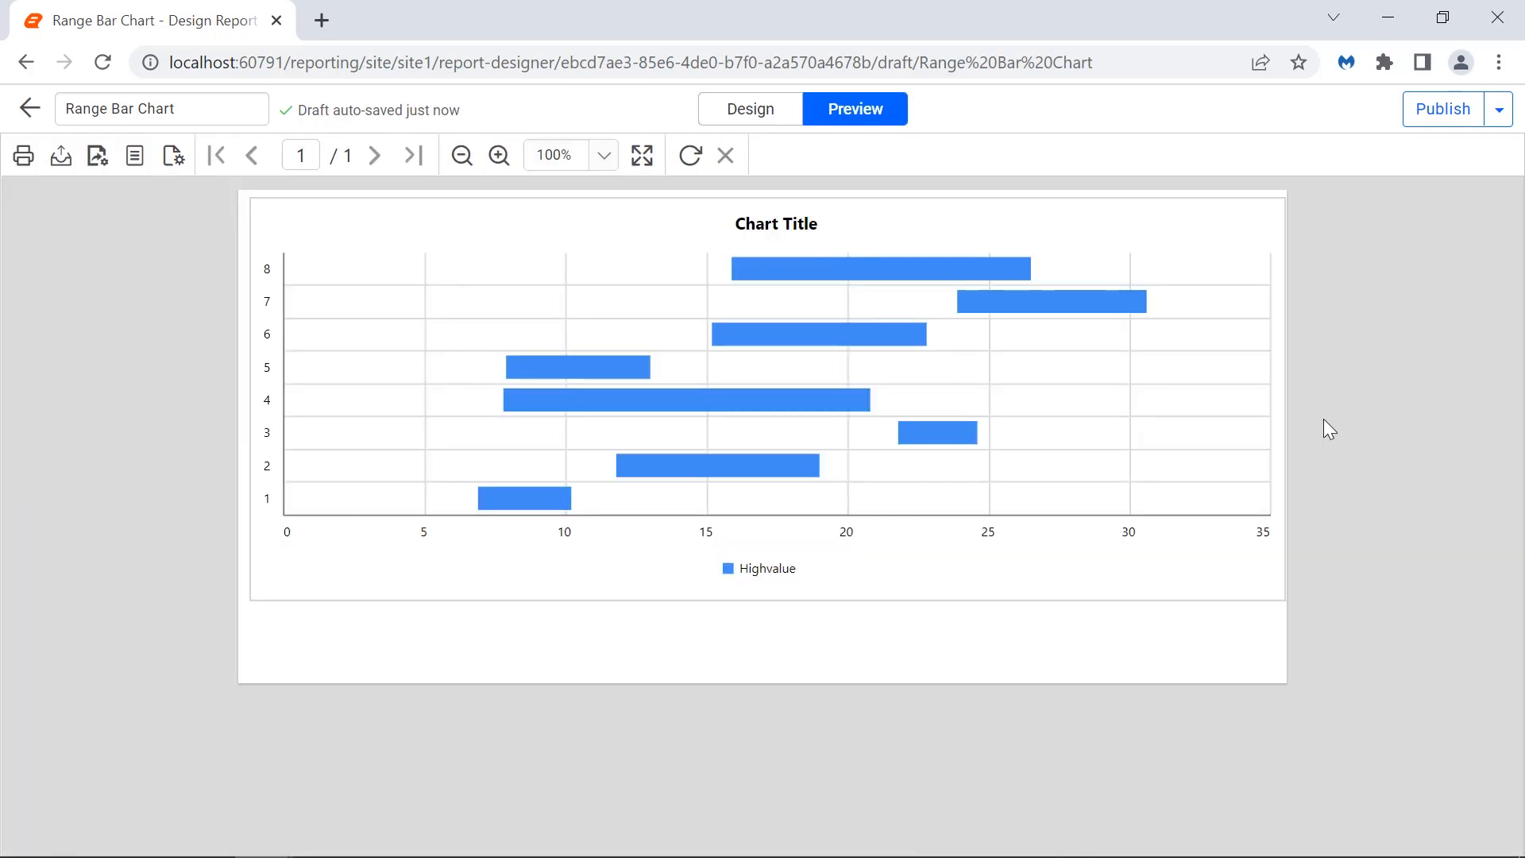
left_click(785, 117)
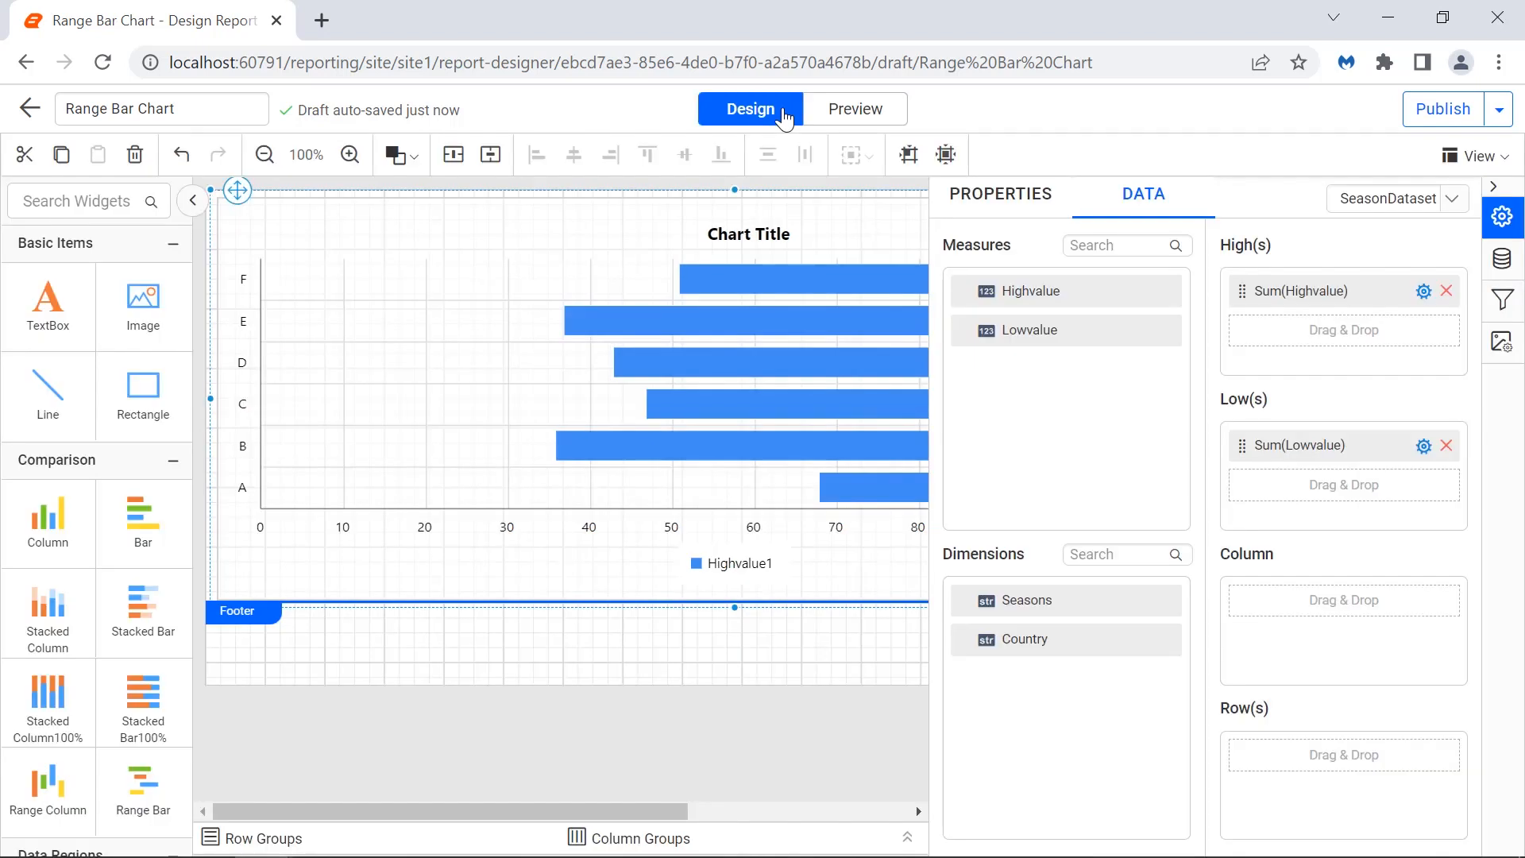
Step: Assign the Seasons dimension to the chart's Column and check the result in the report preview
left_click_drag(1162, 601, 1264, 600)
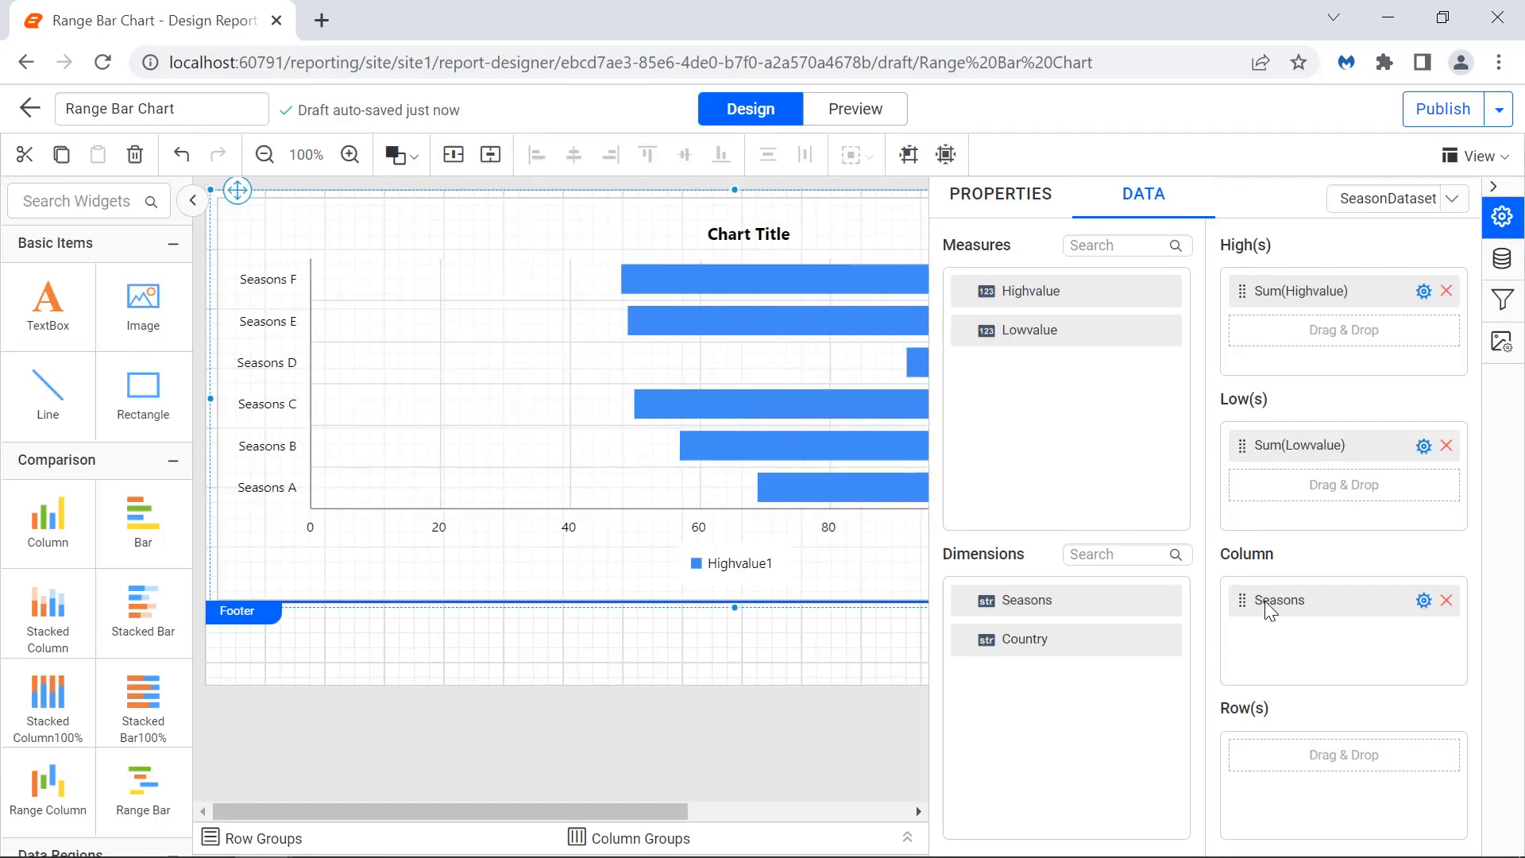
left_click(869, 119)
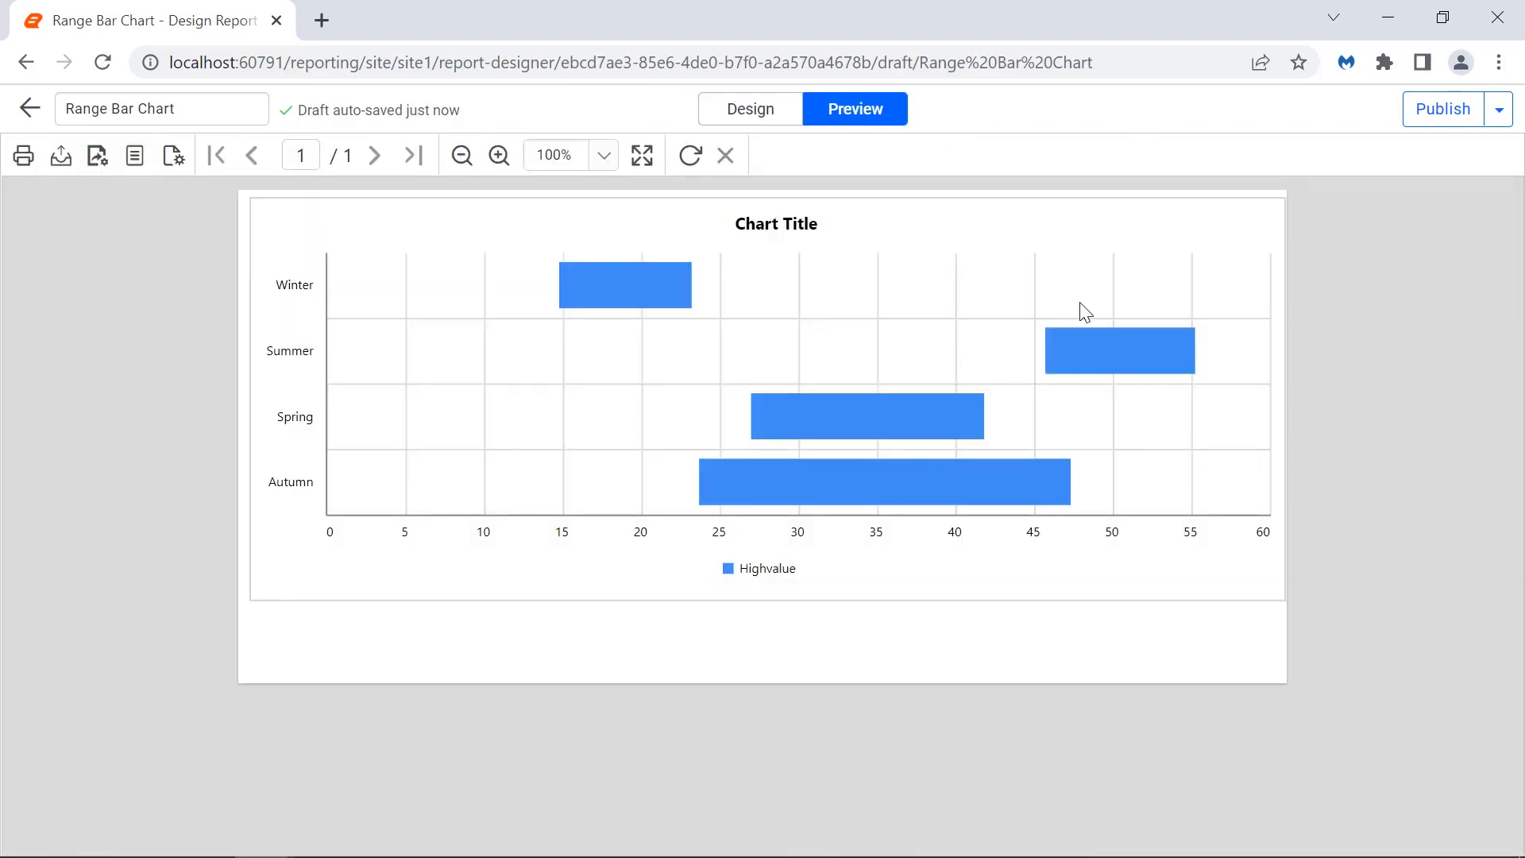
left_click(785, 113)
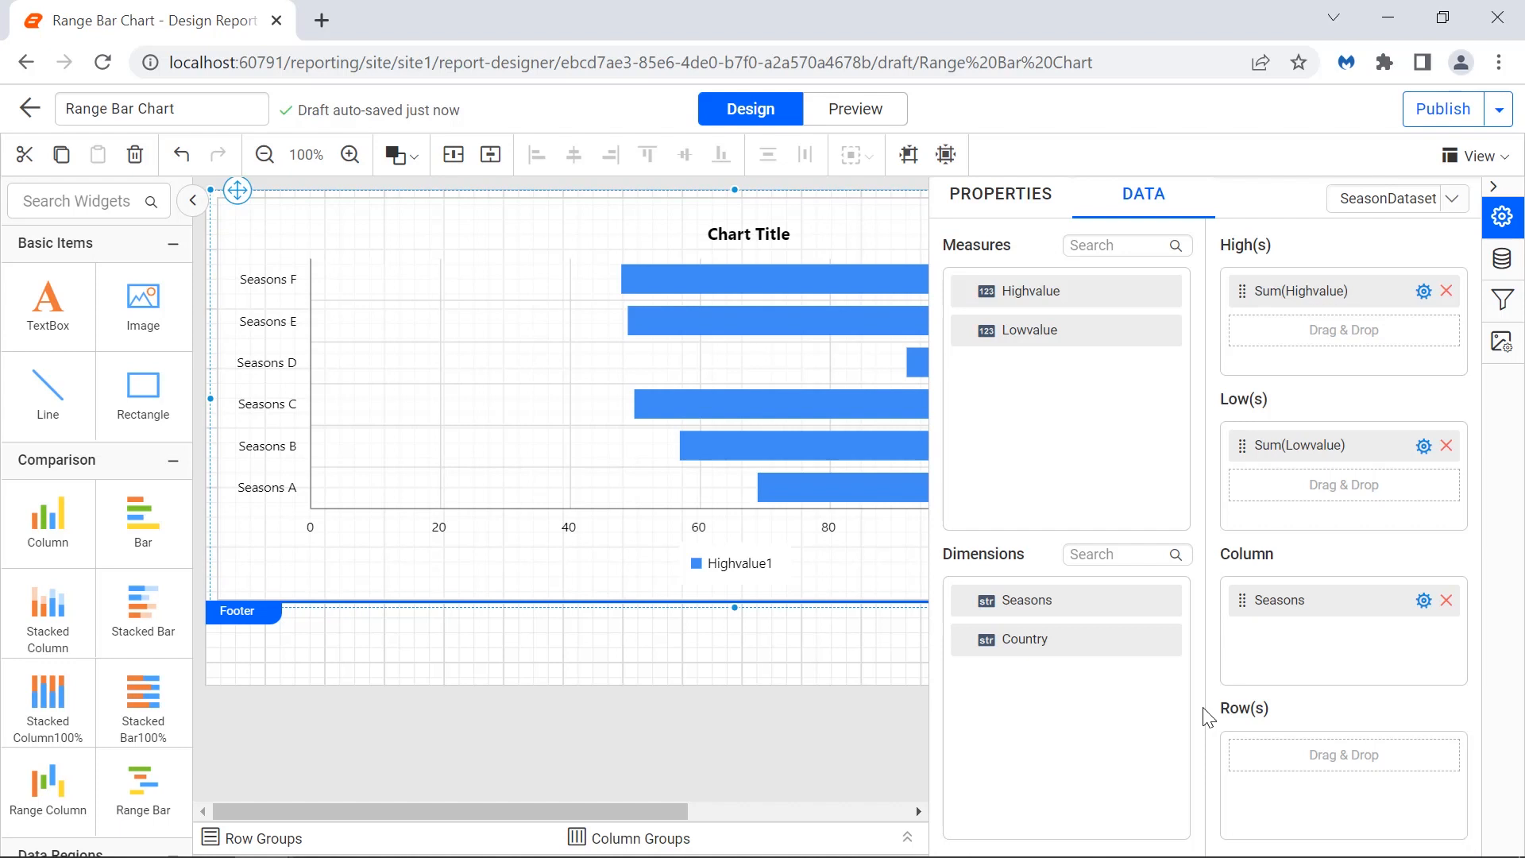
Step: Assign the Country dimension to the chart's Row(s) and check the grouped bars in the report preview
left_click_drag(1207, 717, 1231, 753)
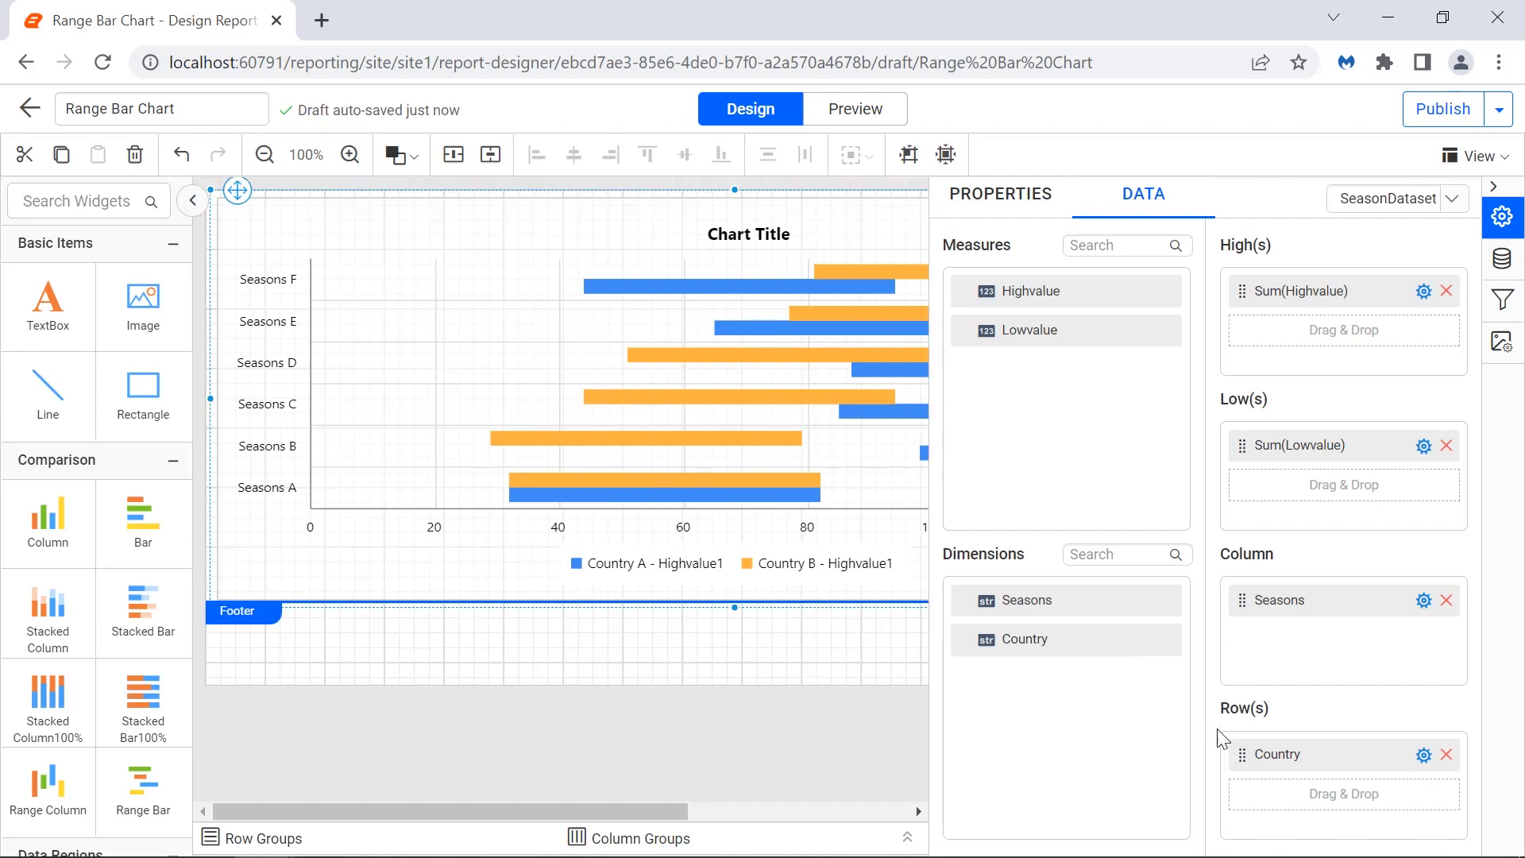
left_click(874, 117)
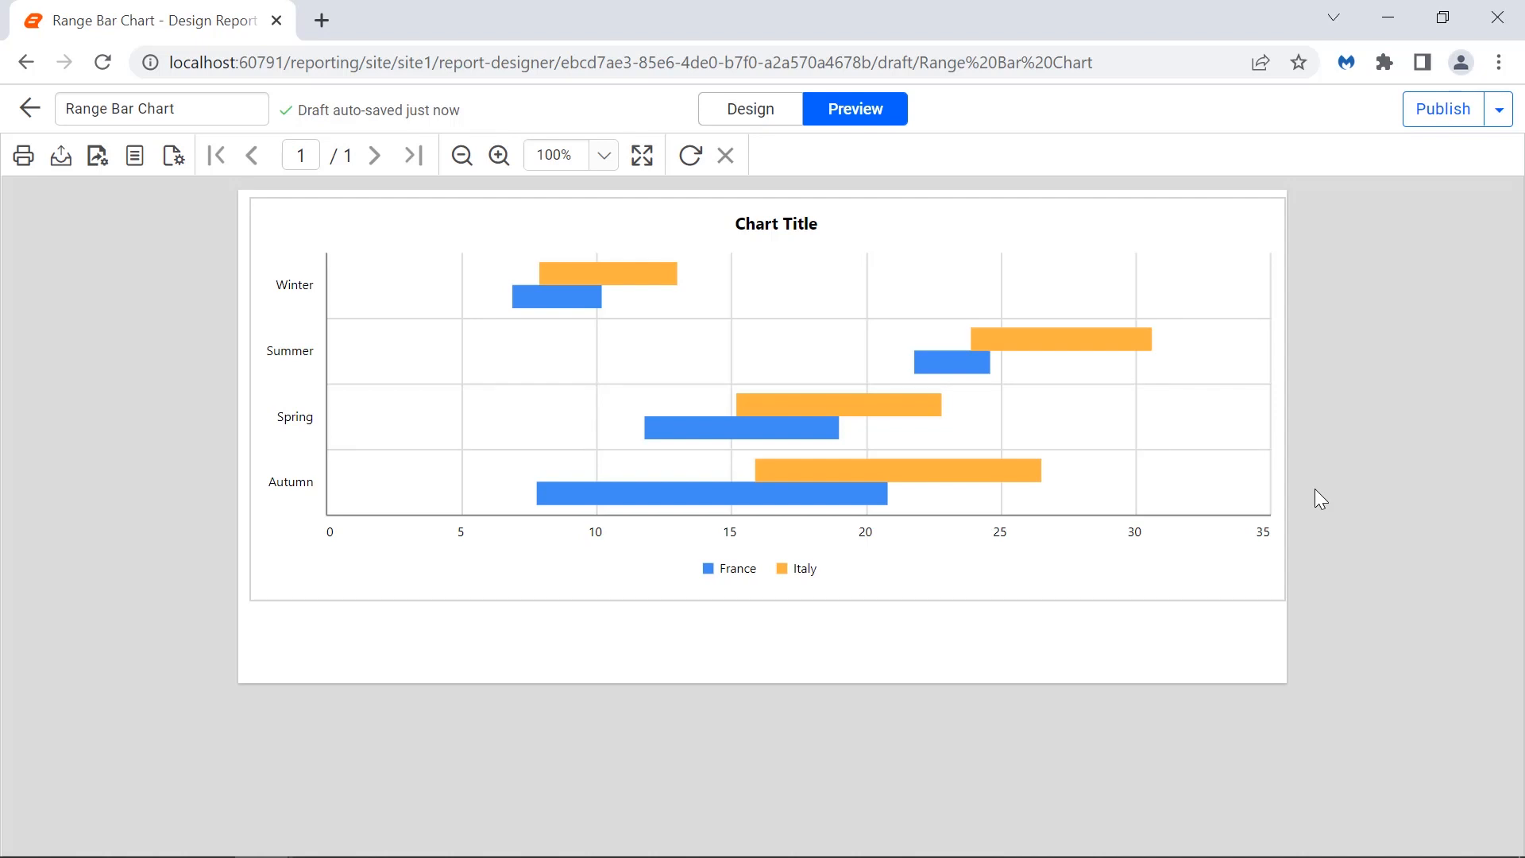
left_click(761, 119)
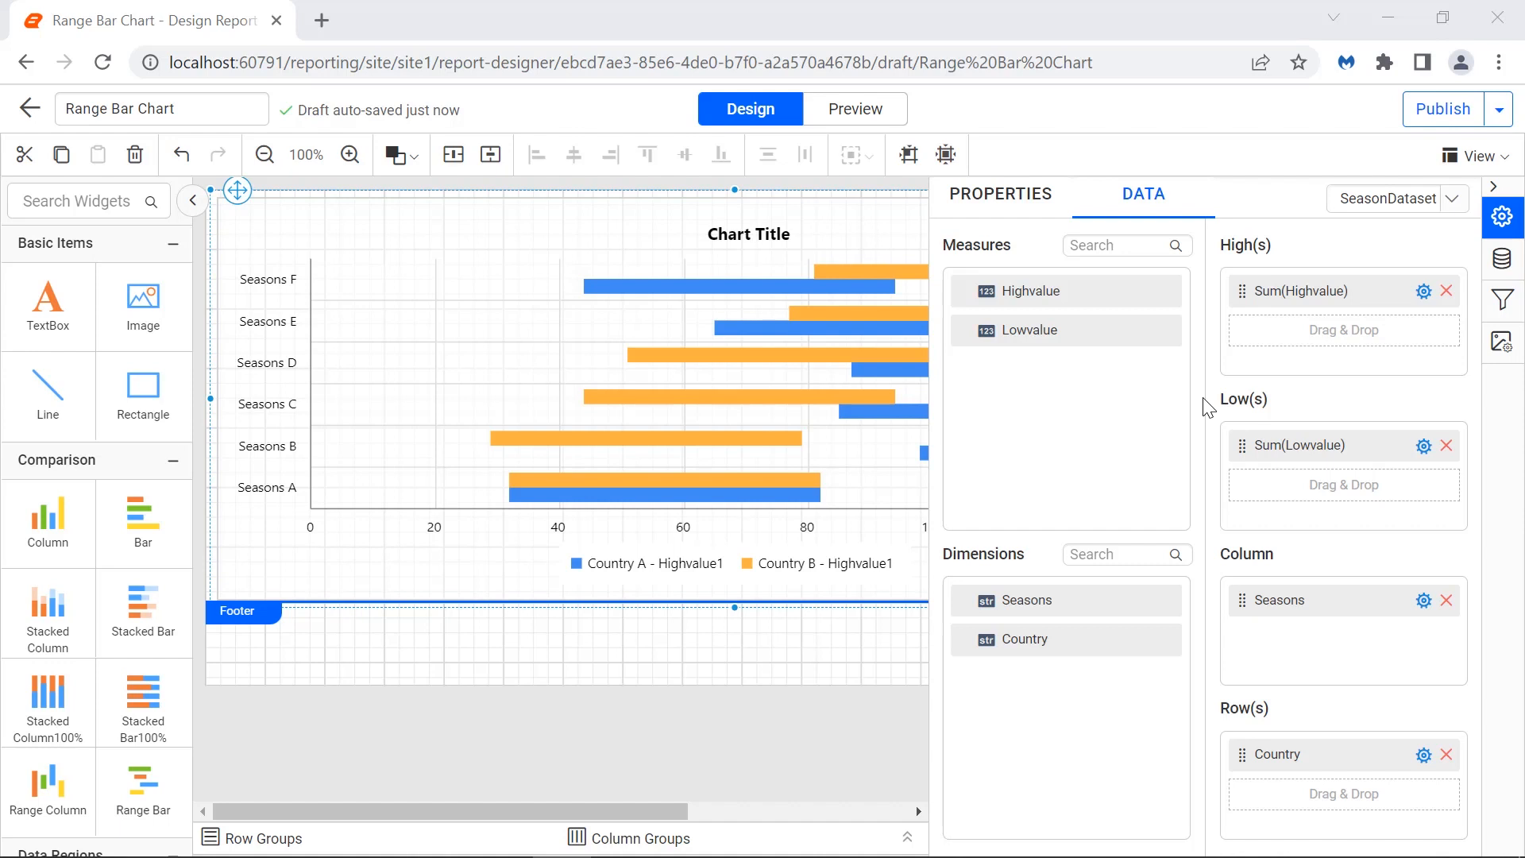
Step: Set the Highvalue series tooltip to an expression combining Country, Season, Highest Value and Lowest Value labels with their field values, separated by "<br>"
left_click(1033, 208)
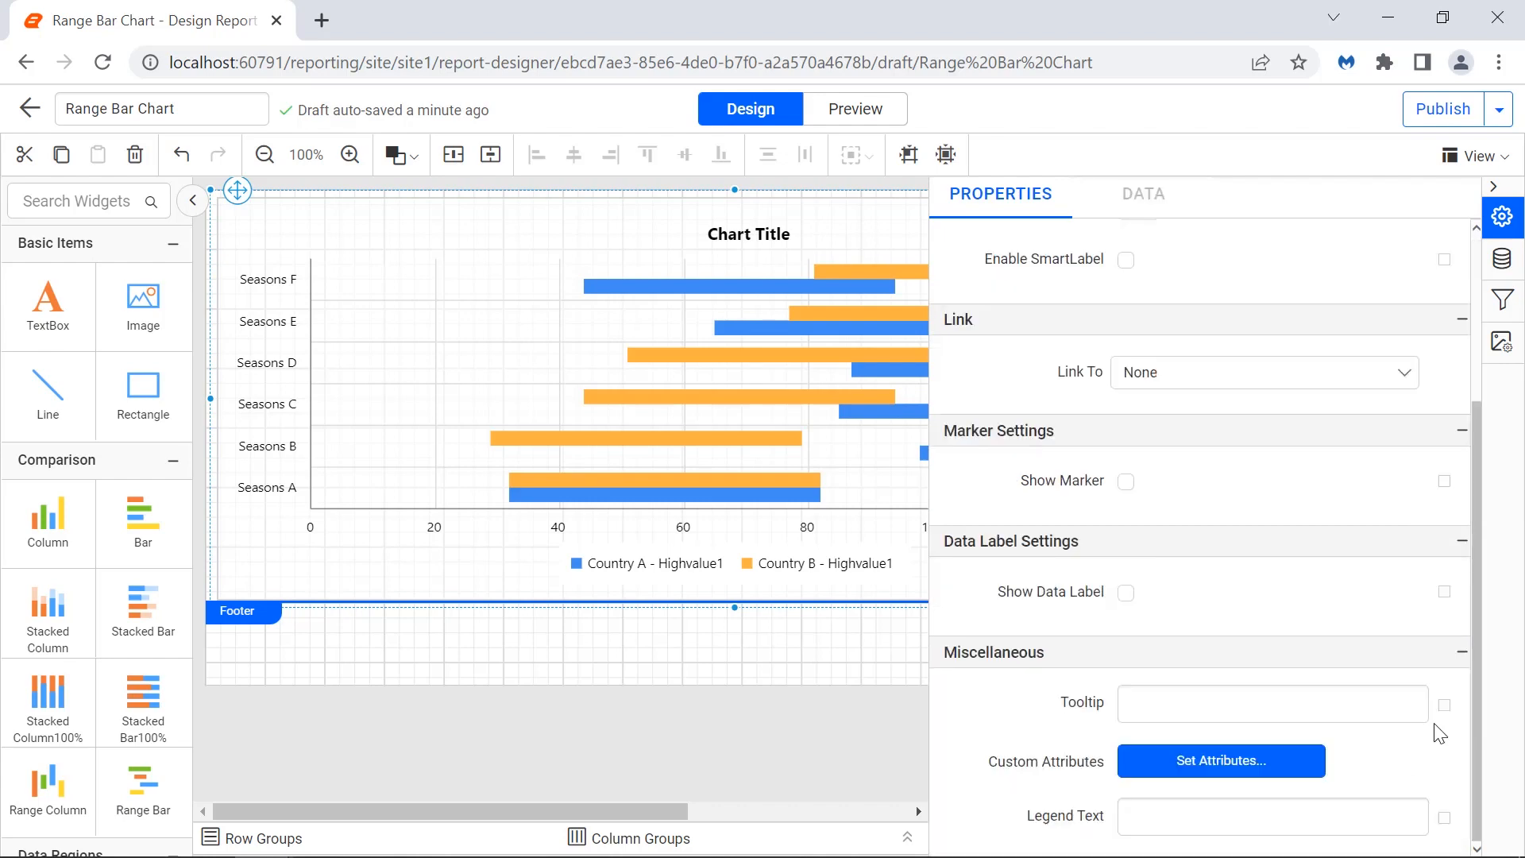
left_click(1437, 707)
left_click(1420, 775)
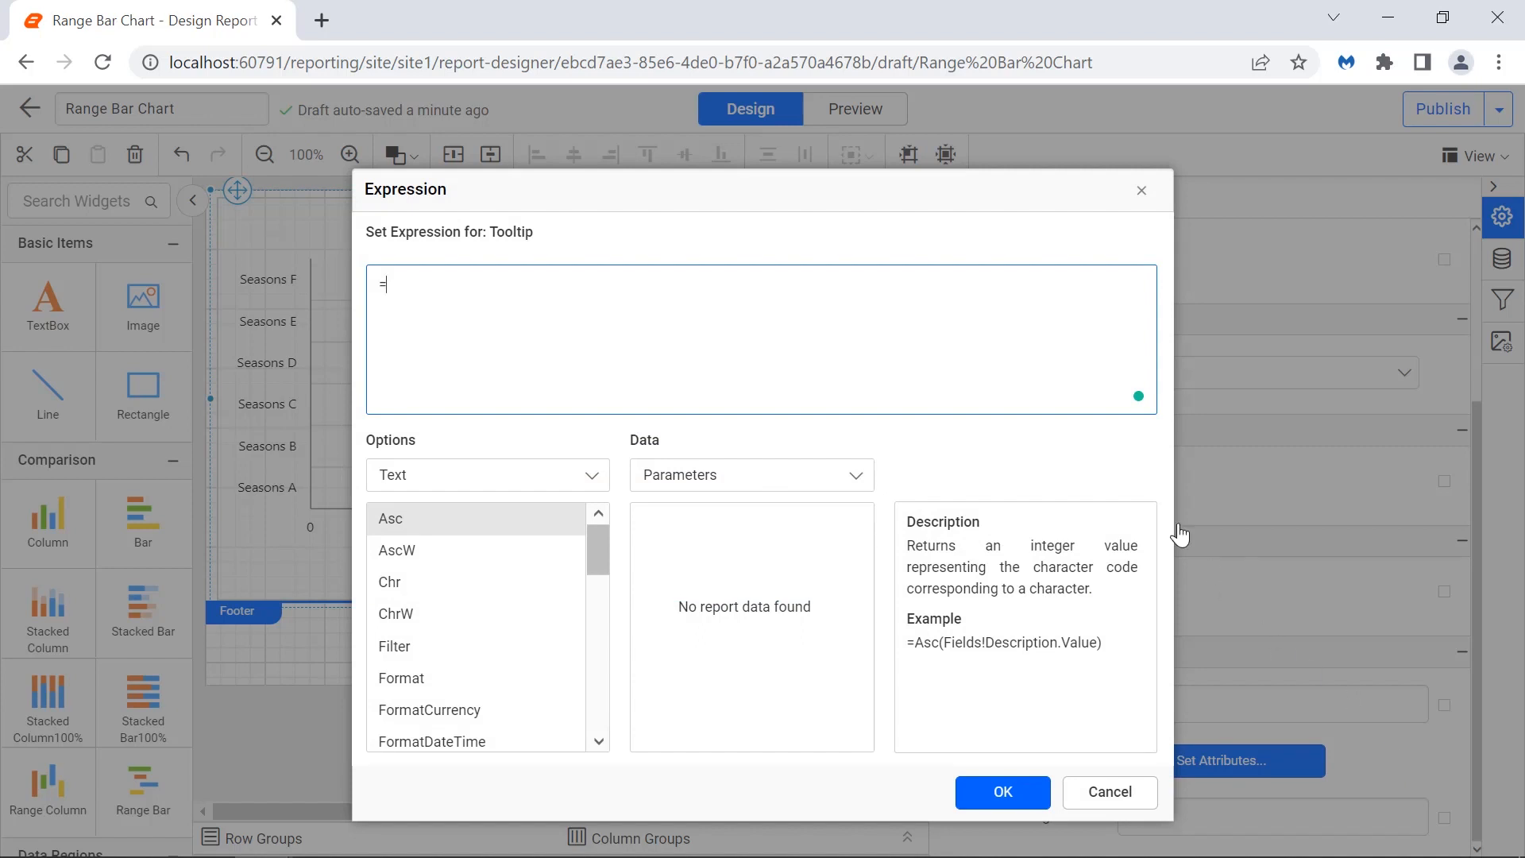
key("ctrl+a")
type("=\"Country: \" + Fields!Country.Value + \"<br>\"  + \"Season:  \" + Fields!Seasons.Value + \"<br>\" + \"Highest Value: \" + Fields!Highvalue.Value + \"<br>\" + \"Lowest Value: \" + Fields!Lowvalue.Value")
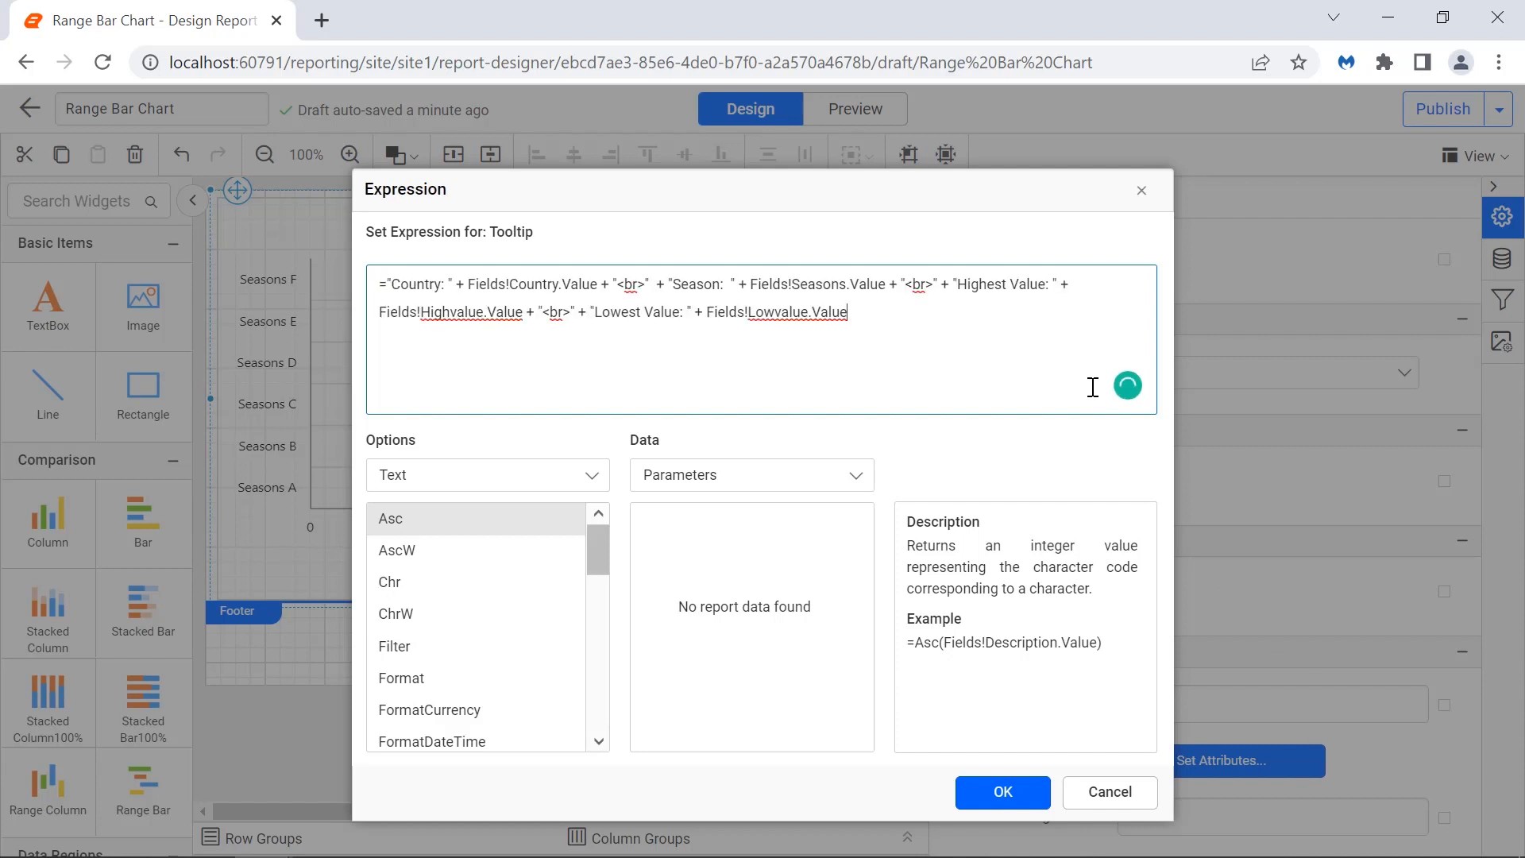
left_click(1021, 788)
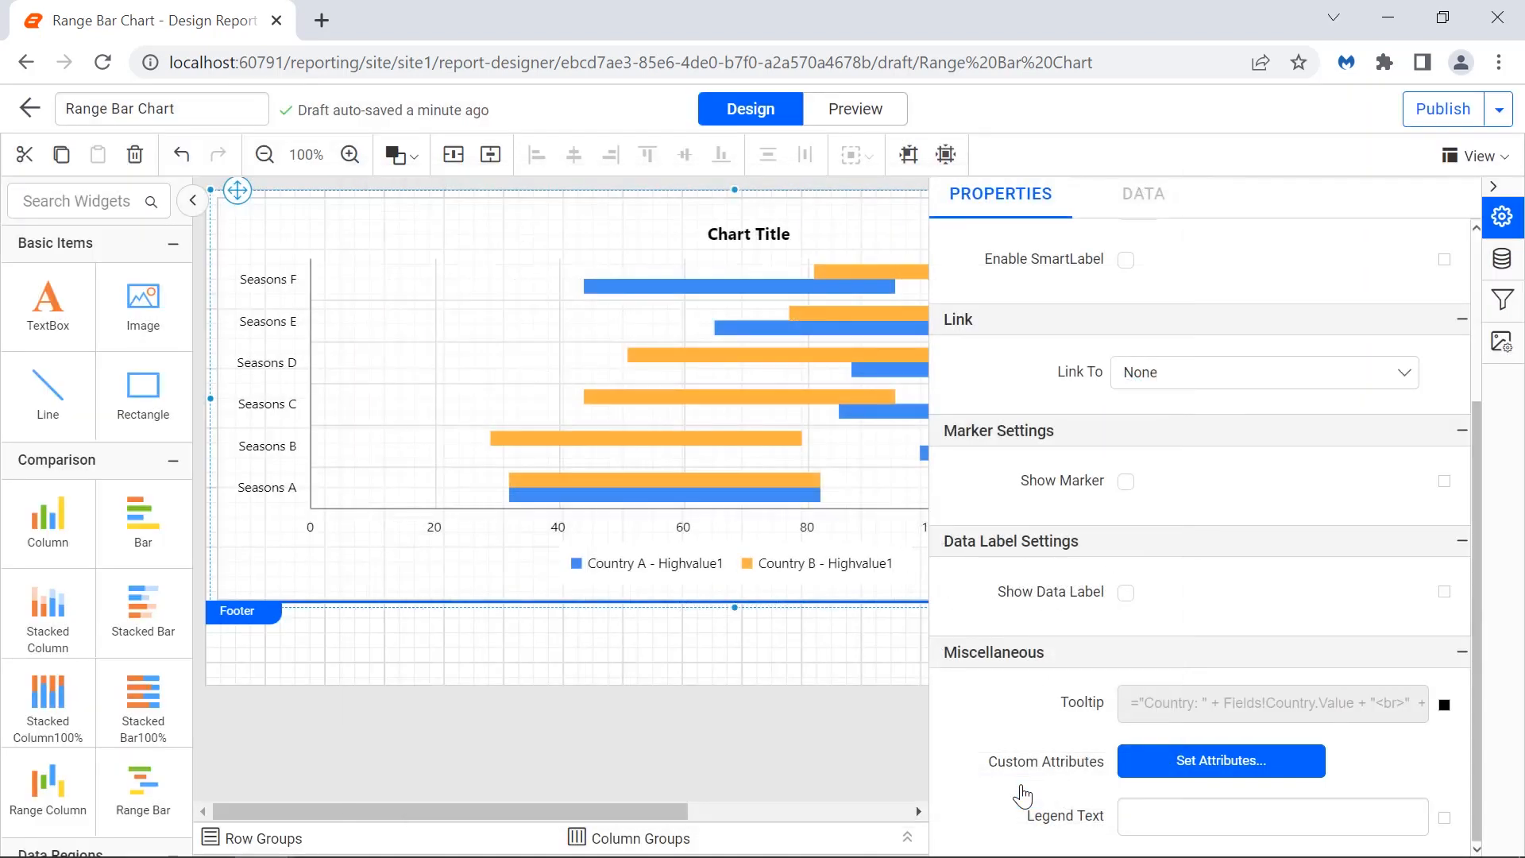
Step: Preview the report, examine the tooltips of the France bars for Summer and Autumn, and return to the design view
left_click(886, 118)
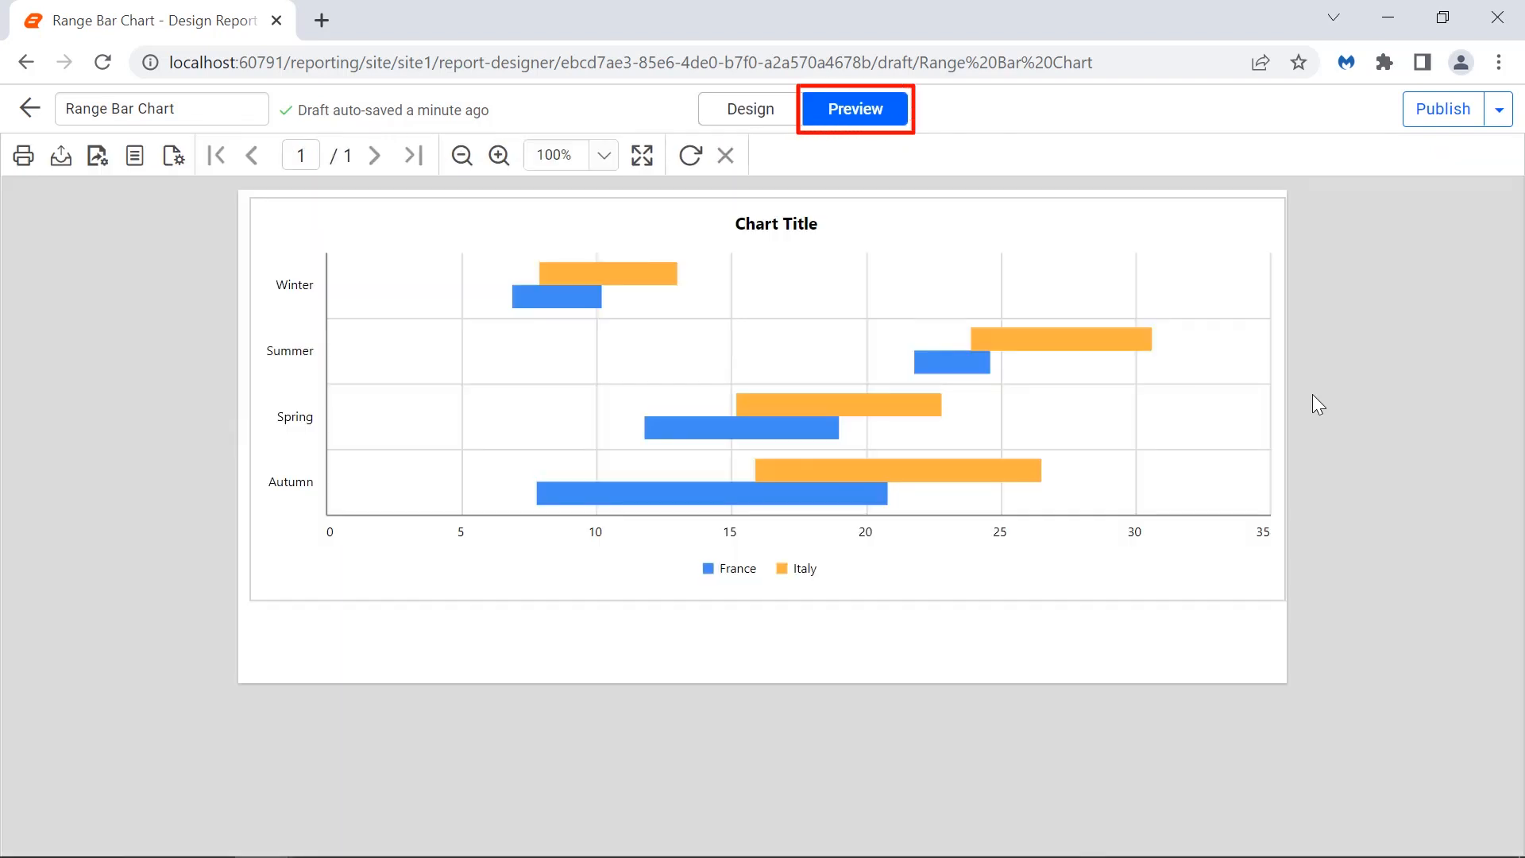
mouse_move(982, 358)
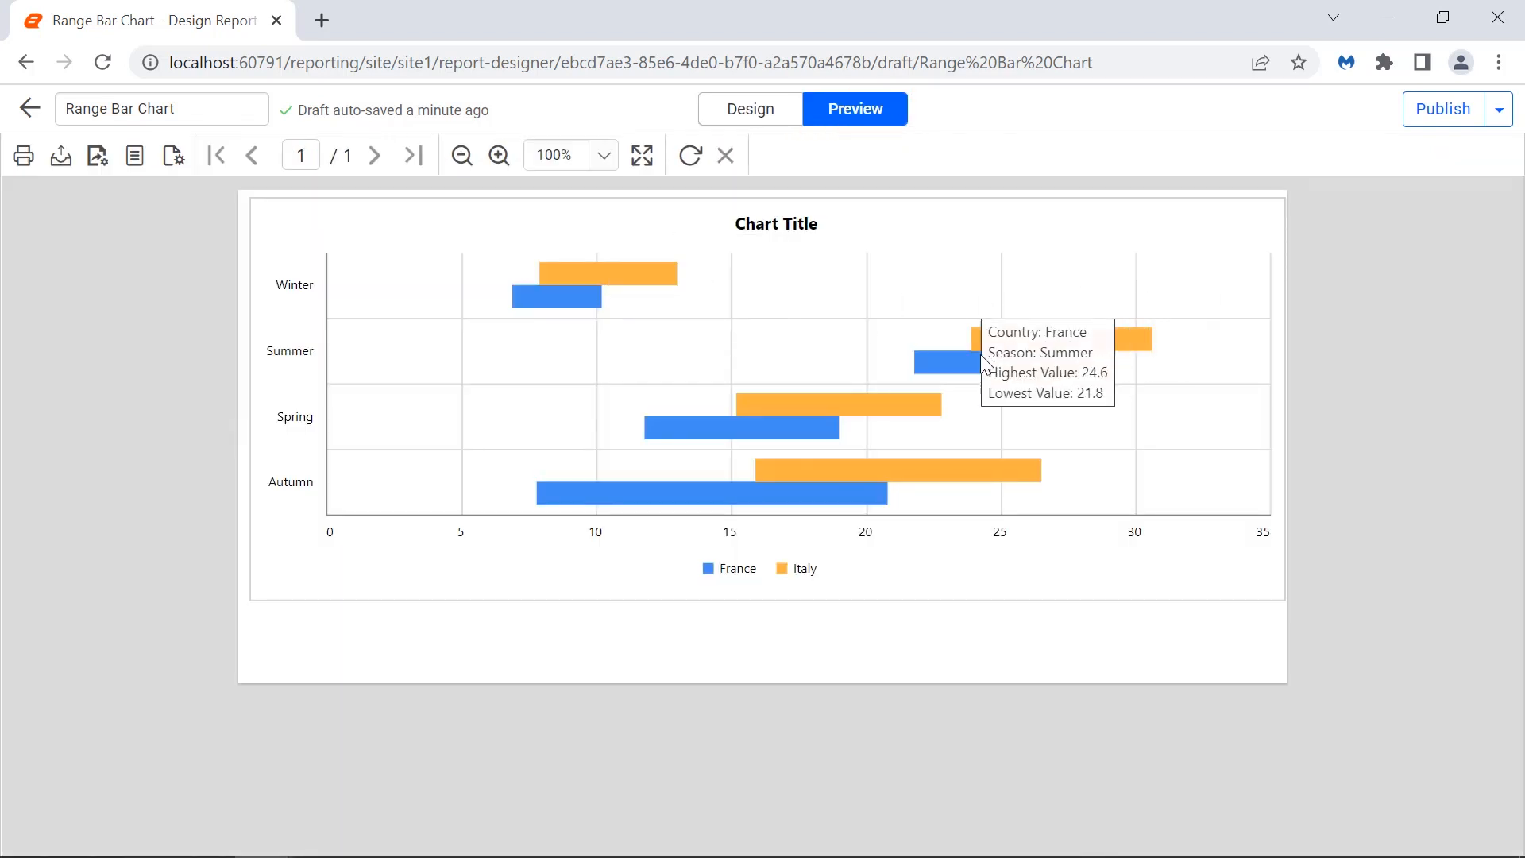
mouse_move(832, 492)
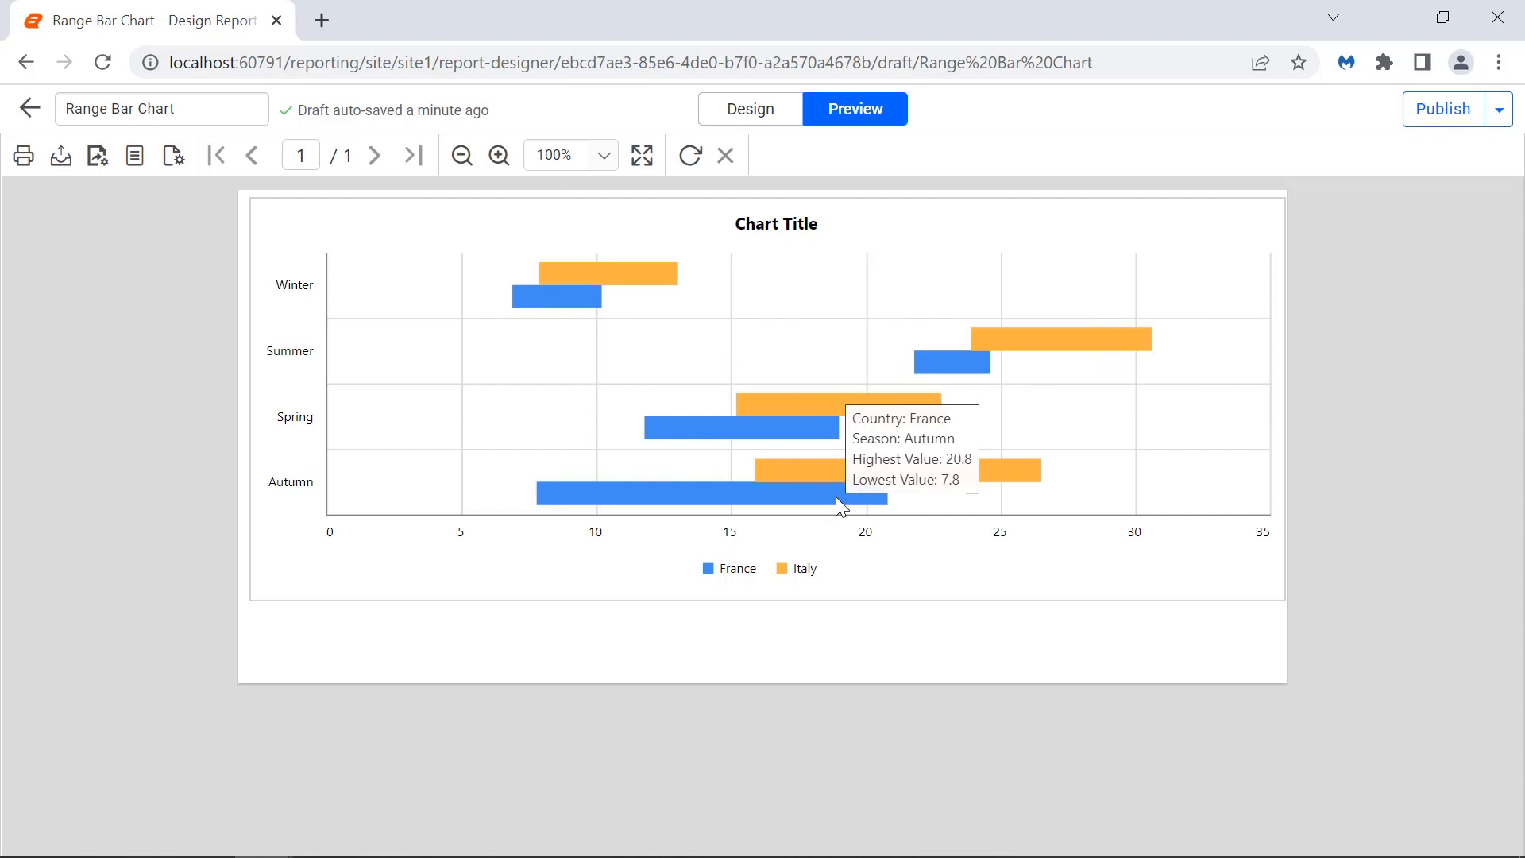
left_click(761, 124)
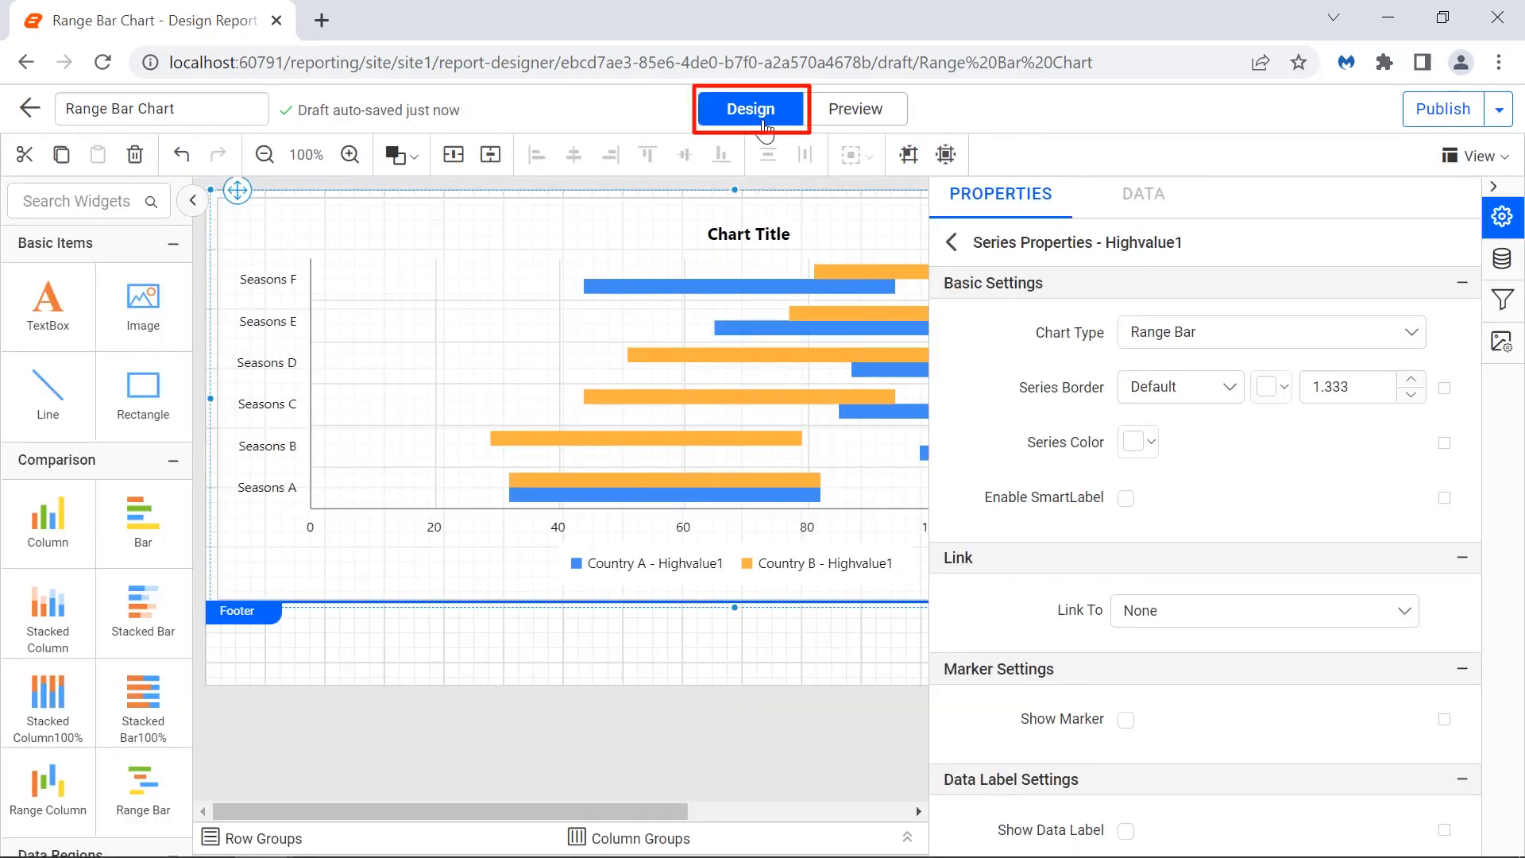
Step: Return to the chart's general properties and give the chart a Double border in black
left_click(951, 242)
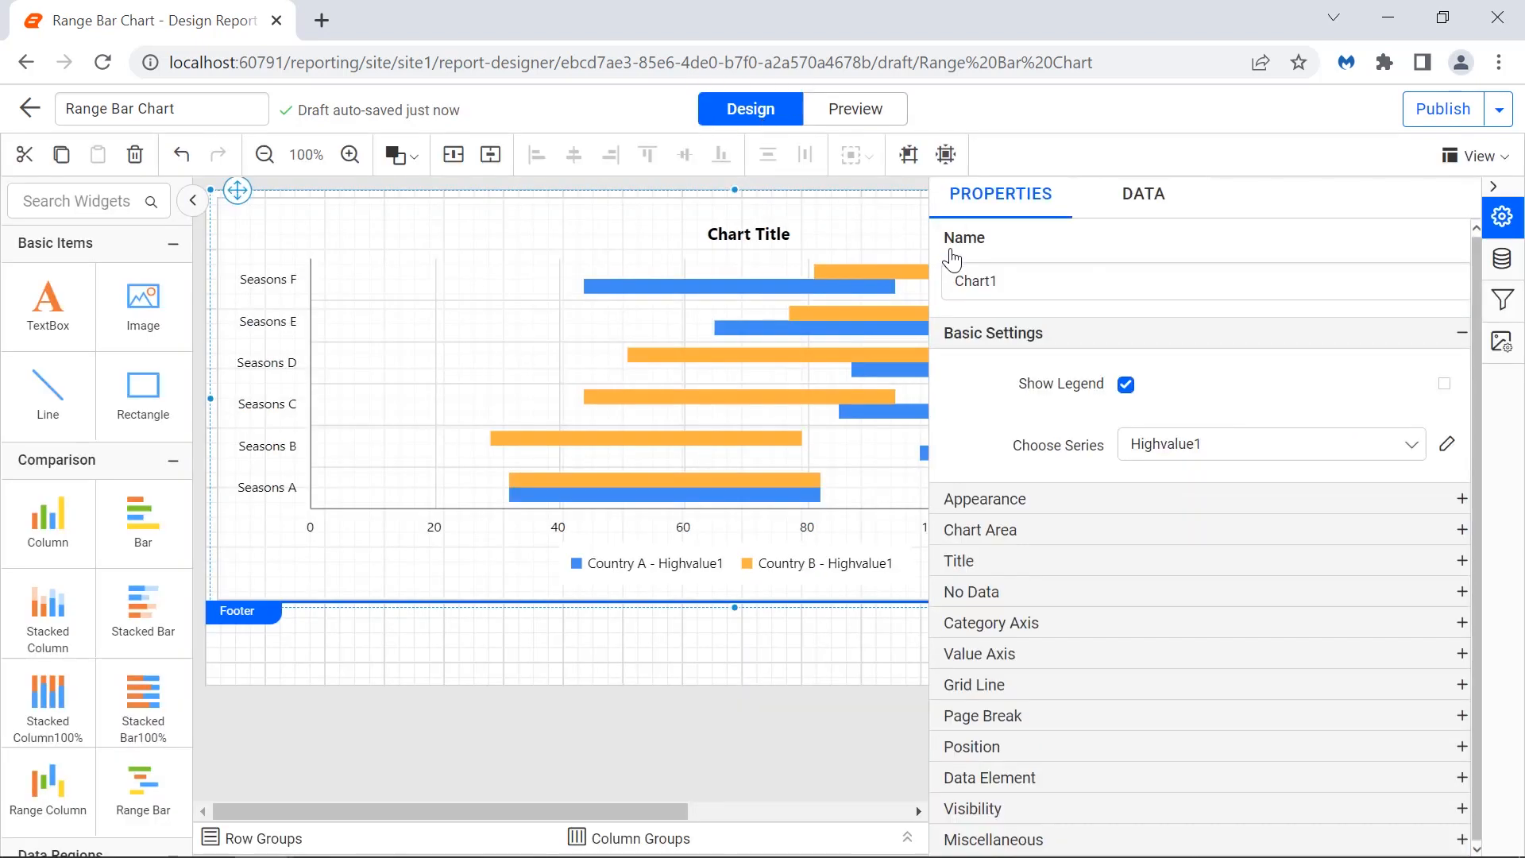
left_click(1215, 499)
left_click(1223, 413)
left_click(1207, 502)
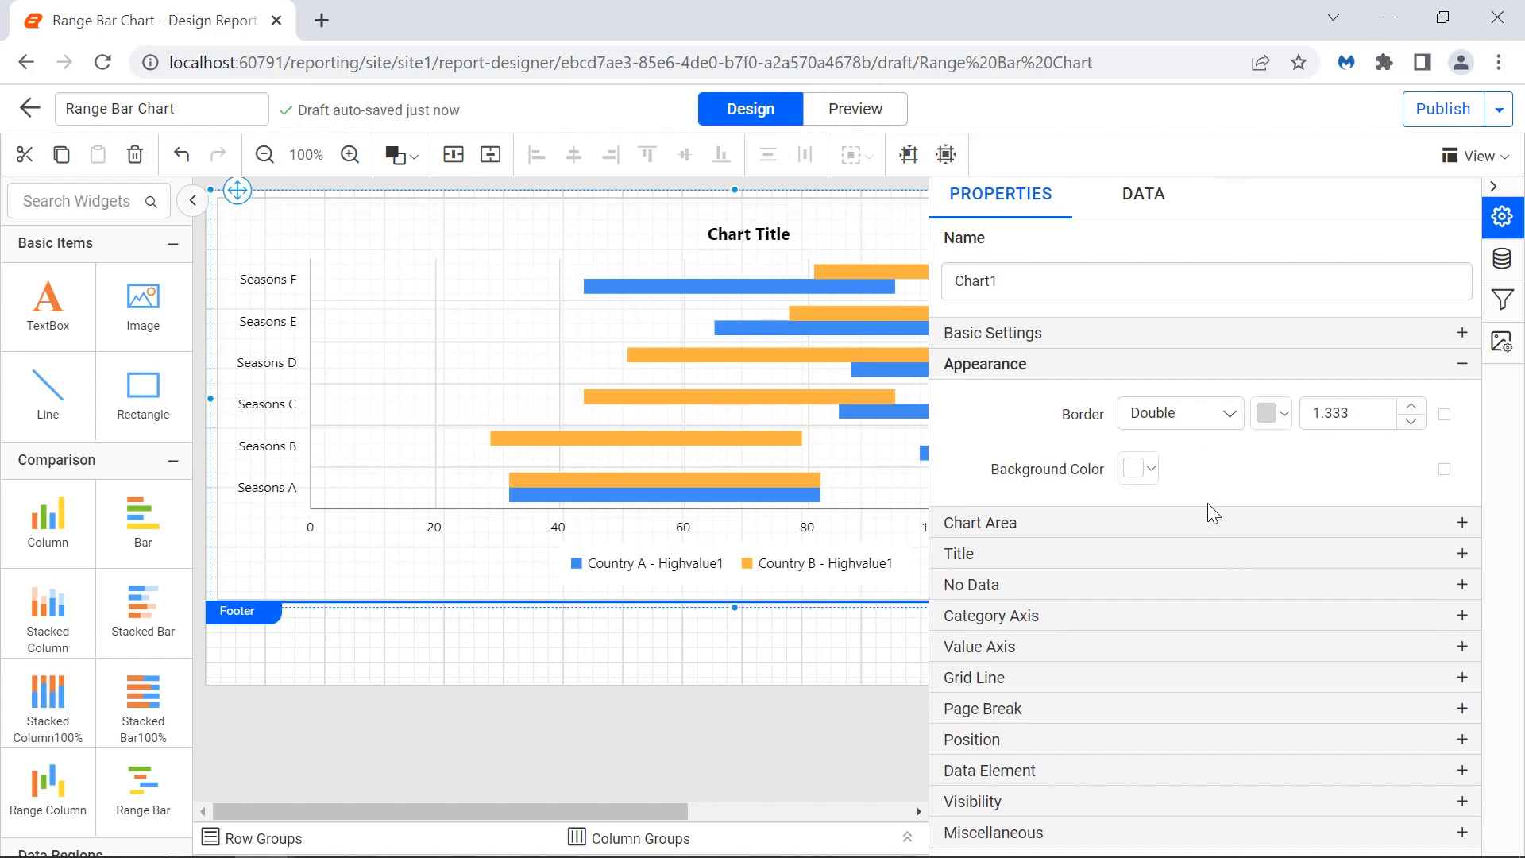
left_click(1271, 413)
left_click(1273, 500)
left_click(1395, 747)
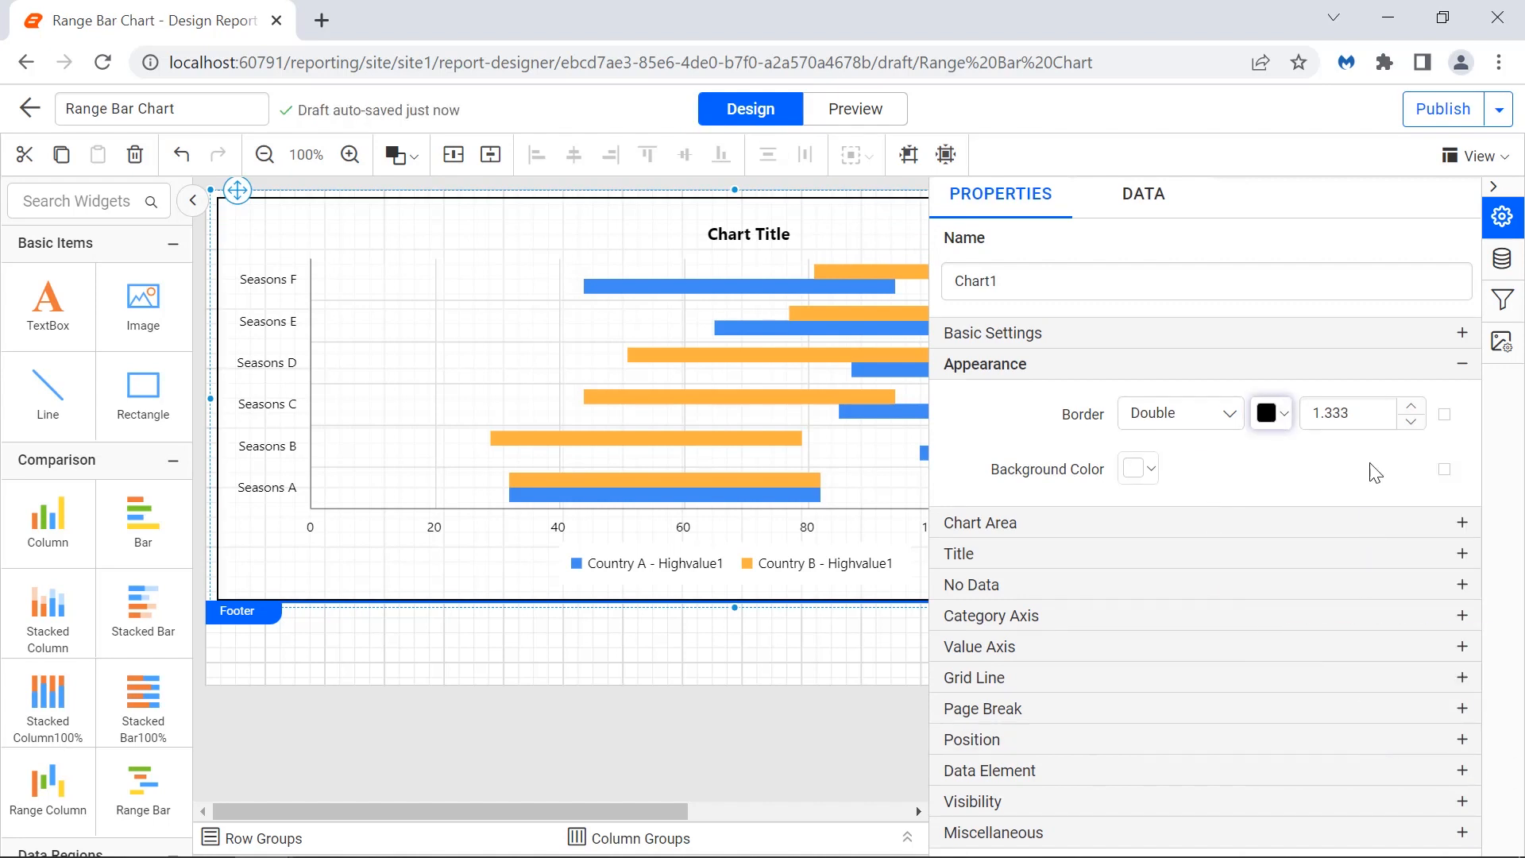
Step: Set the chart's outer border width to 1.833
left_click(1365, 410)
key("Left")
key("Left")
key("BackSpace")
type("8")
left_click(1369, 439)
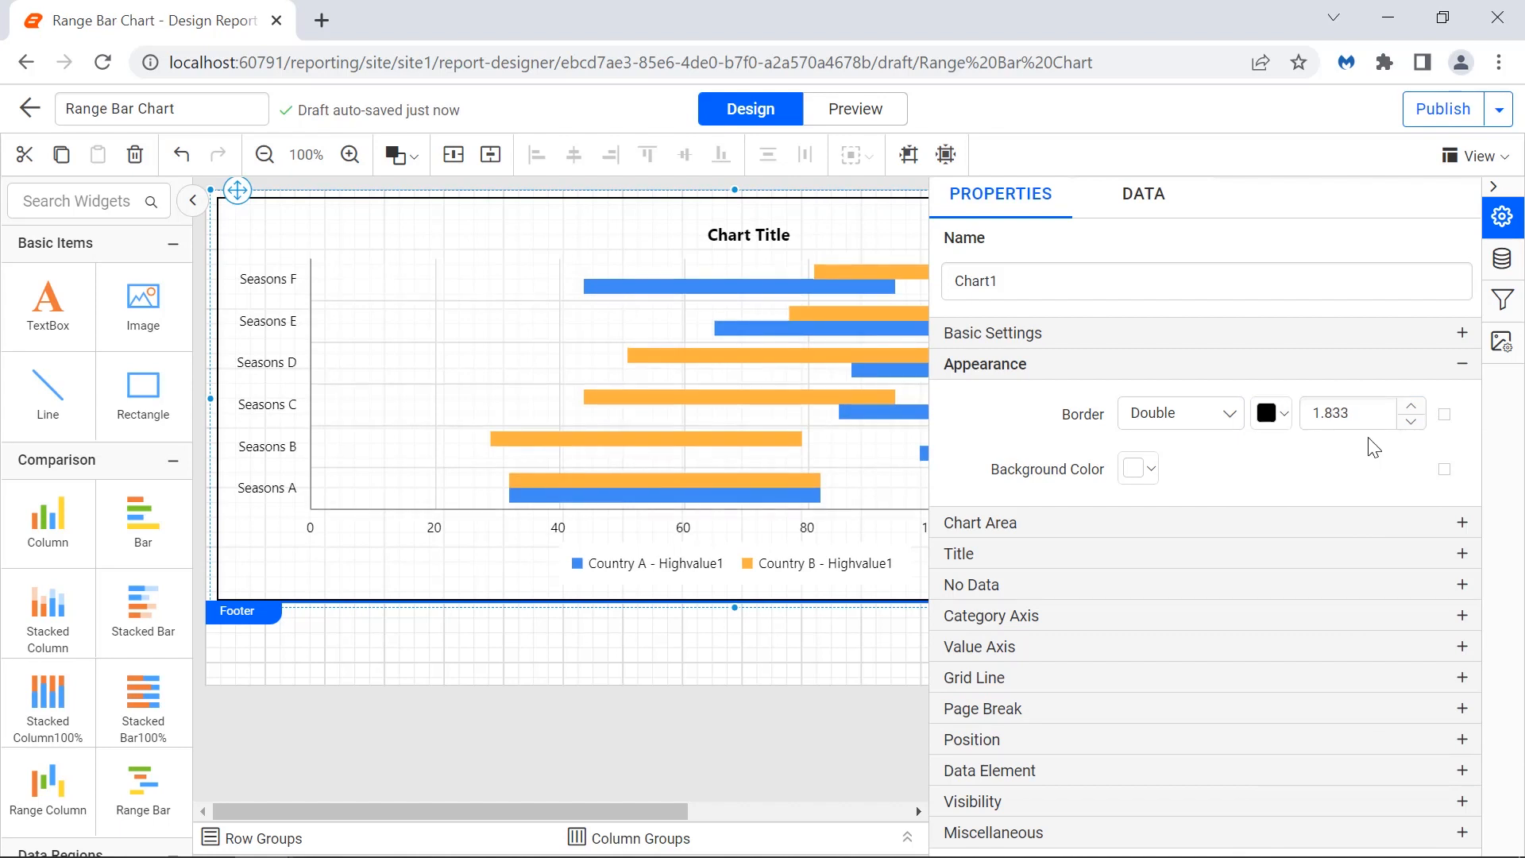
Step: Show a border around the chart area, colored black with a width of 2
left_click(1174, 521)
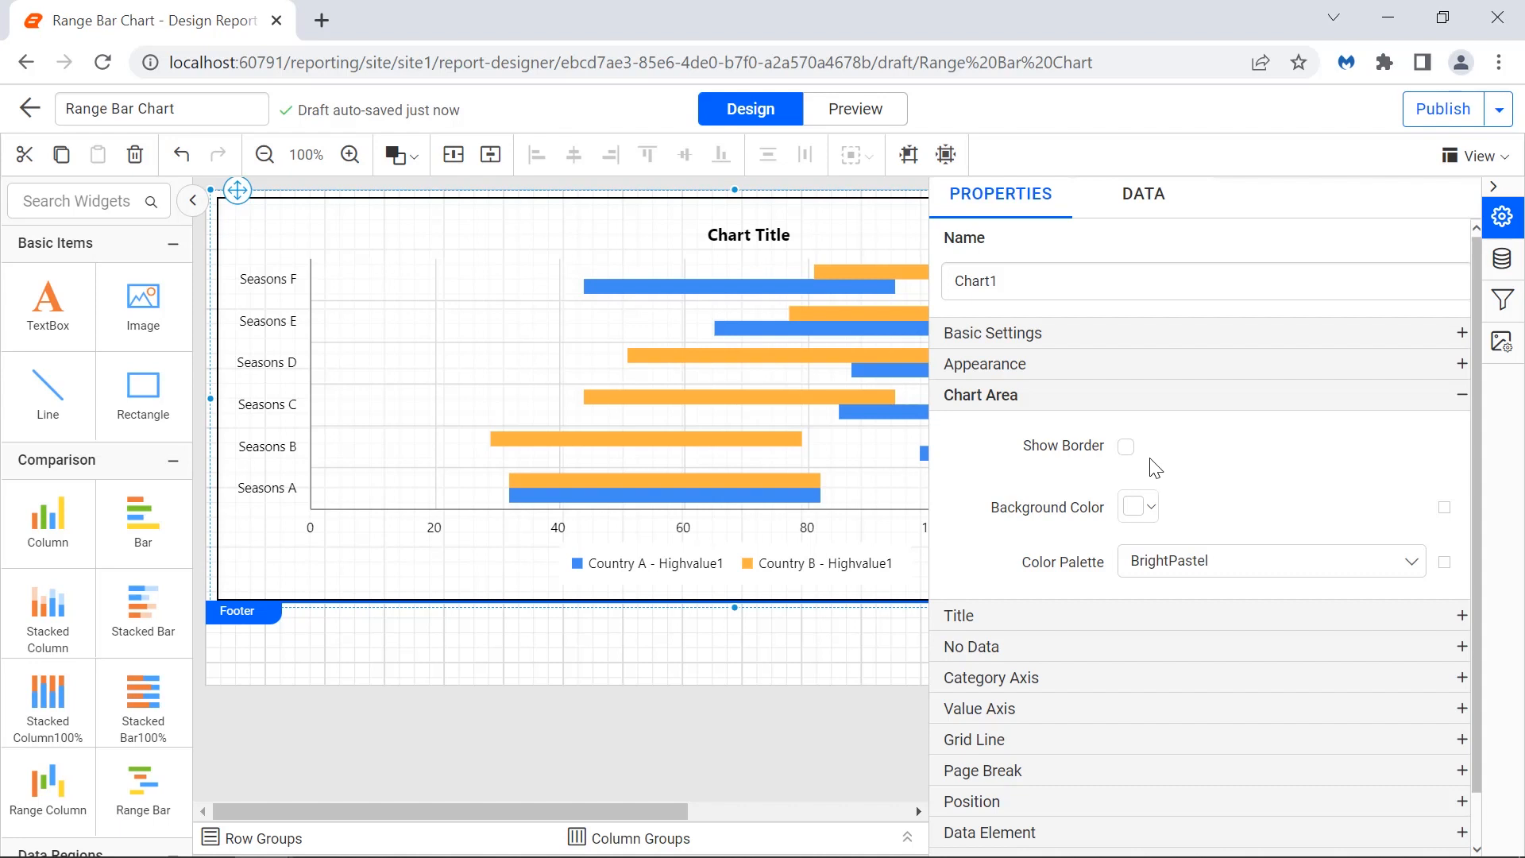
left_click(1126, 447)
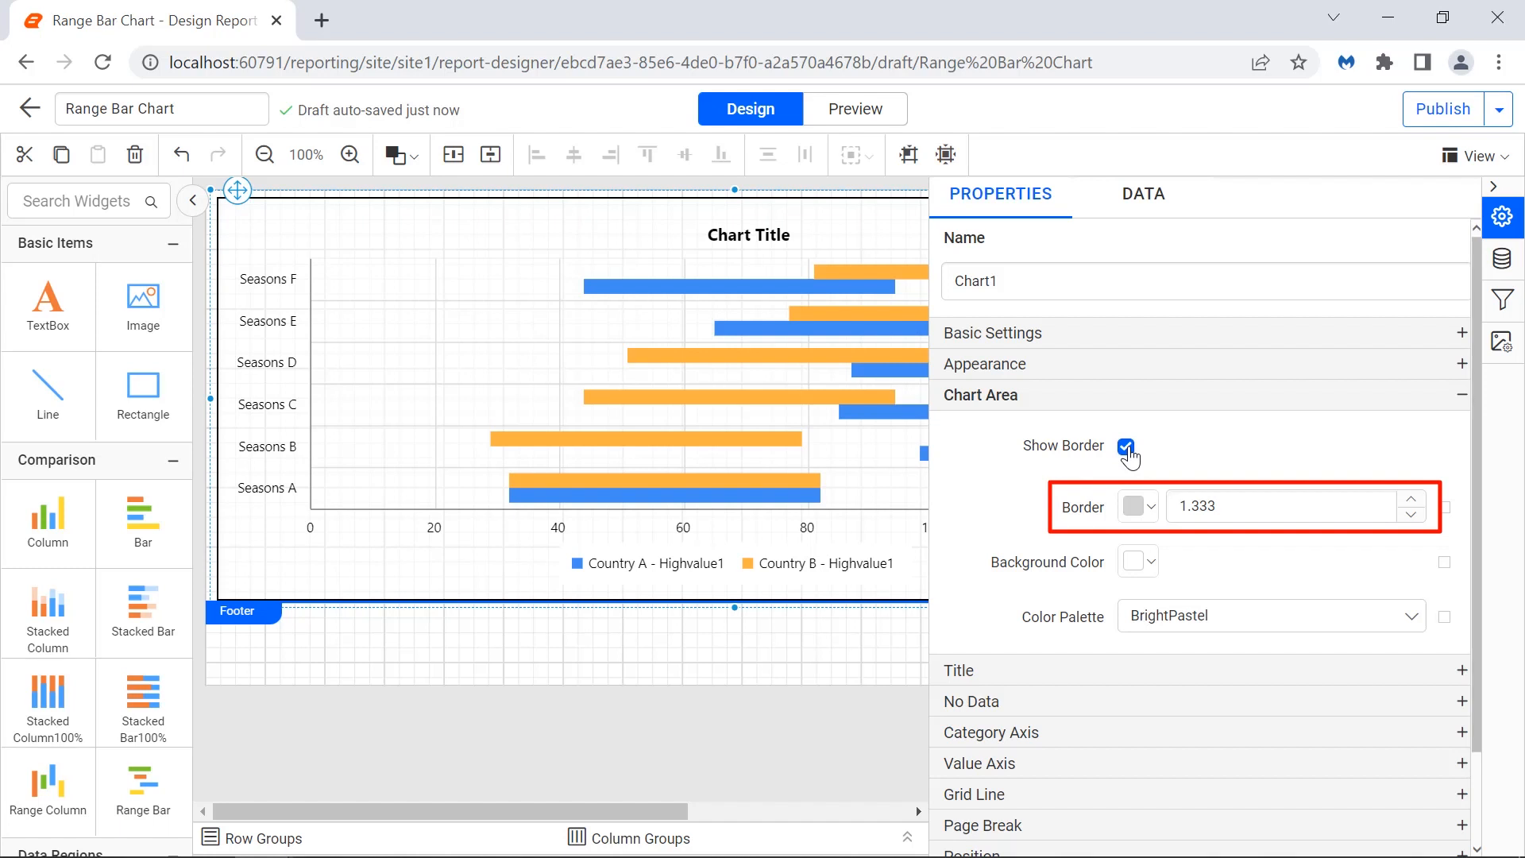
left_click(1144, 506)
left_click(1142, 322)
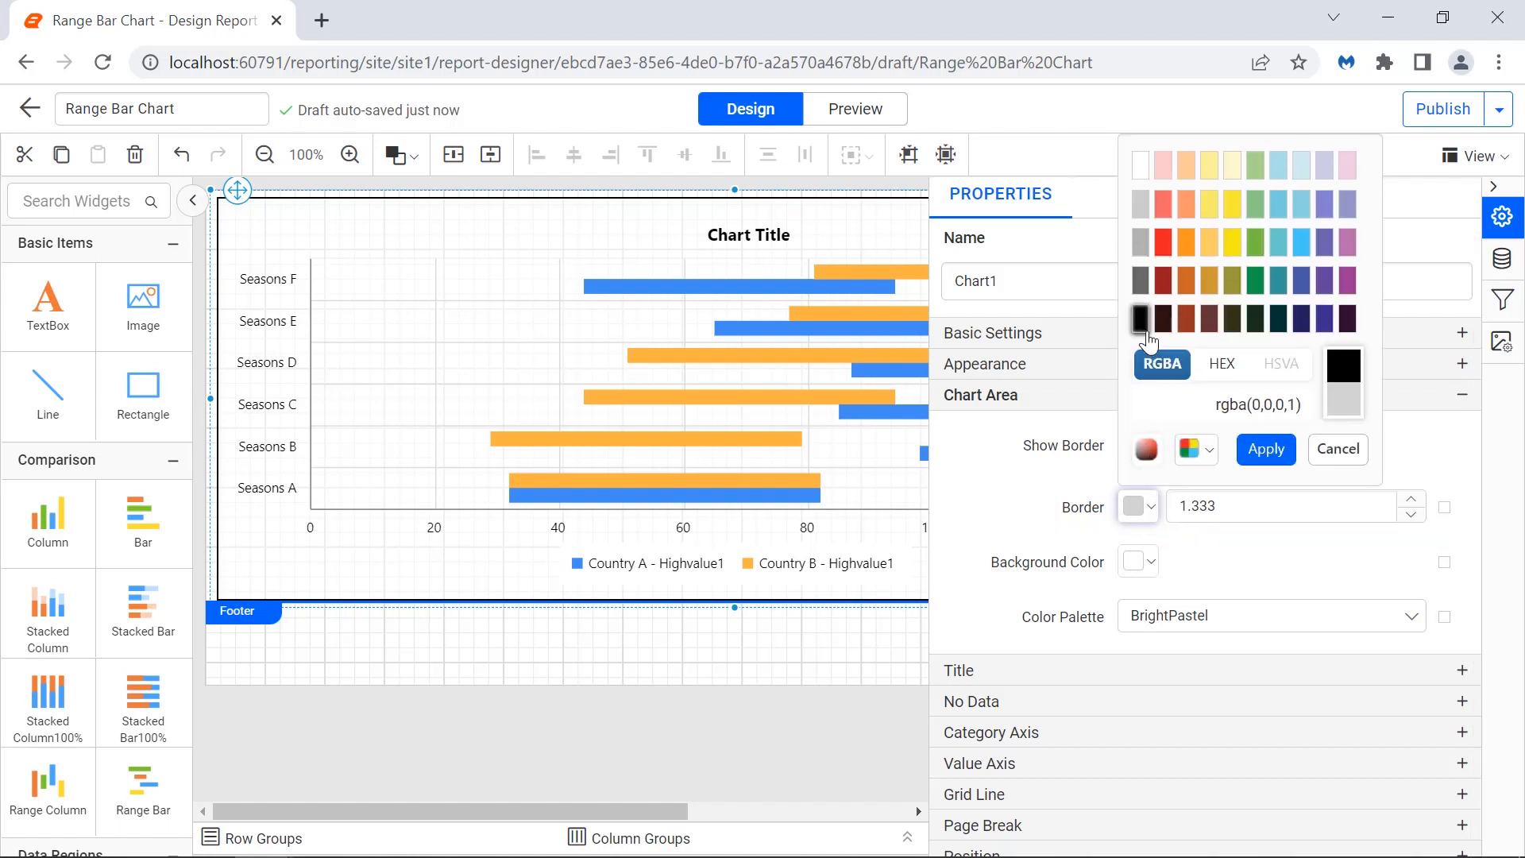
left_click(1243, 458)
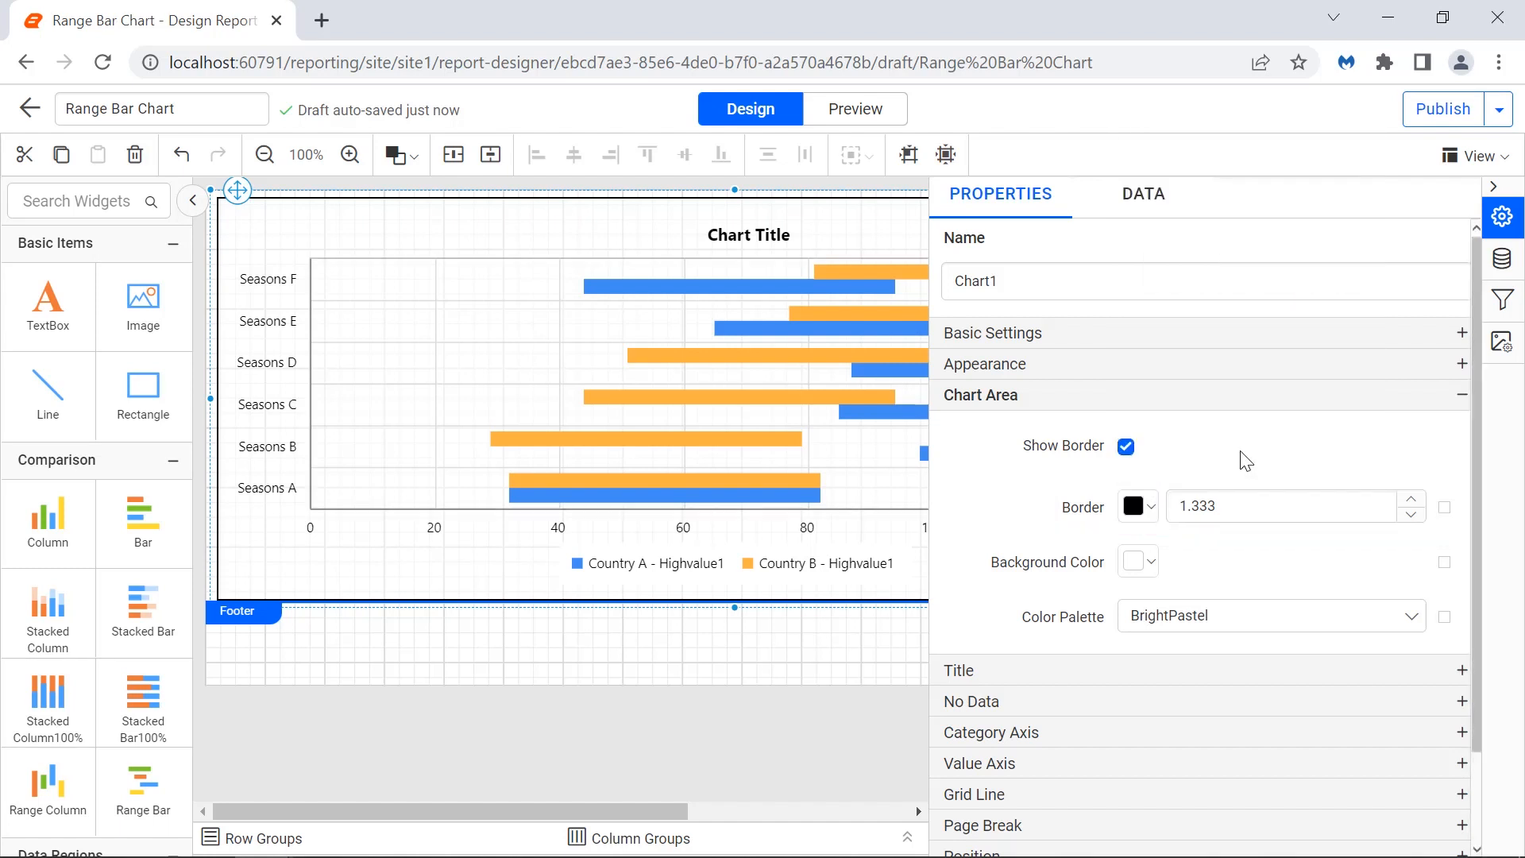
left_click(1228, 502)
type("2")
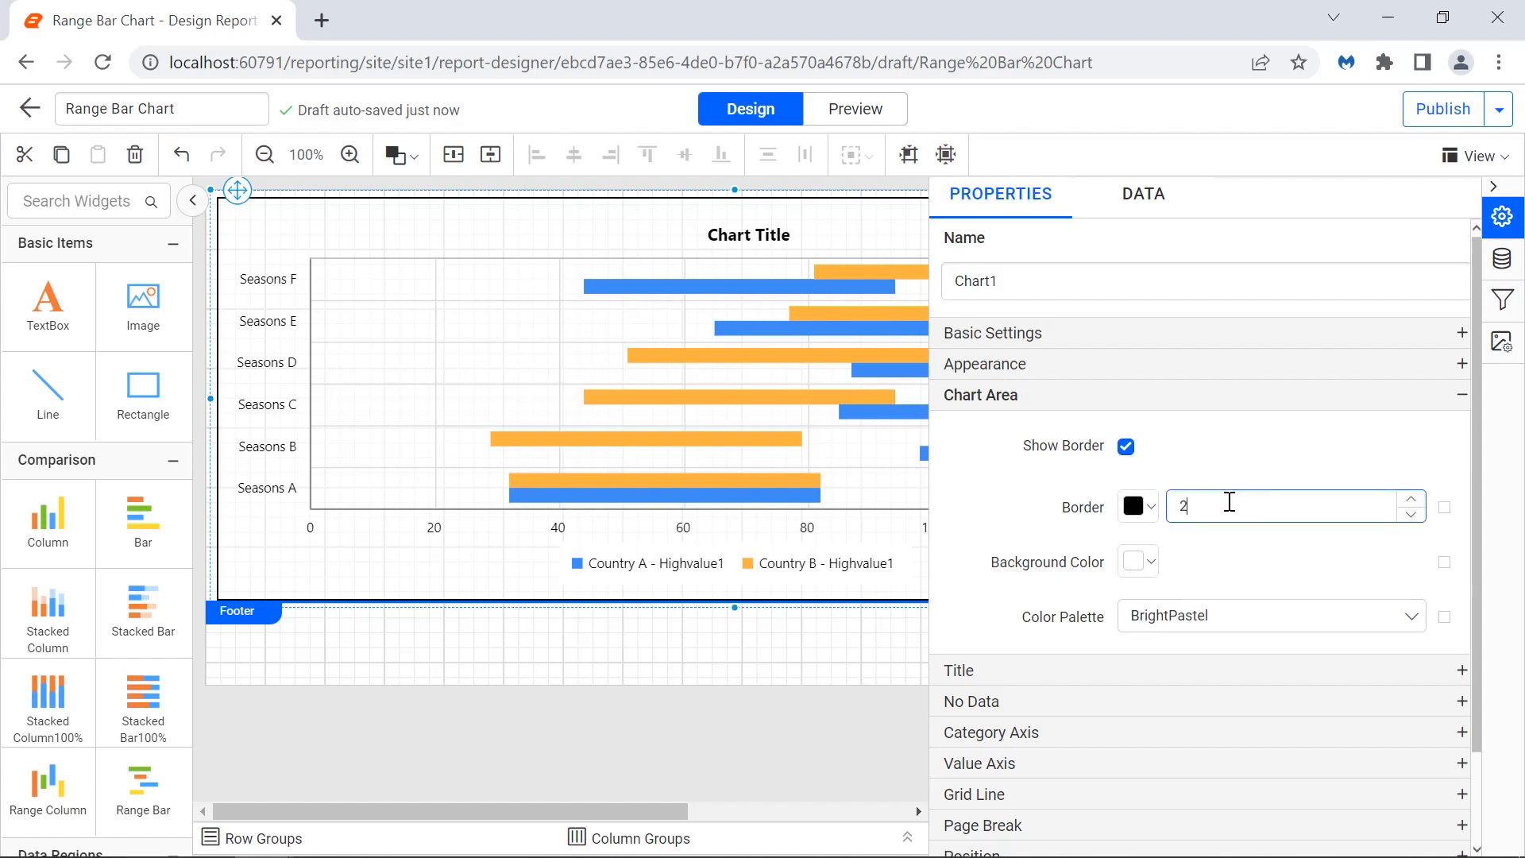
key("Return")
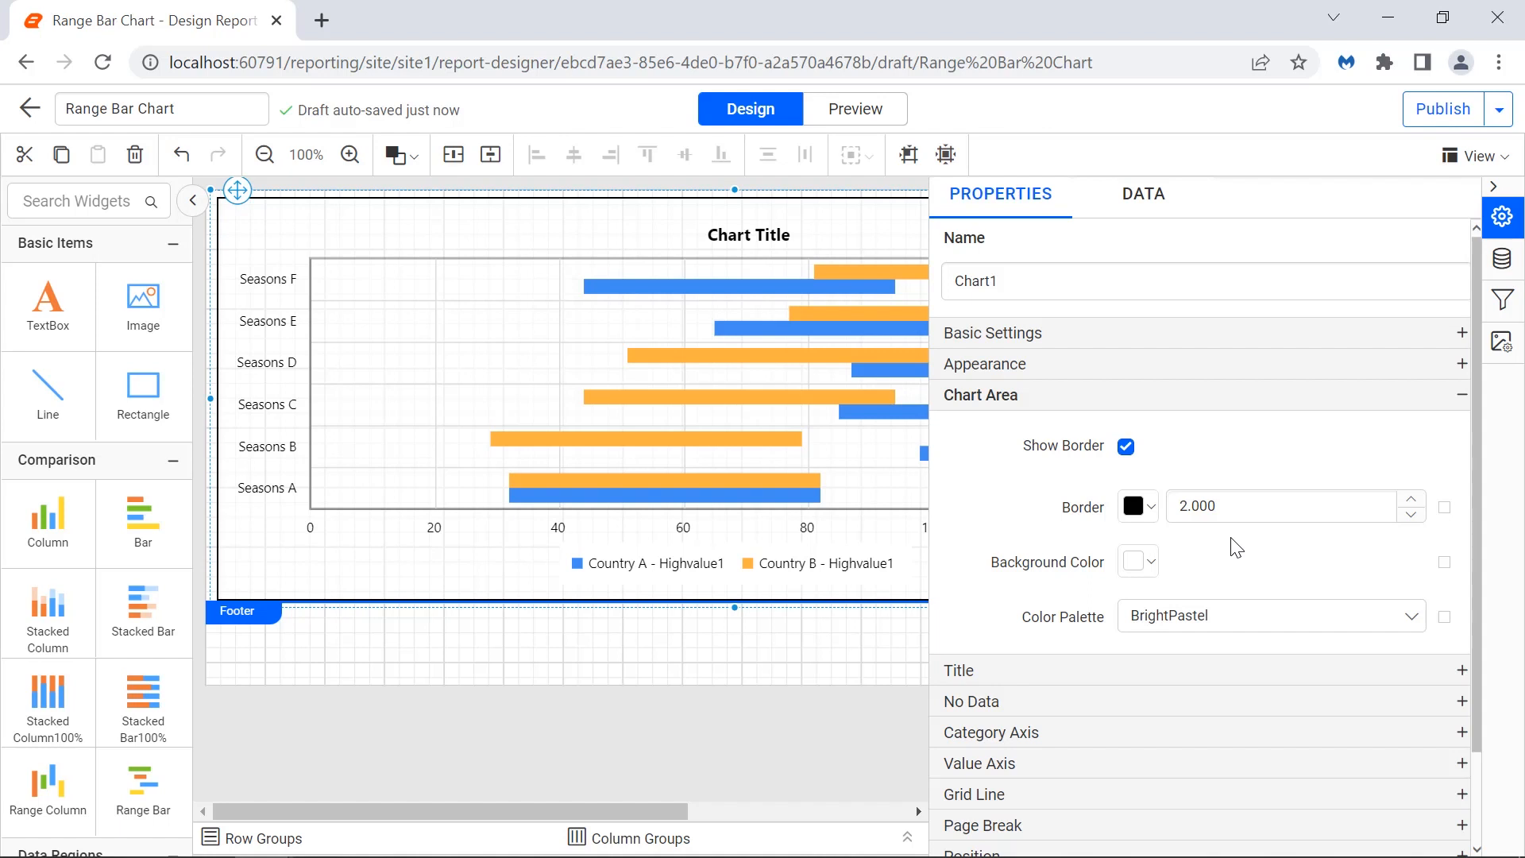
Step: Switch the chart area's color palette to Custom and add yellow as the first custom color
left_click(1233, 616)
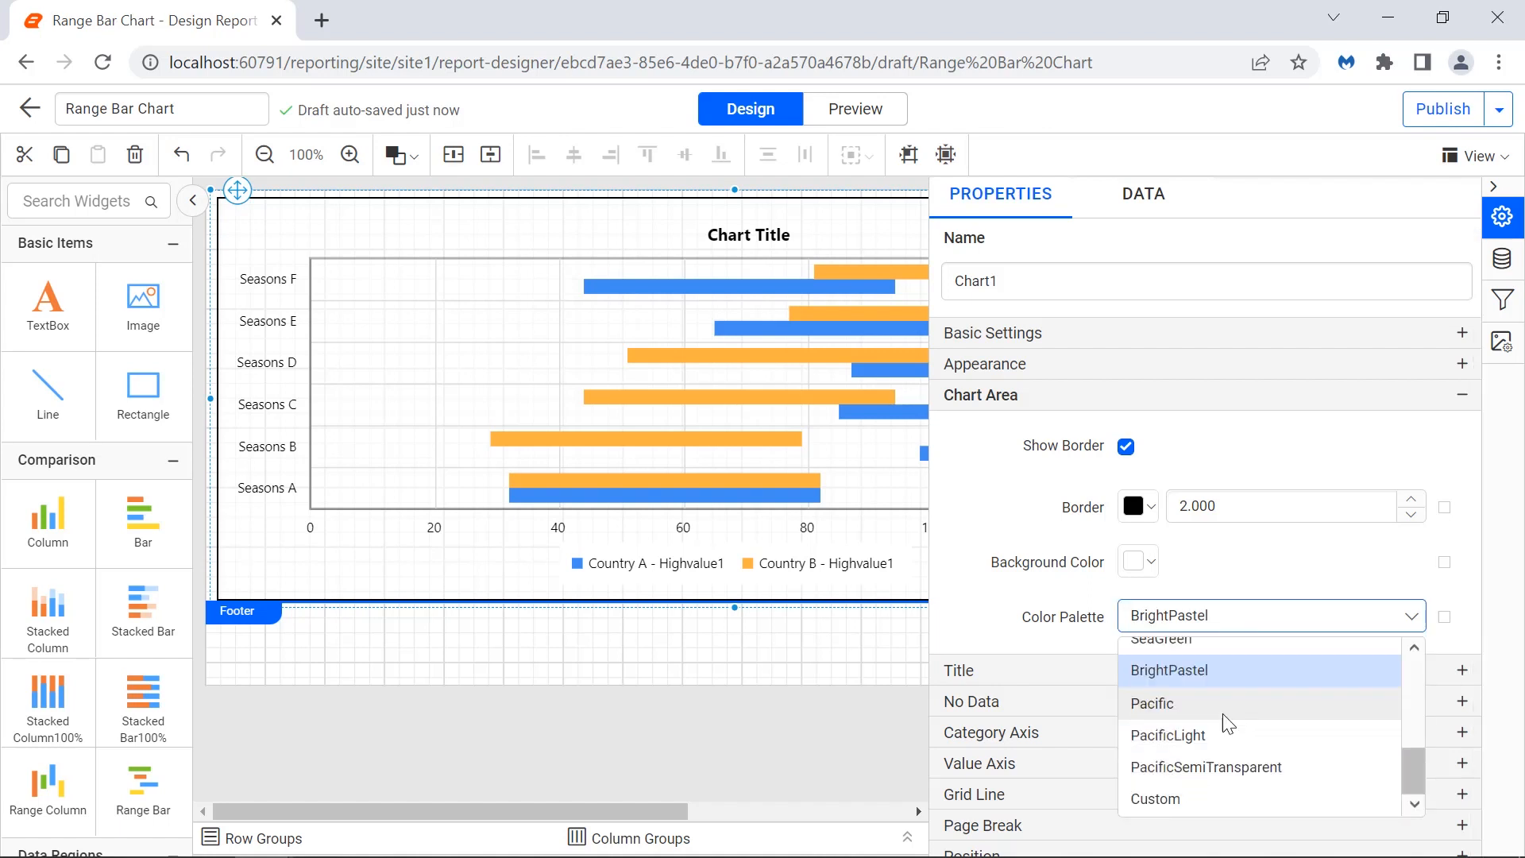
left_click(1213, 797)
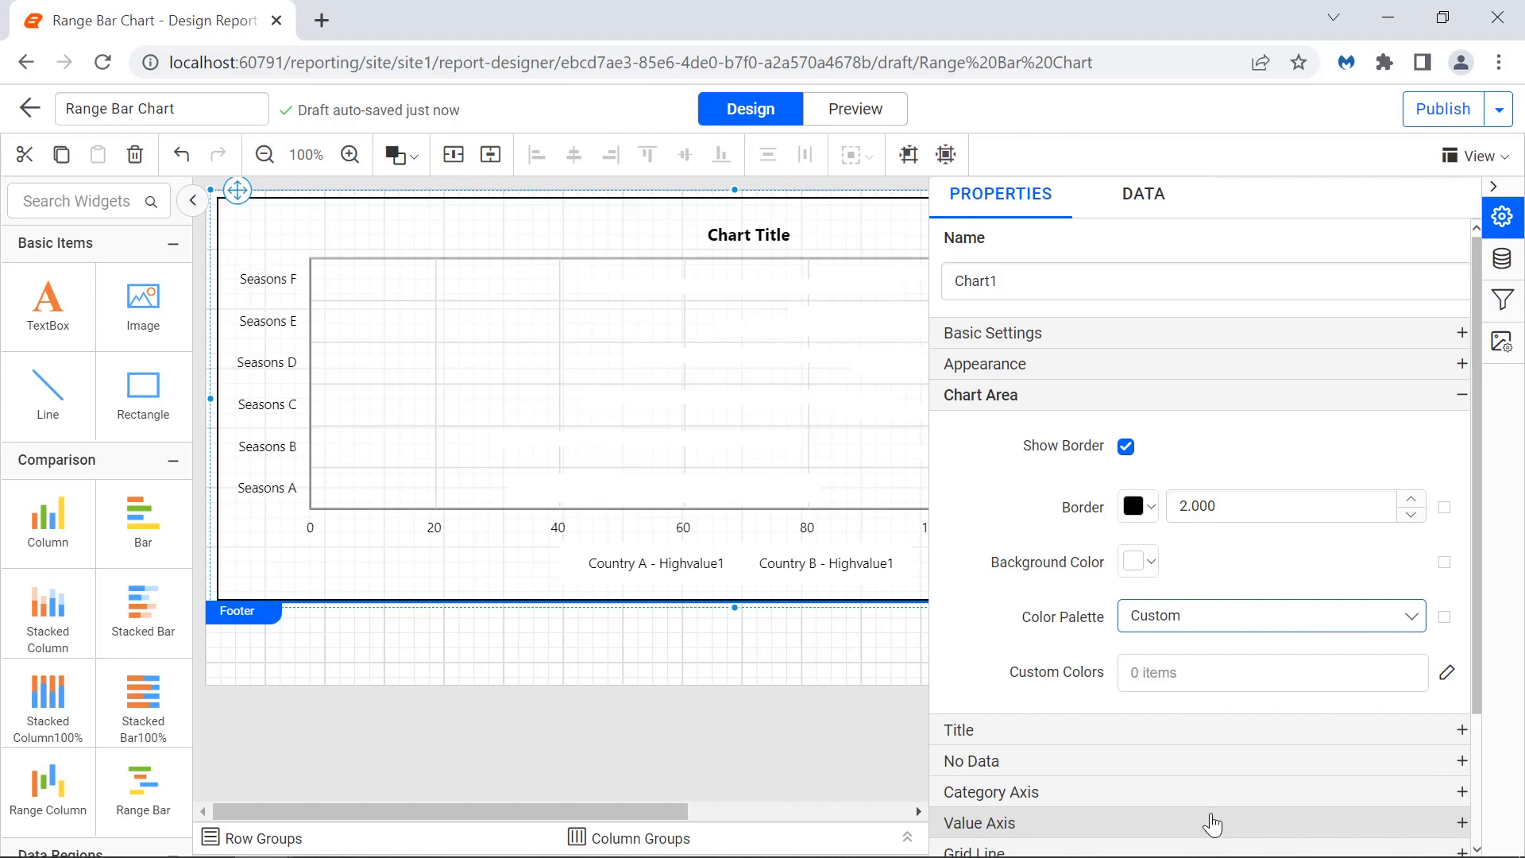
left_click(1446, 676)
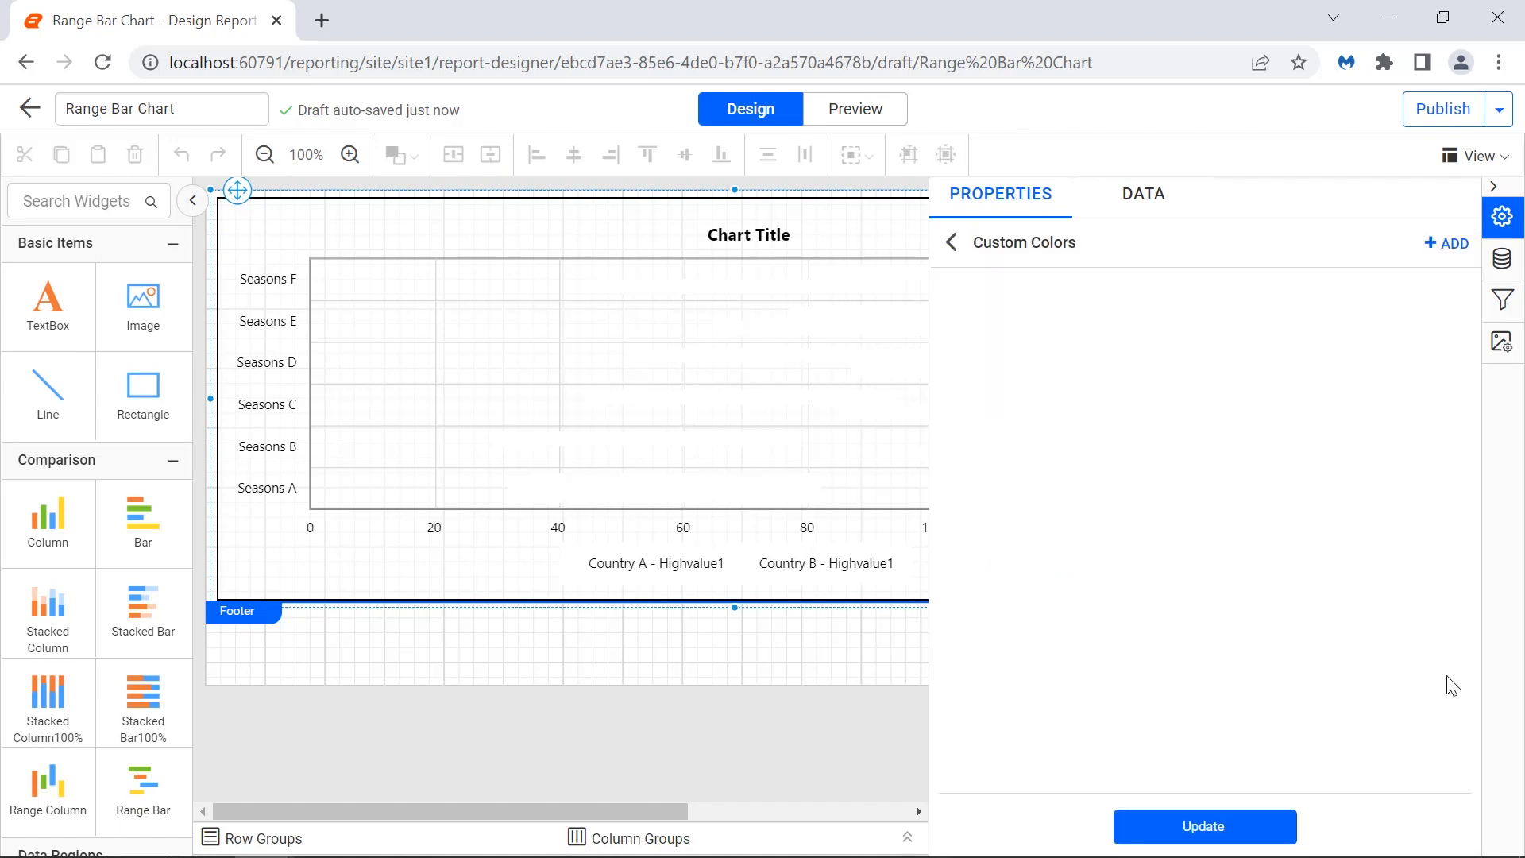
left_click(1455, 253)
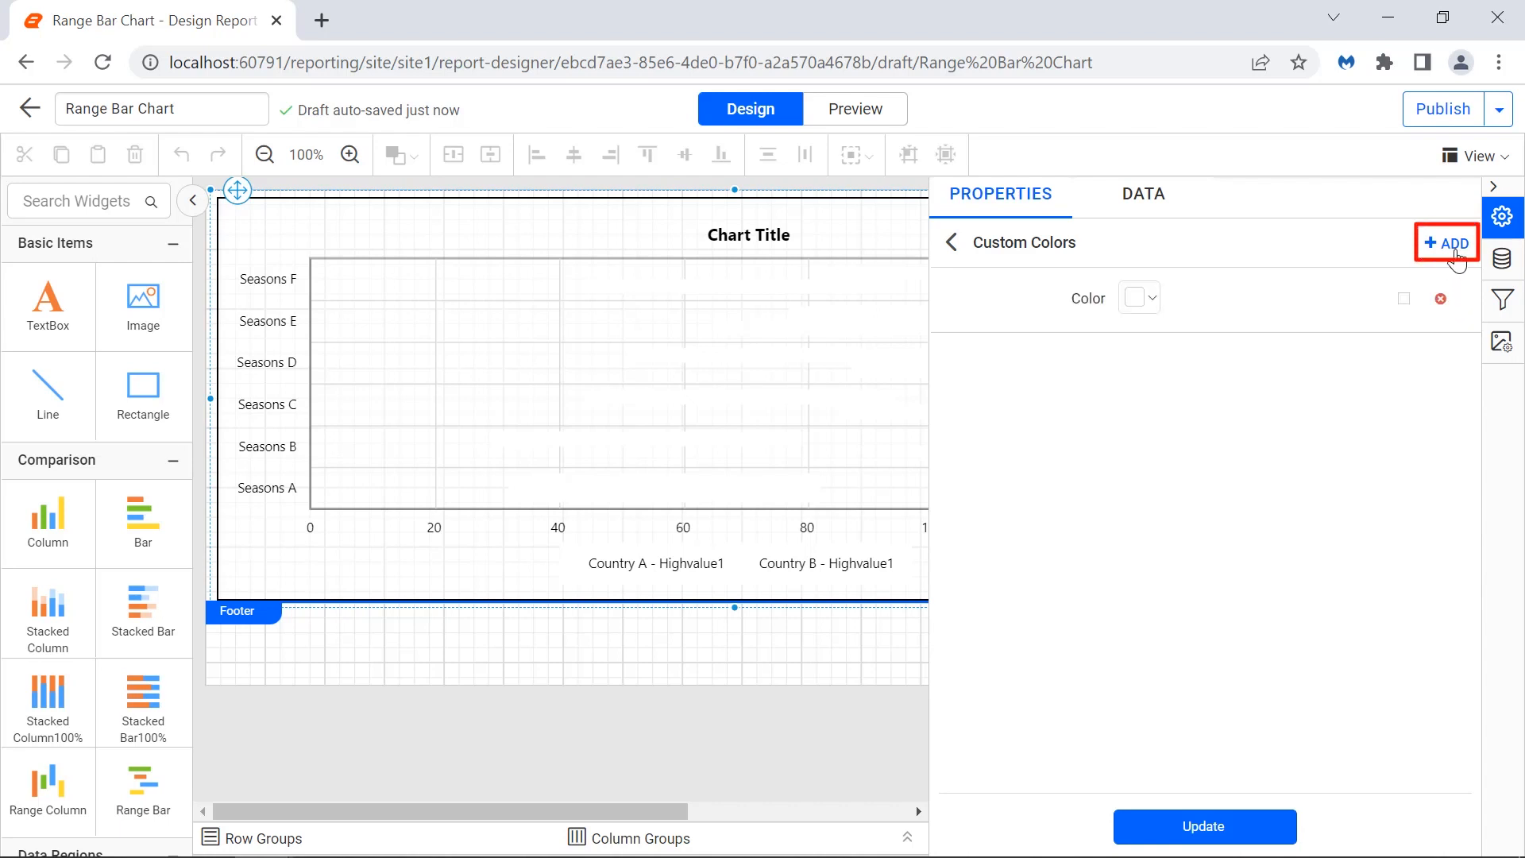
left_click(1151, 304)
left_click(1218, 419)
left_click(1265, 635)
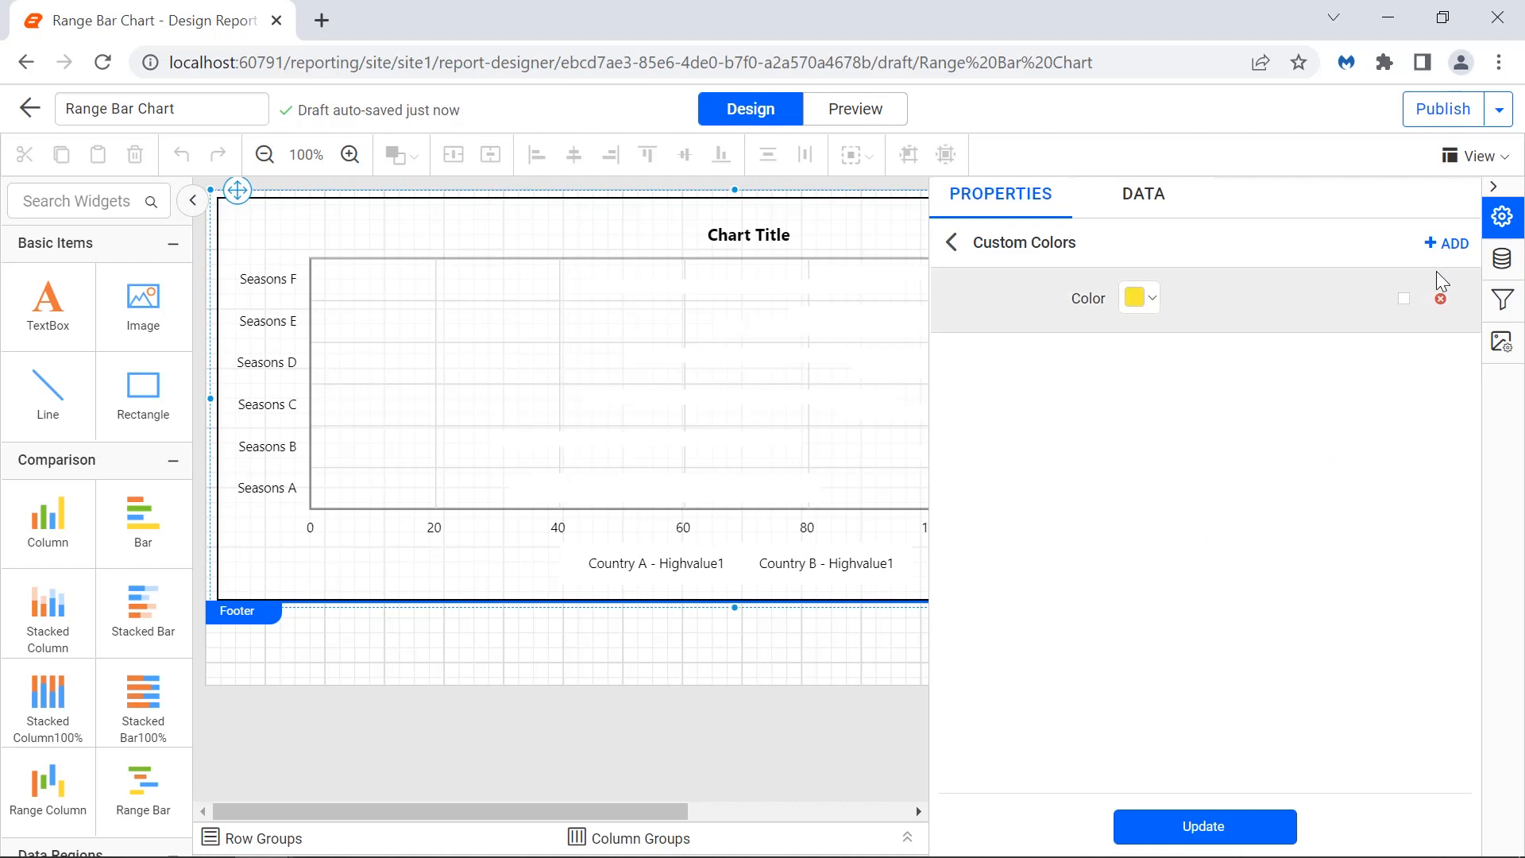
Step: Add orange as the second custom color and apply the custom colors to the chart
left_click(1447, 243)
left_click(1144, 363)
left_click(1187, 492)
left_click(1252, 701)
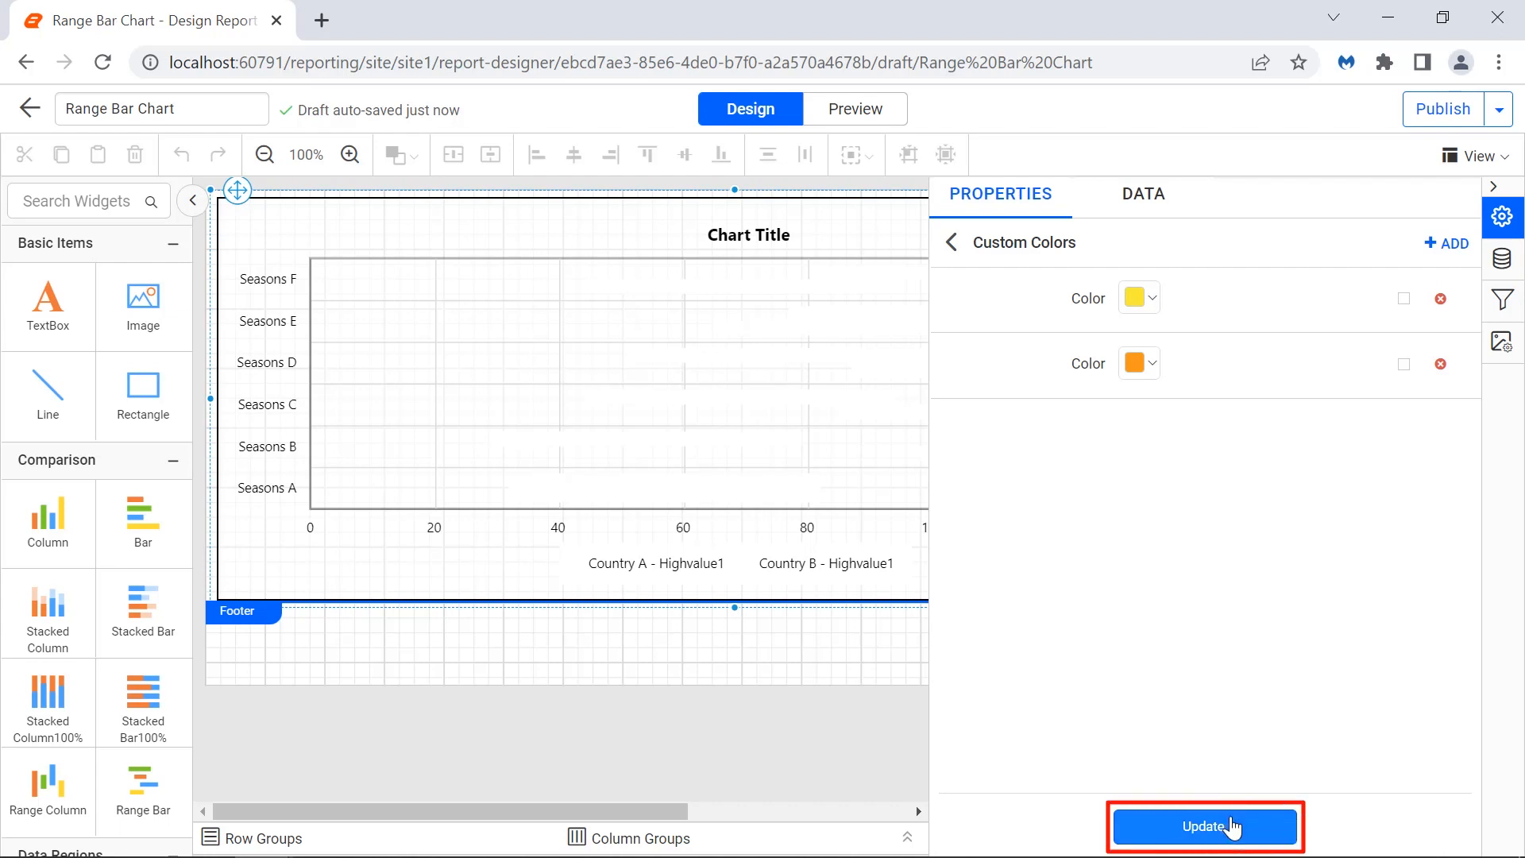
left_click(1205, 826)
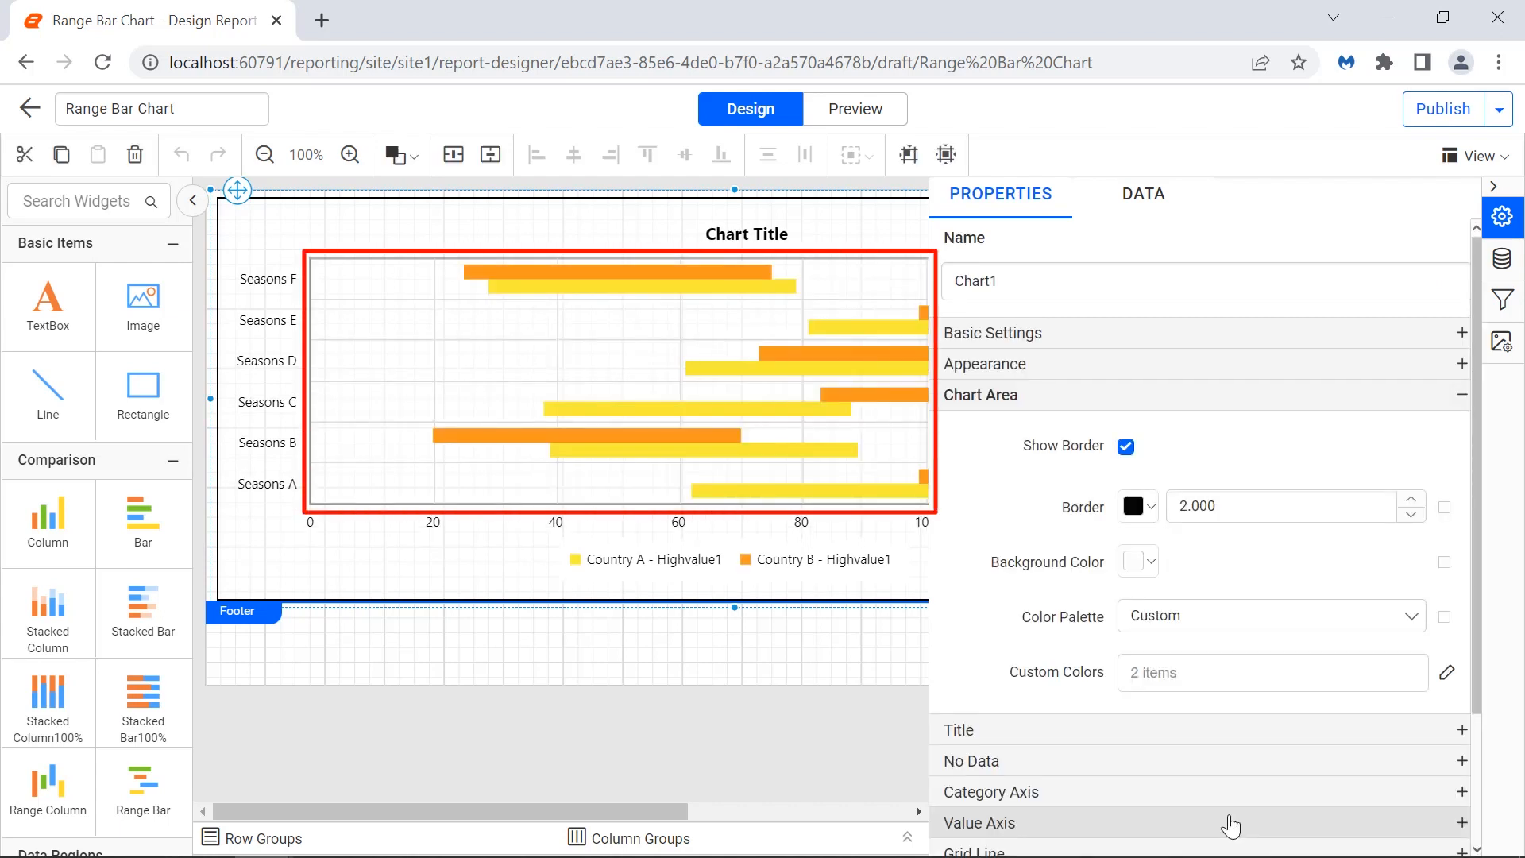
Step: Set the chart title text to "Climate of France and Italy by Seasons"
left_click(1311, 729)
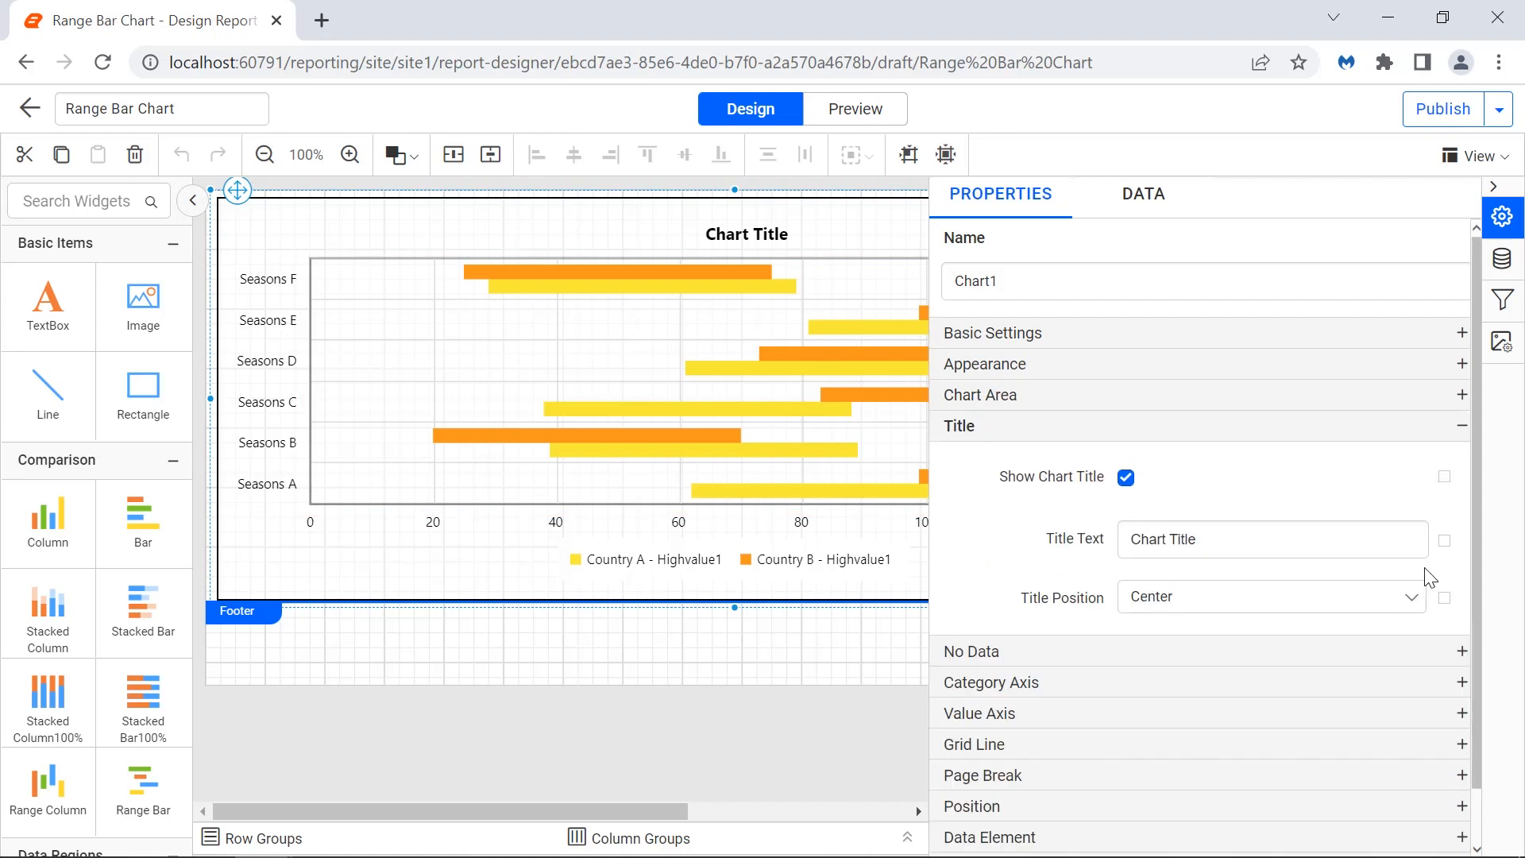
left_click(1389, 538)
key("ctrl+a")
type("Climate of")
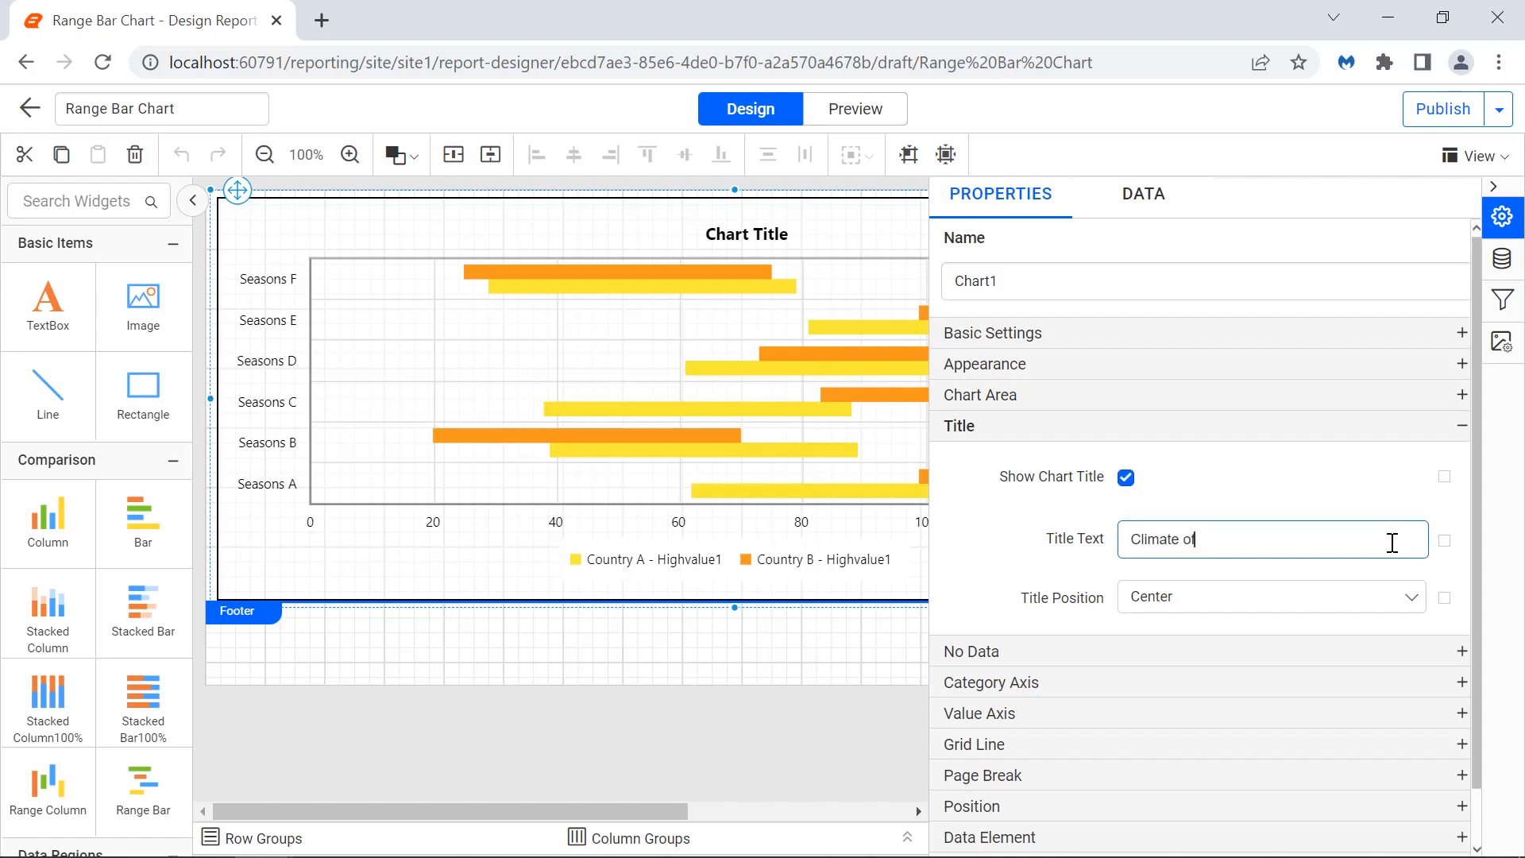
type(" France and Italy by Seasons")
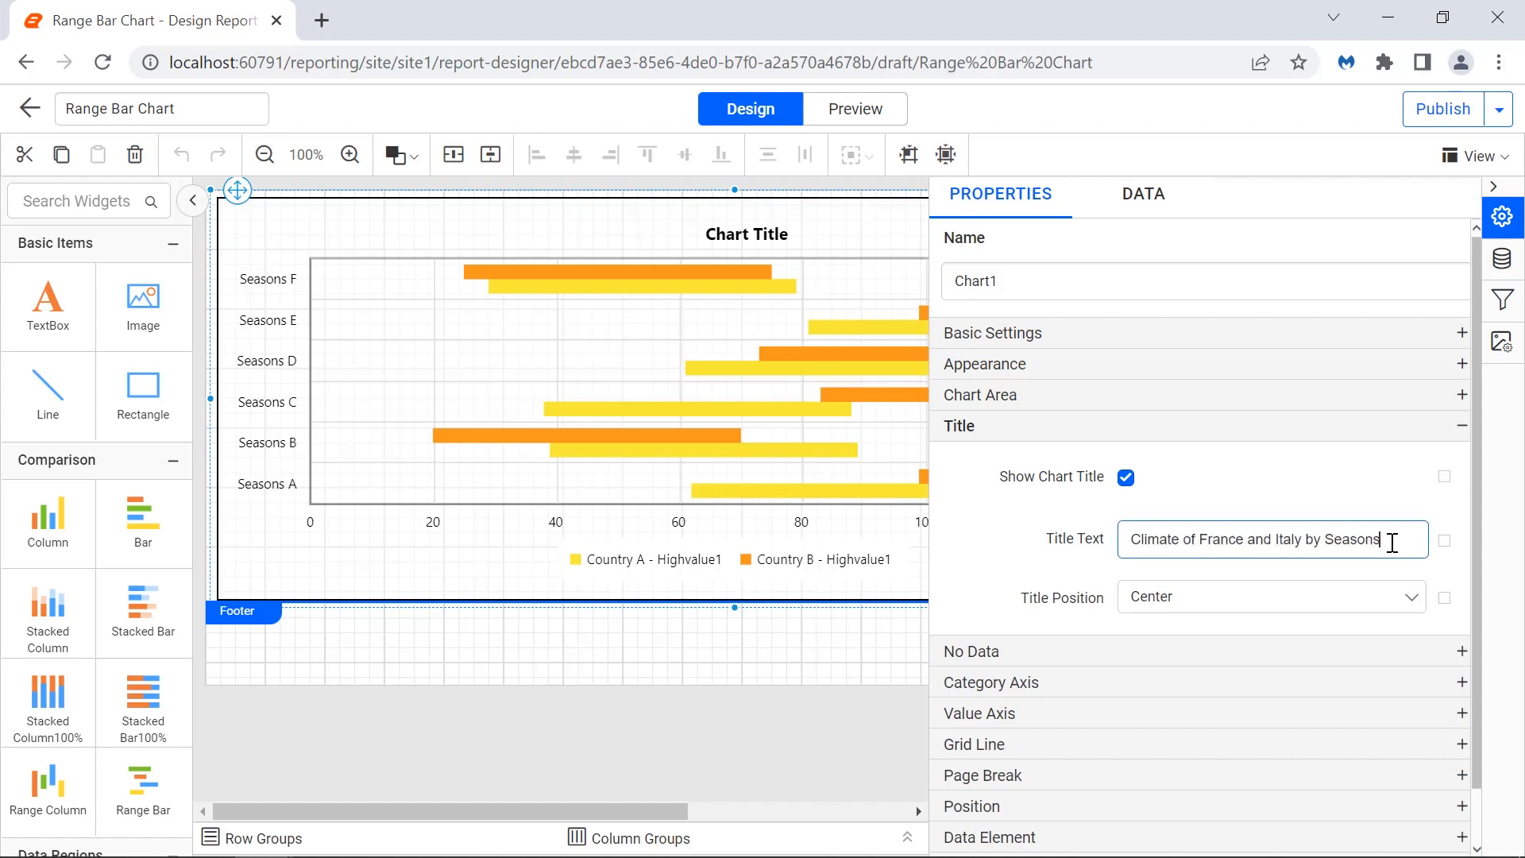
left_click(1391, 574)
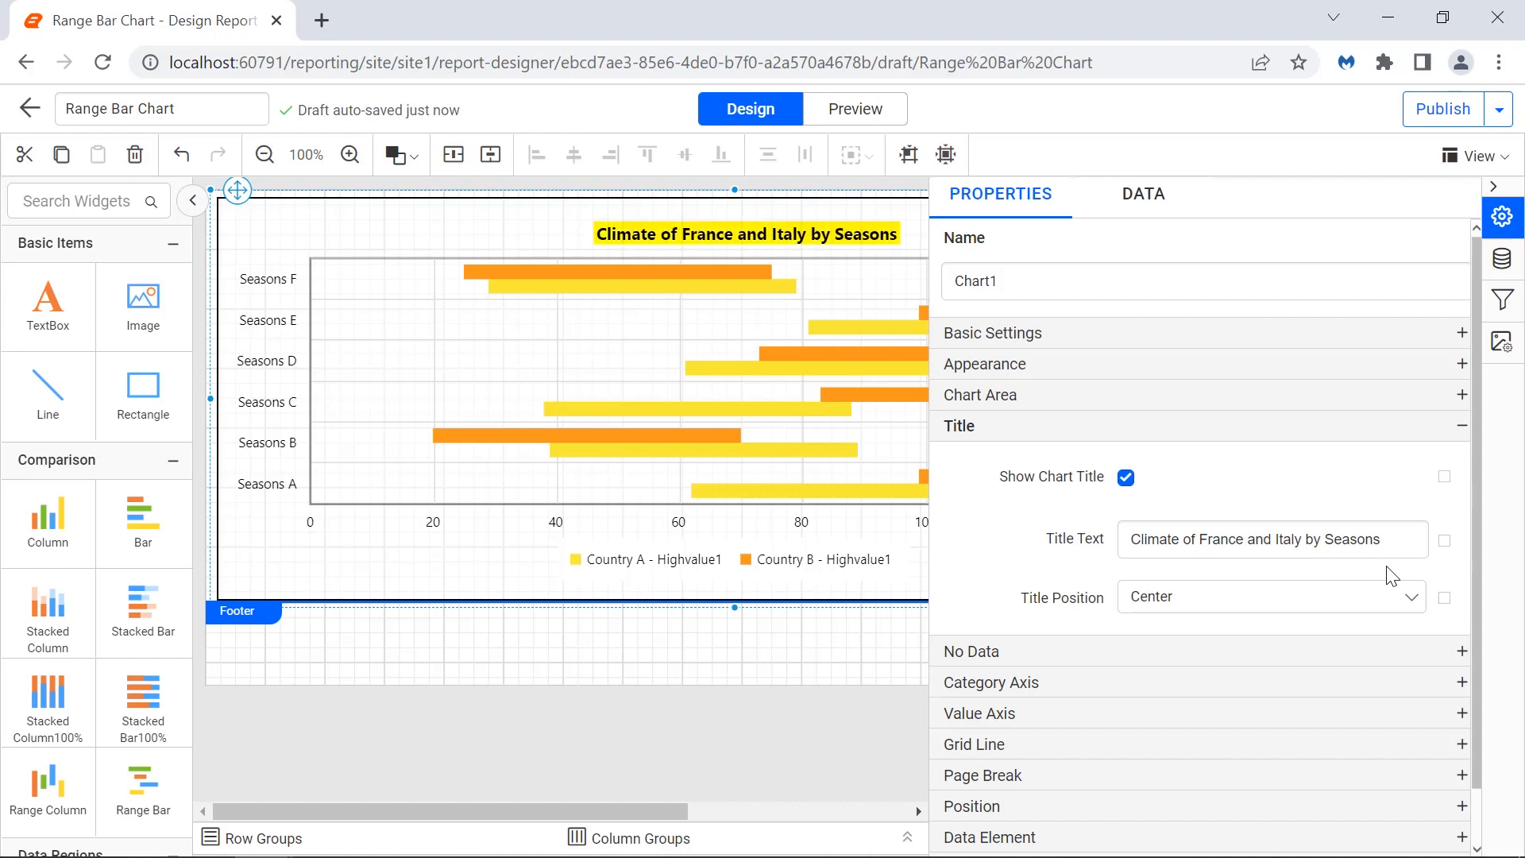
Step: Set the chart's No Data message to "No Data to Display"
left_click(1427, 652)
left_click(1415, 627)
type("No")
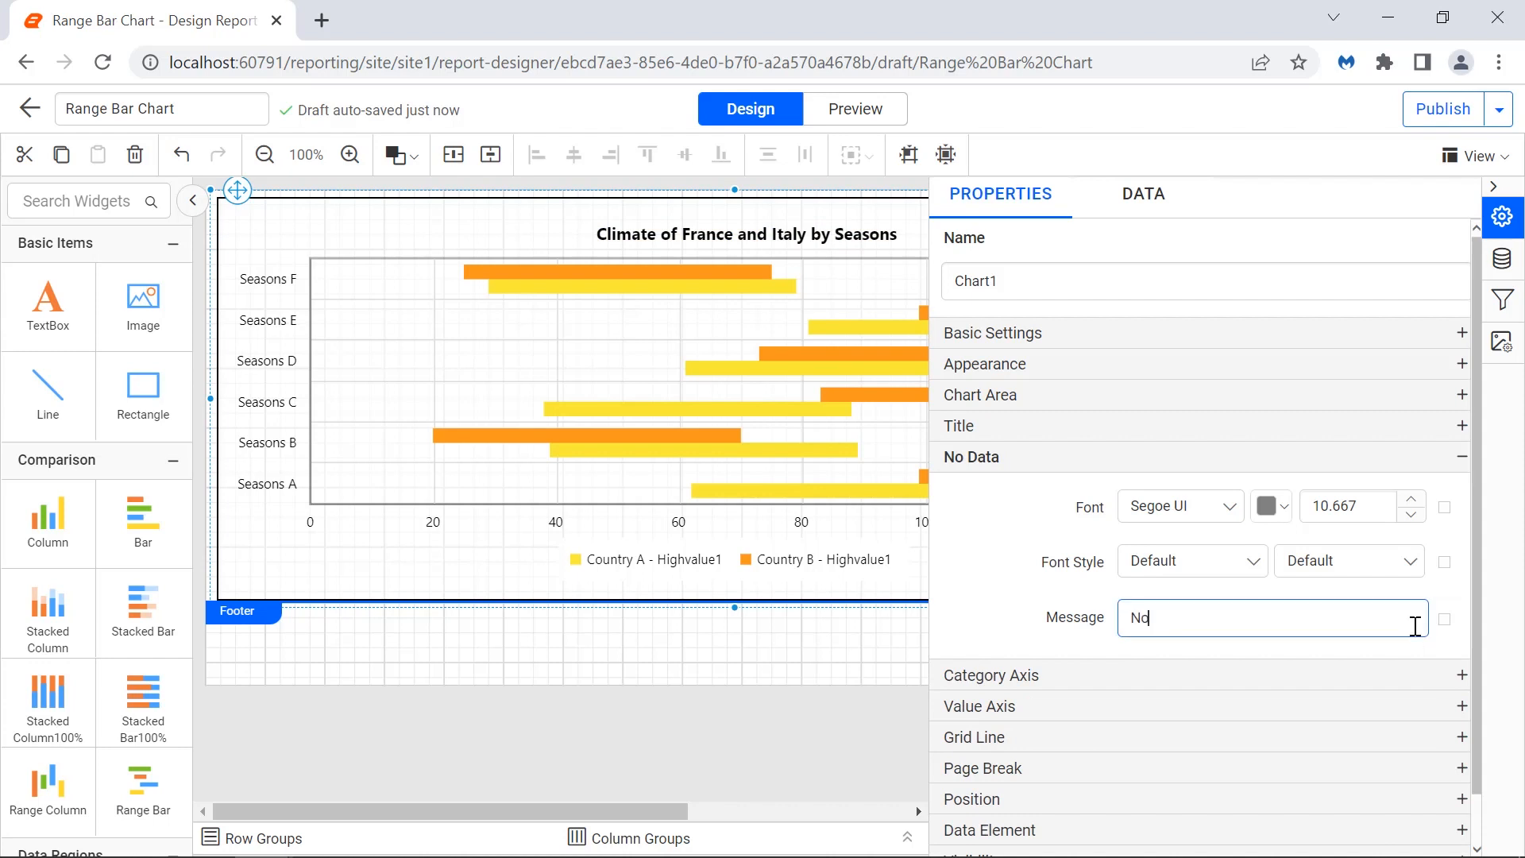
type(" Data to Display")
left_click(1409, 651)
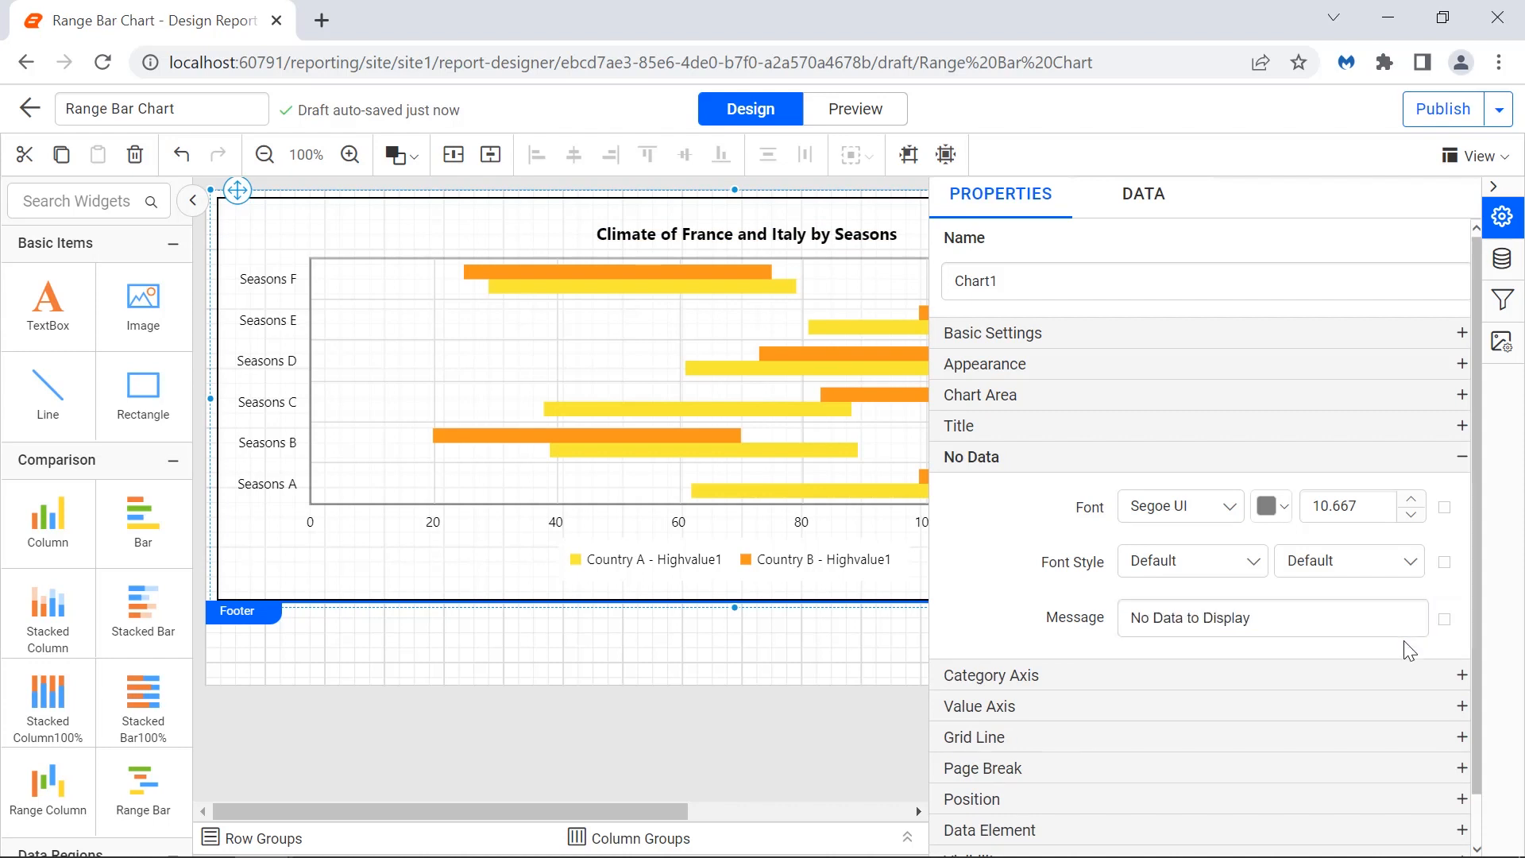
Step: Set the category axis title to "Seasons"
left_click(1413, 674)
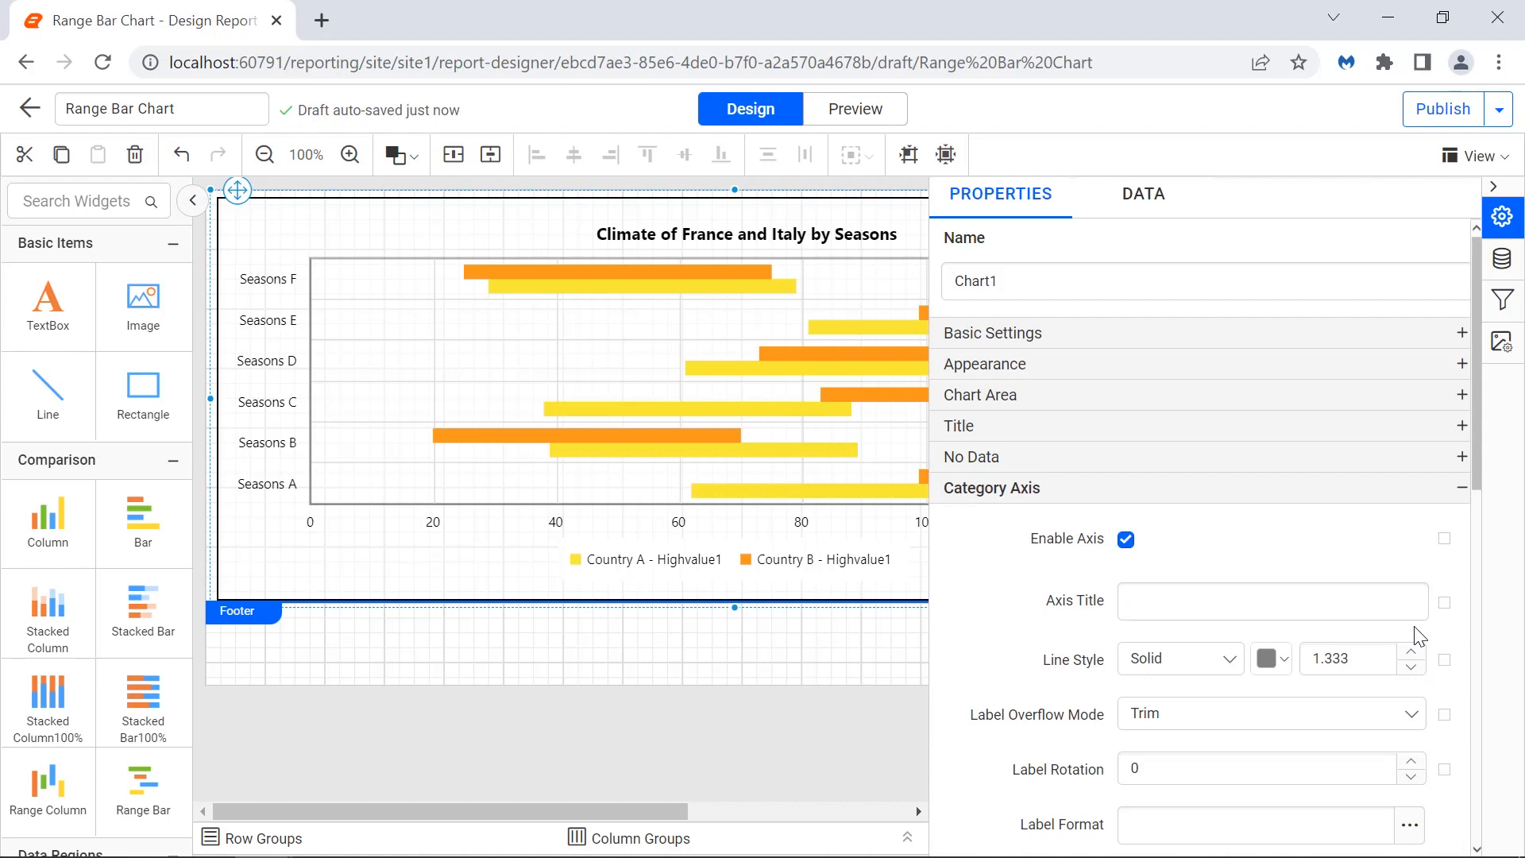
left_click(1406, 608)
type("Seasons")
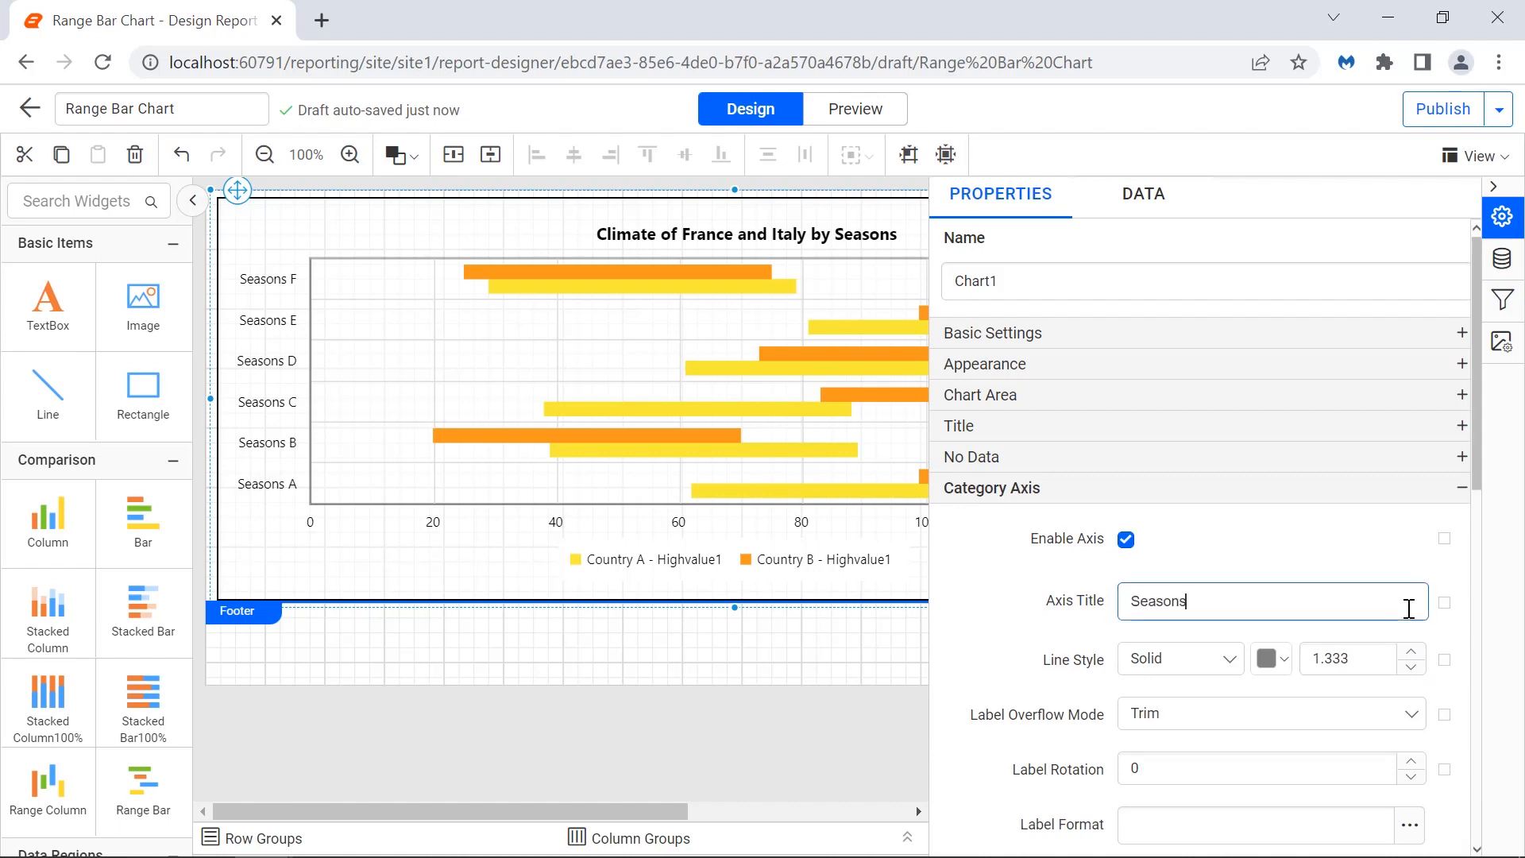
left_click(1415, 639)
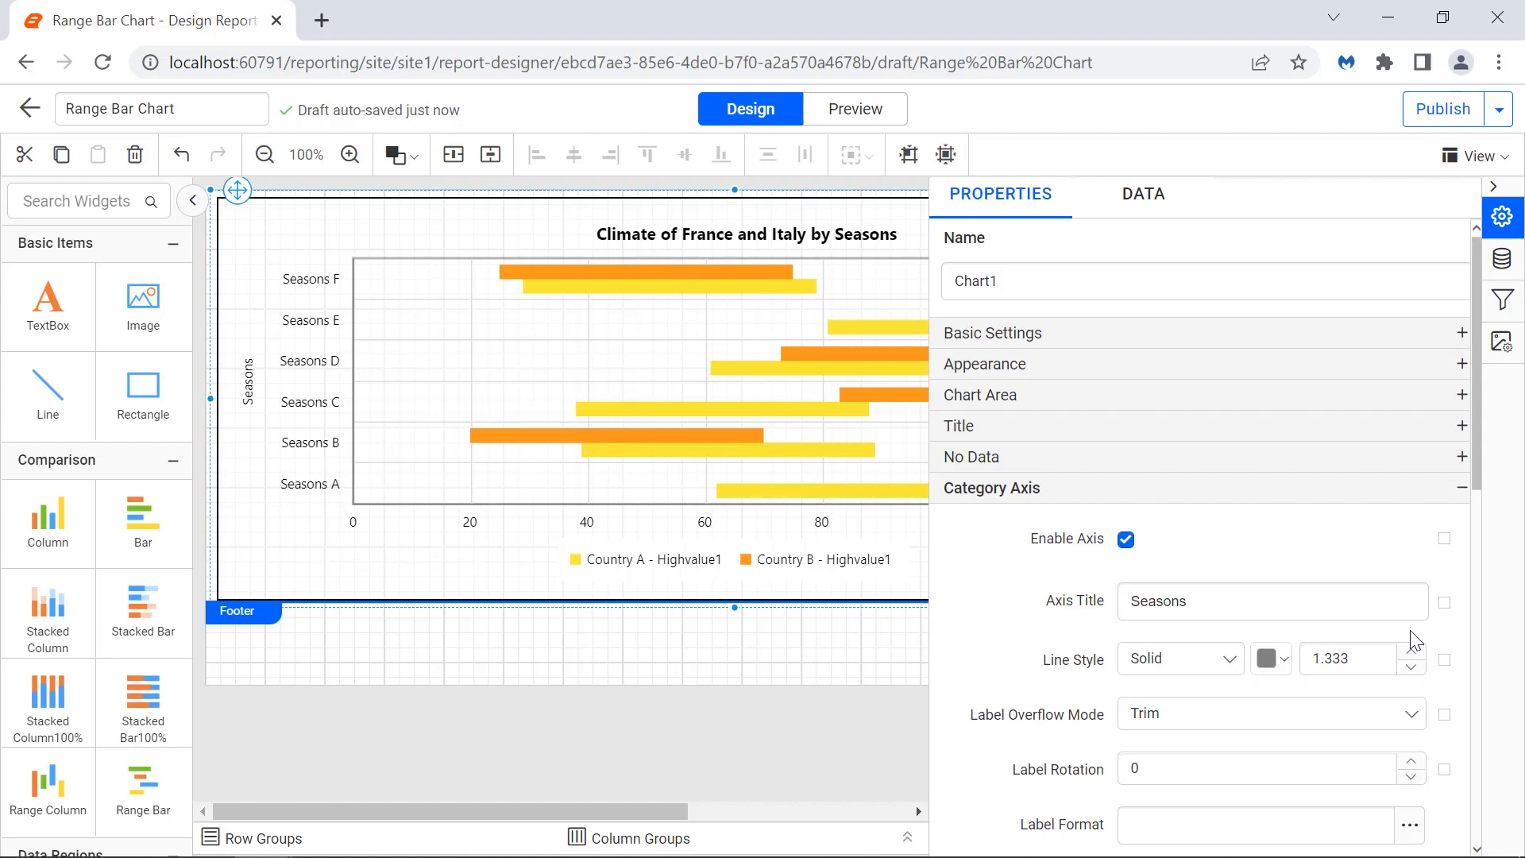
Step: Format the category axis title with font size 13 and Bold through its advanced options
left_click(1443, 602)
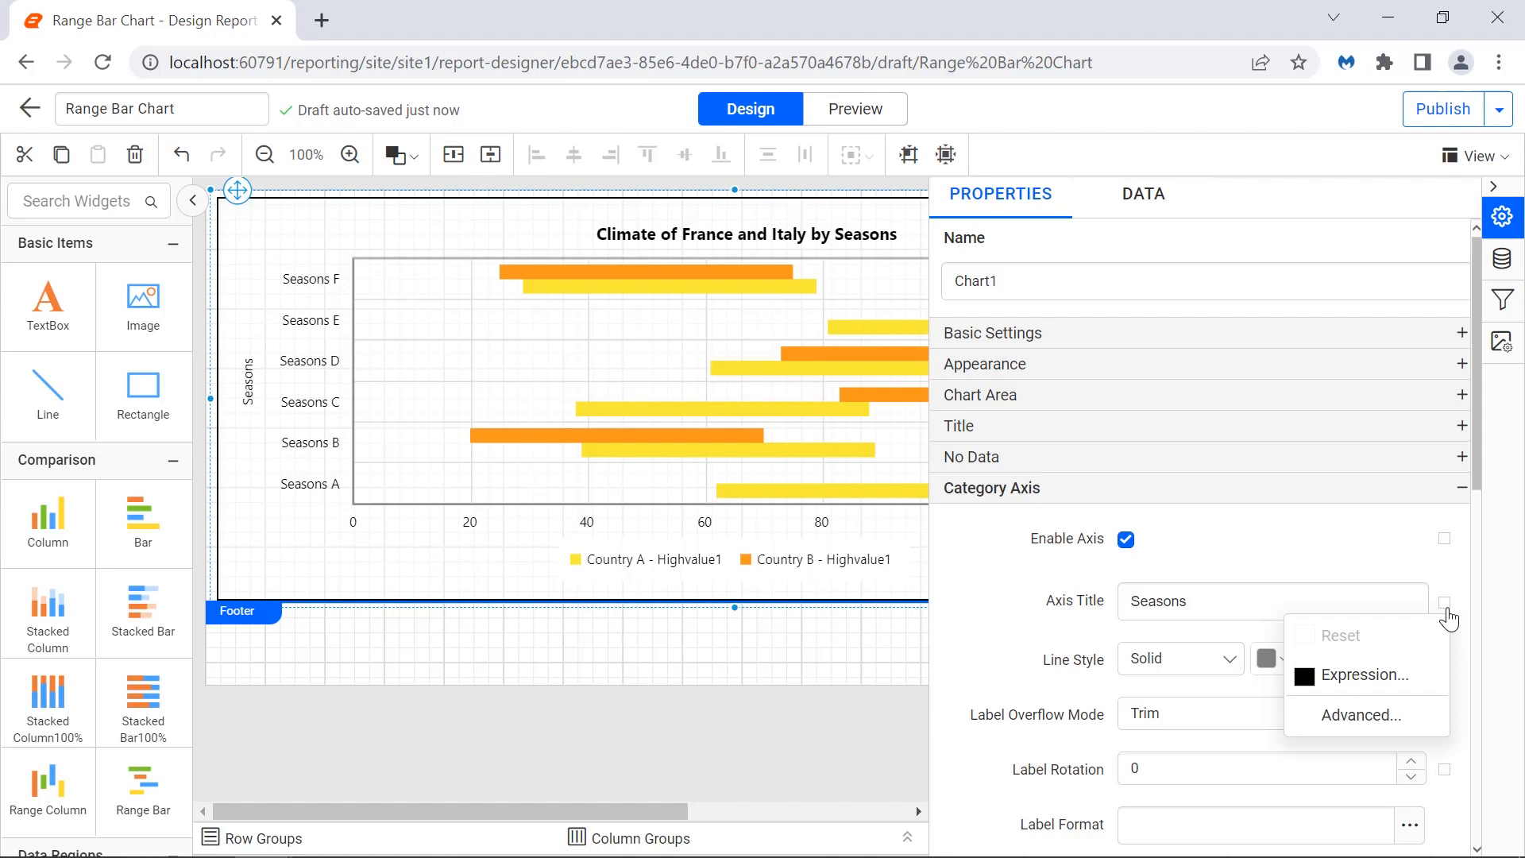
left_click(1435, 715)
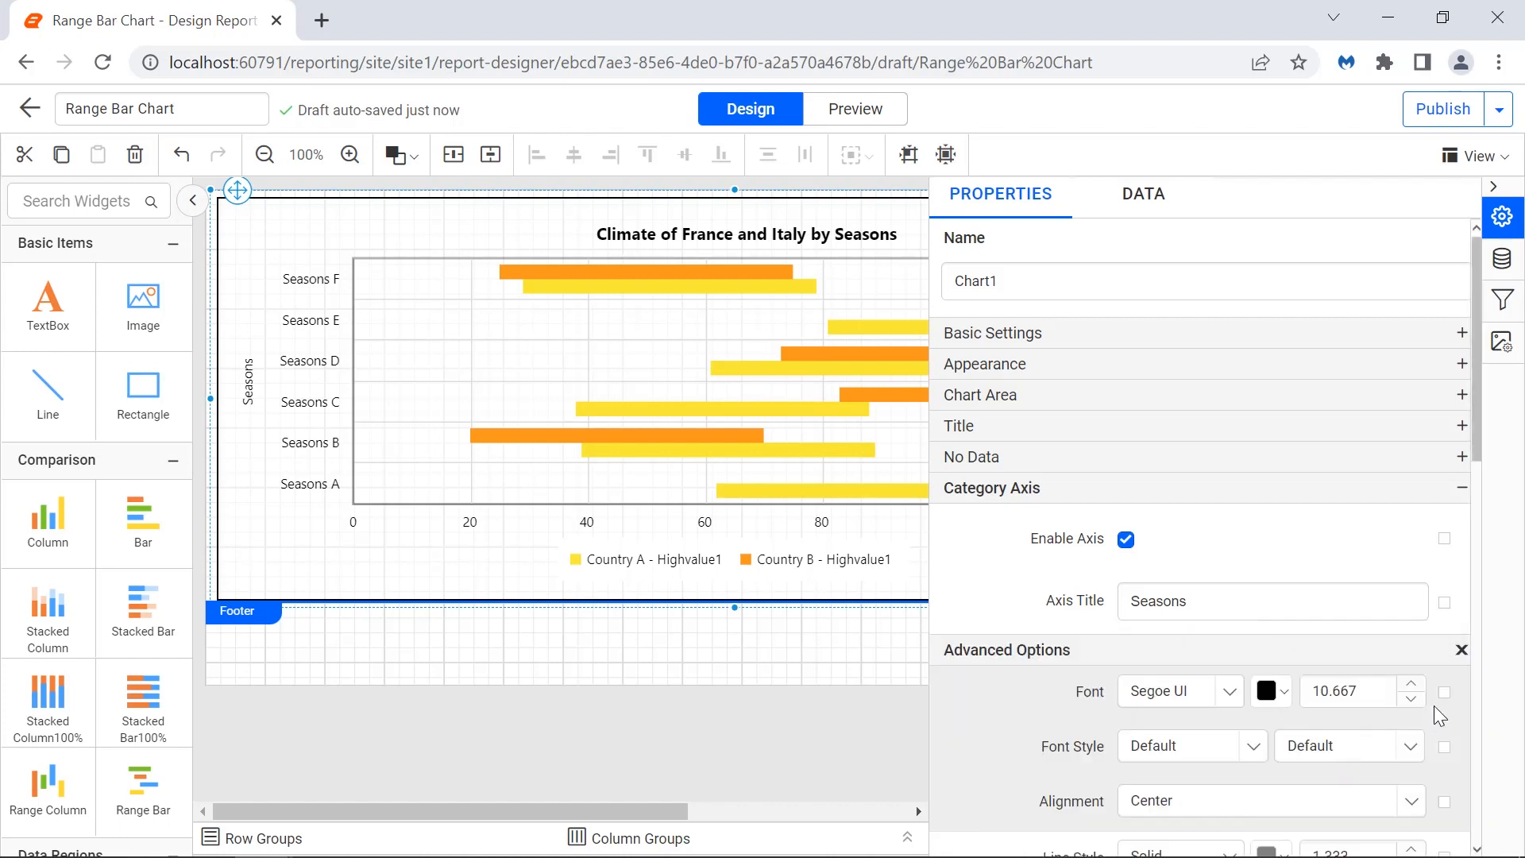
left_click(1375, 693)
type("13")
left_click(1375, 718)
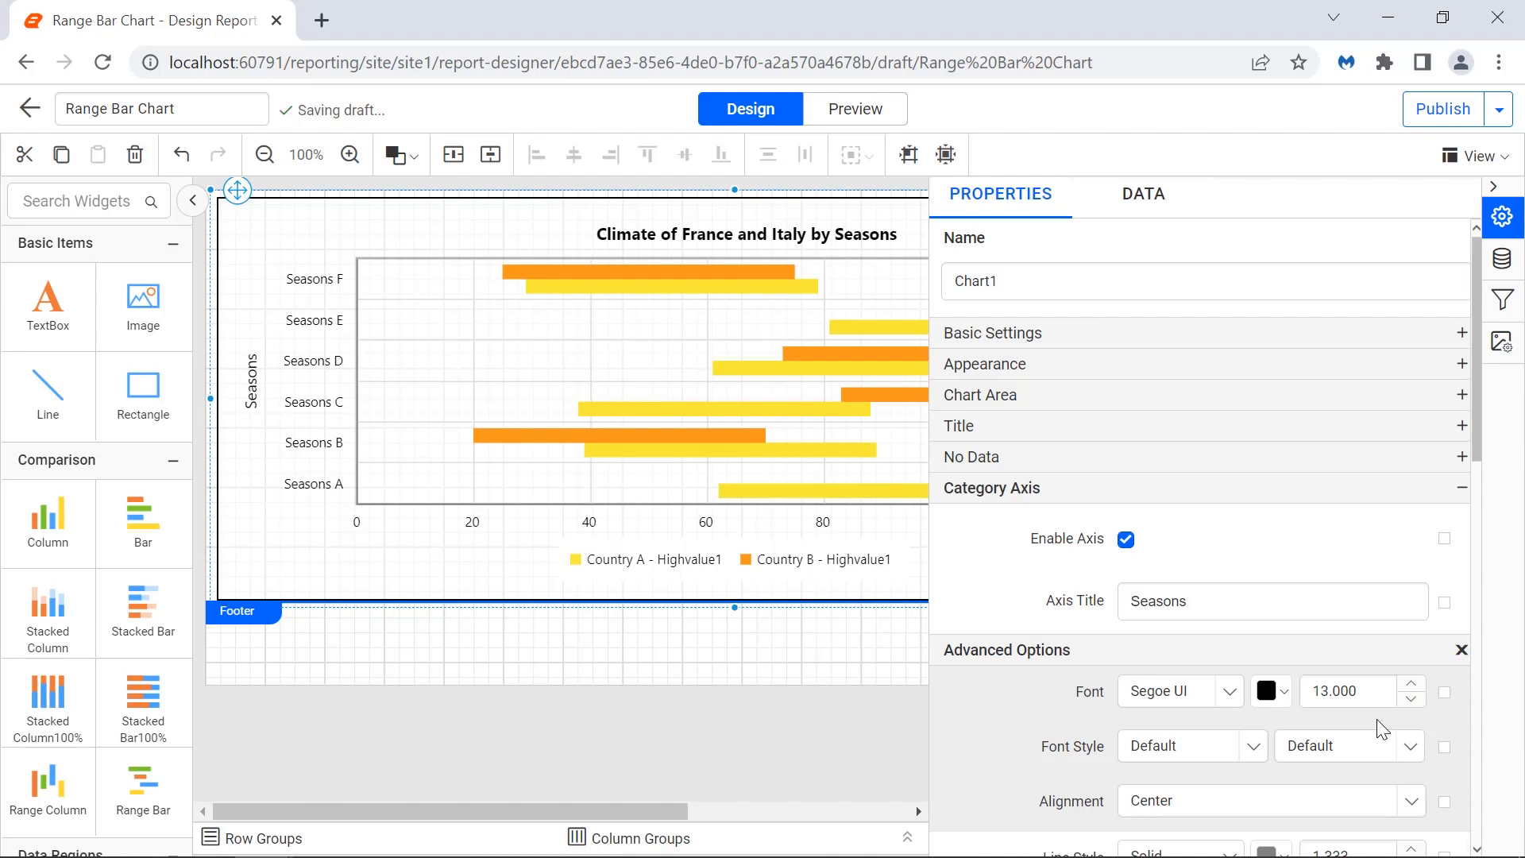
left_click(1380, 735)
left_click(1378, 708)
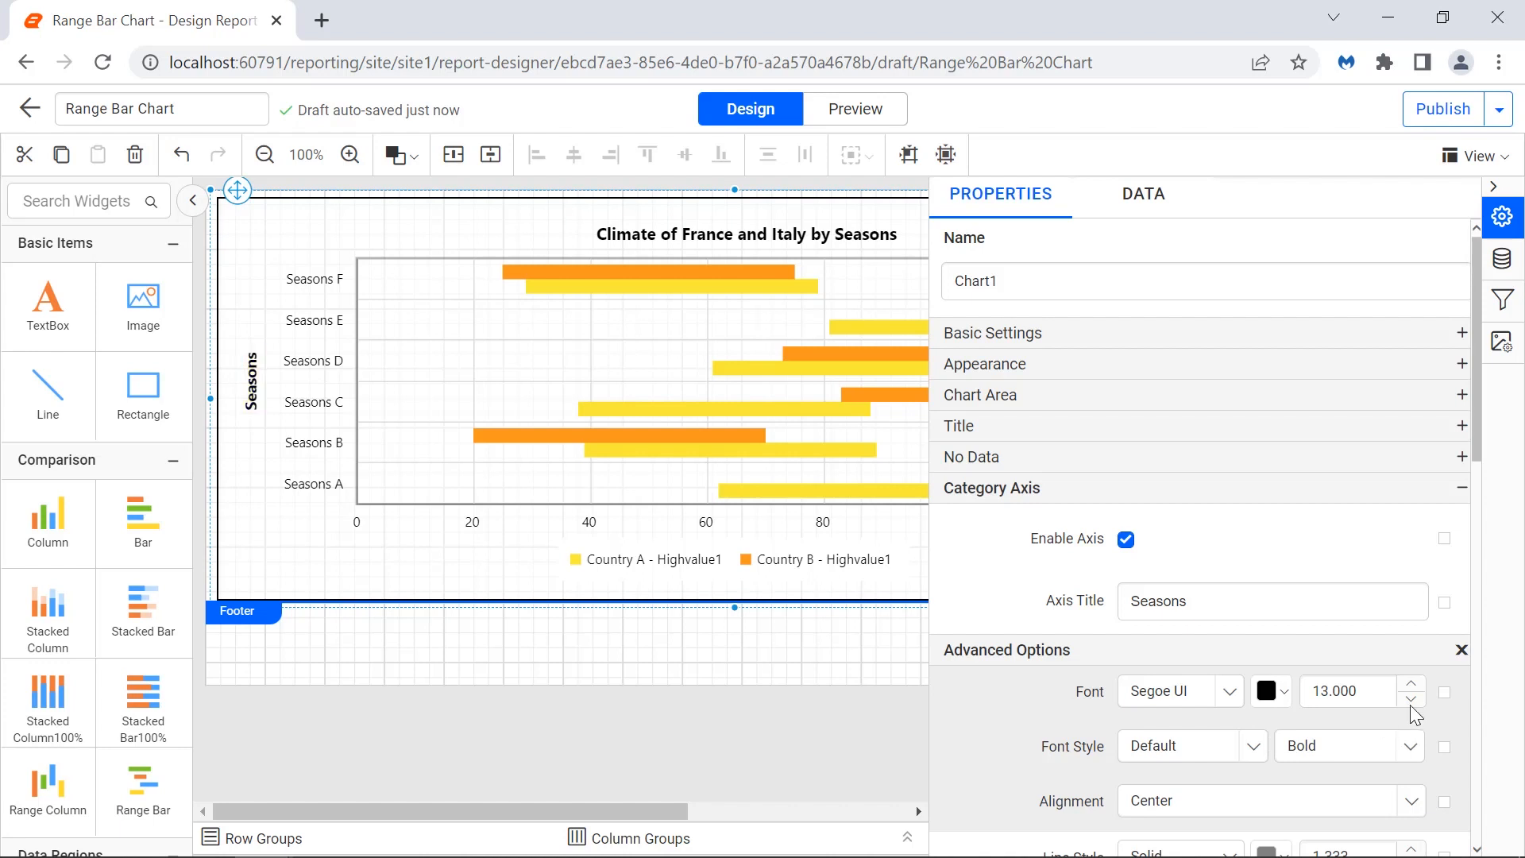
left_click(1461, 650)
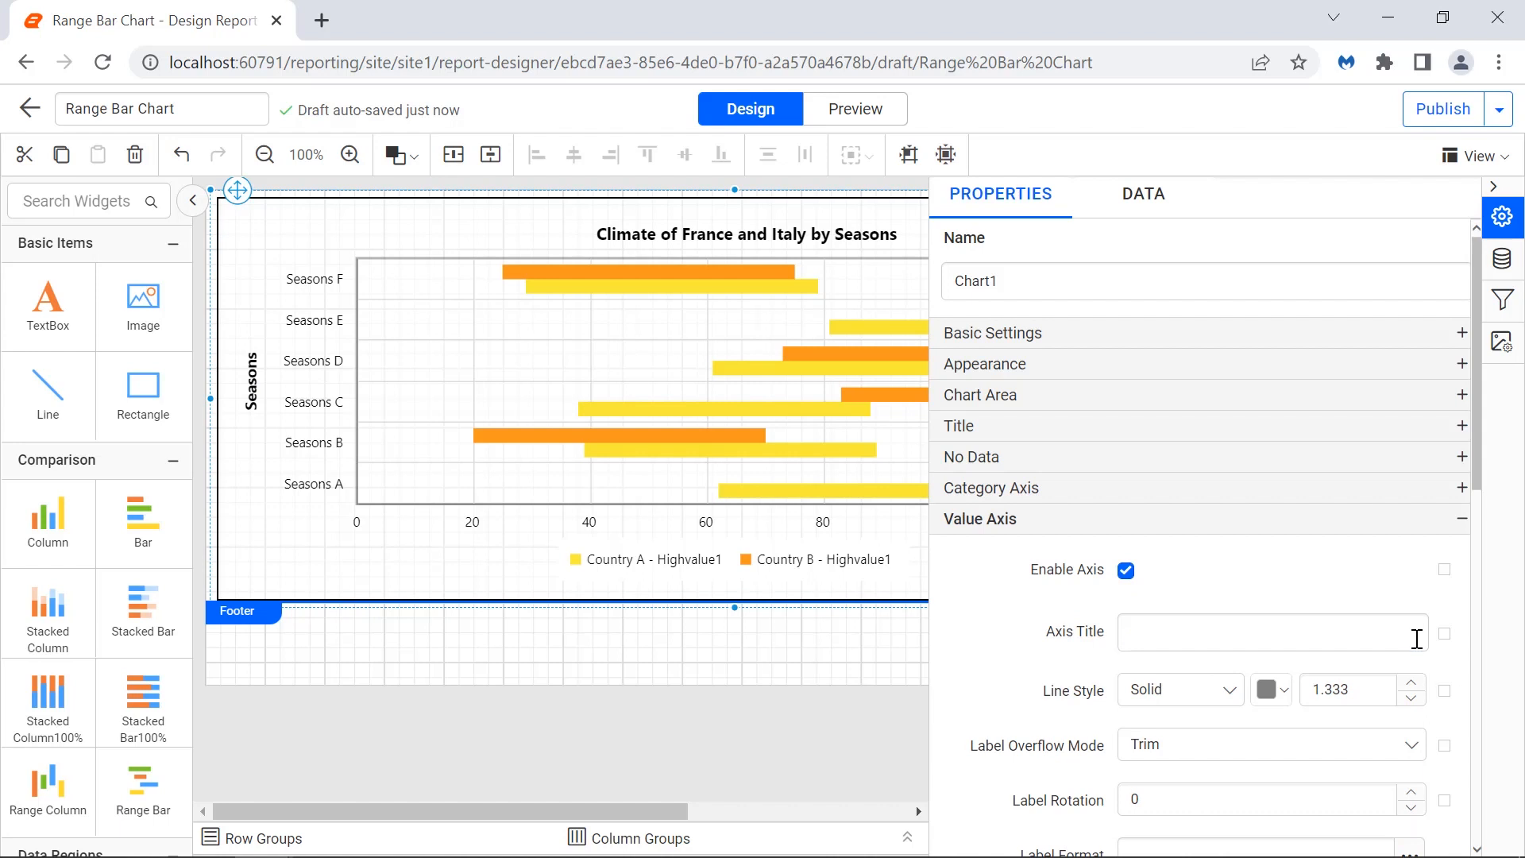
Step: Set the value axis title to "Temperature (Celsius)"
left_click(1416, 638)
type("Temperature (Celsius)")
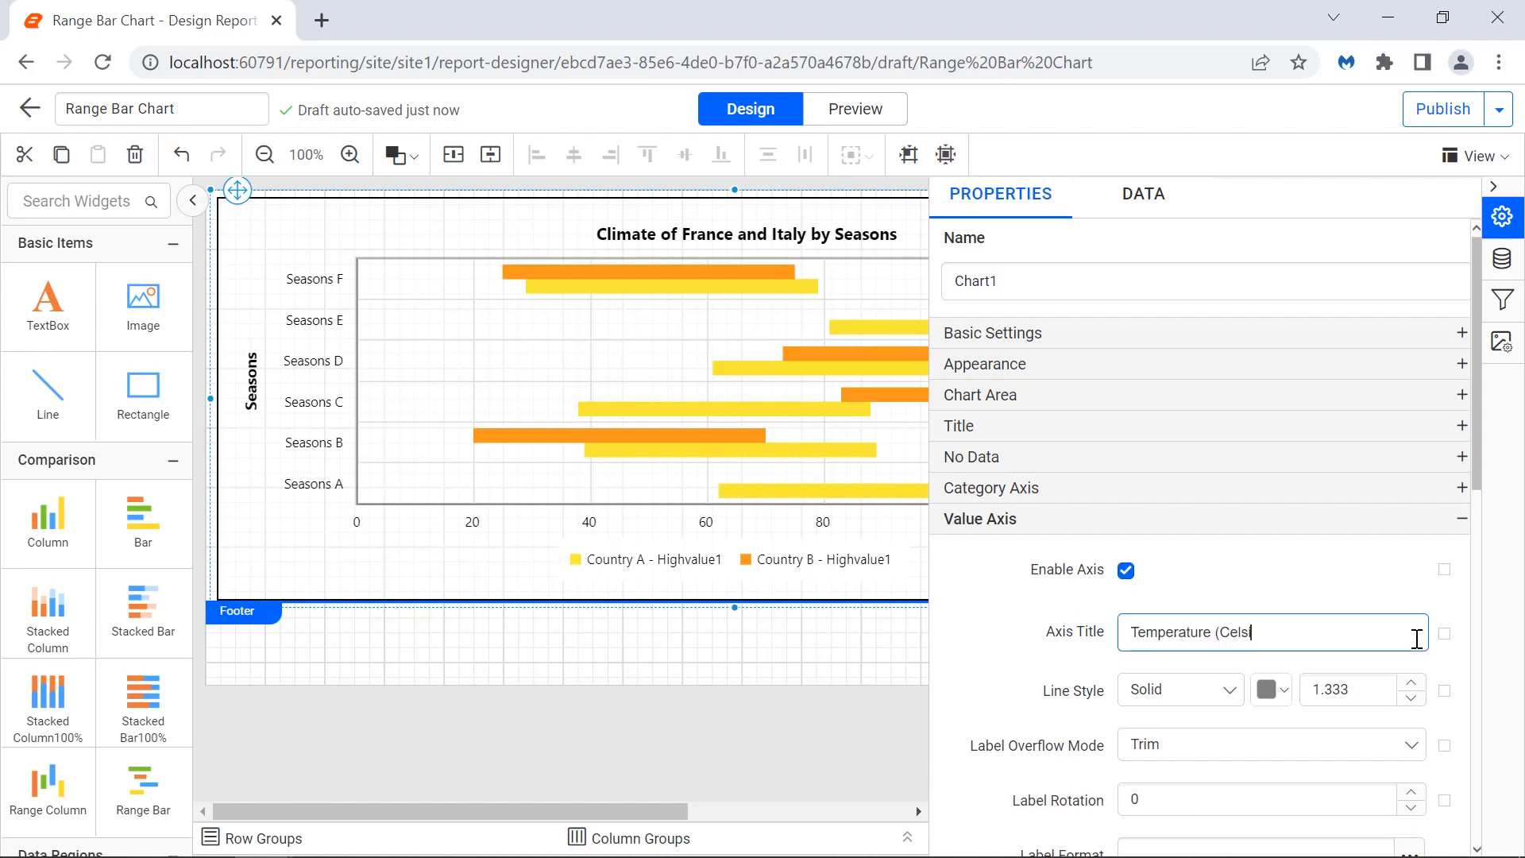
left_click(1415, 664)
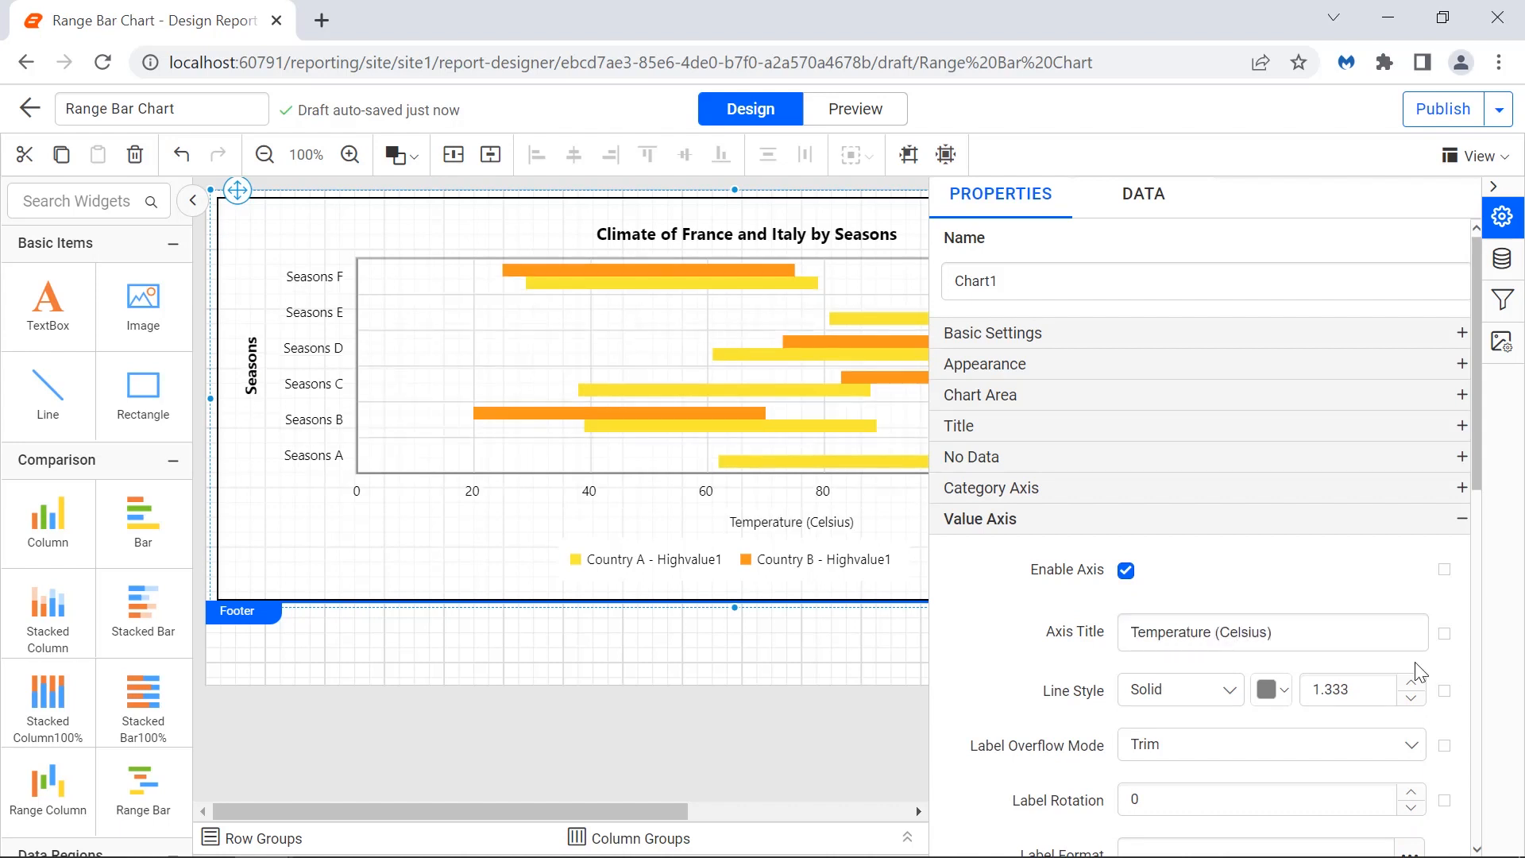
Step: Set the value axis title's font size to 13 through its advanced options
left_click(1444, 634)
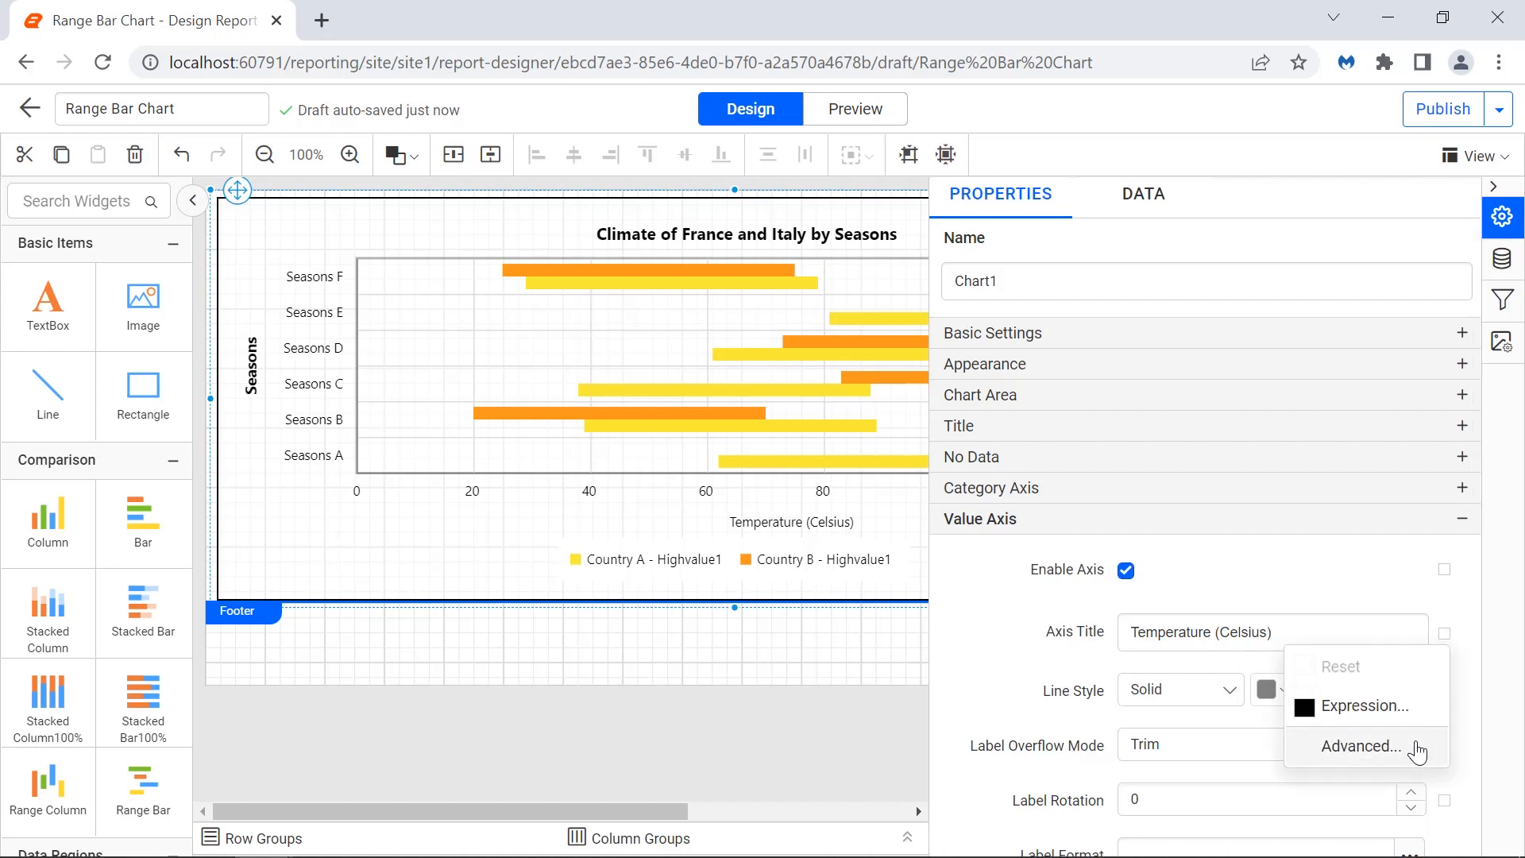
left_click(1411, 747)
left_click(1382, 728)
type("13")
left_click(1381, 745)
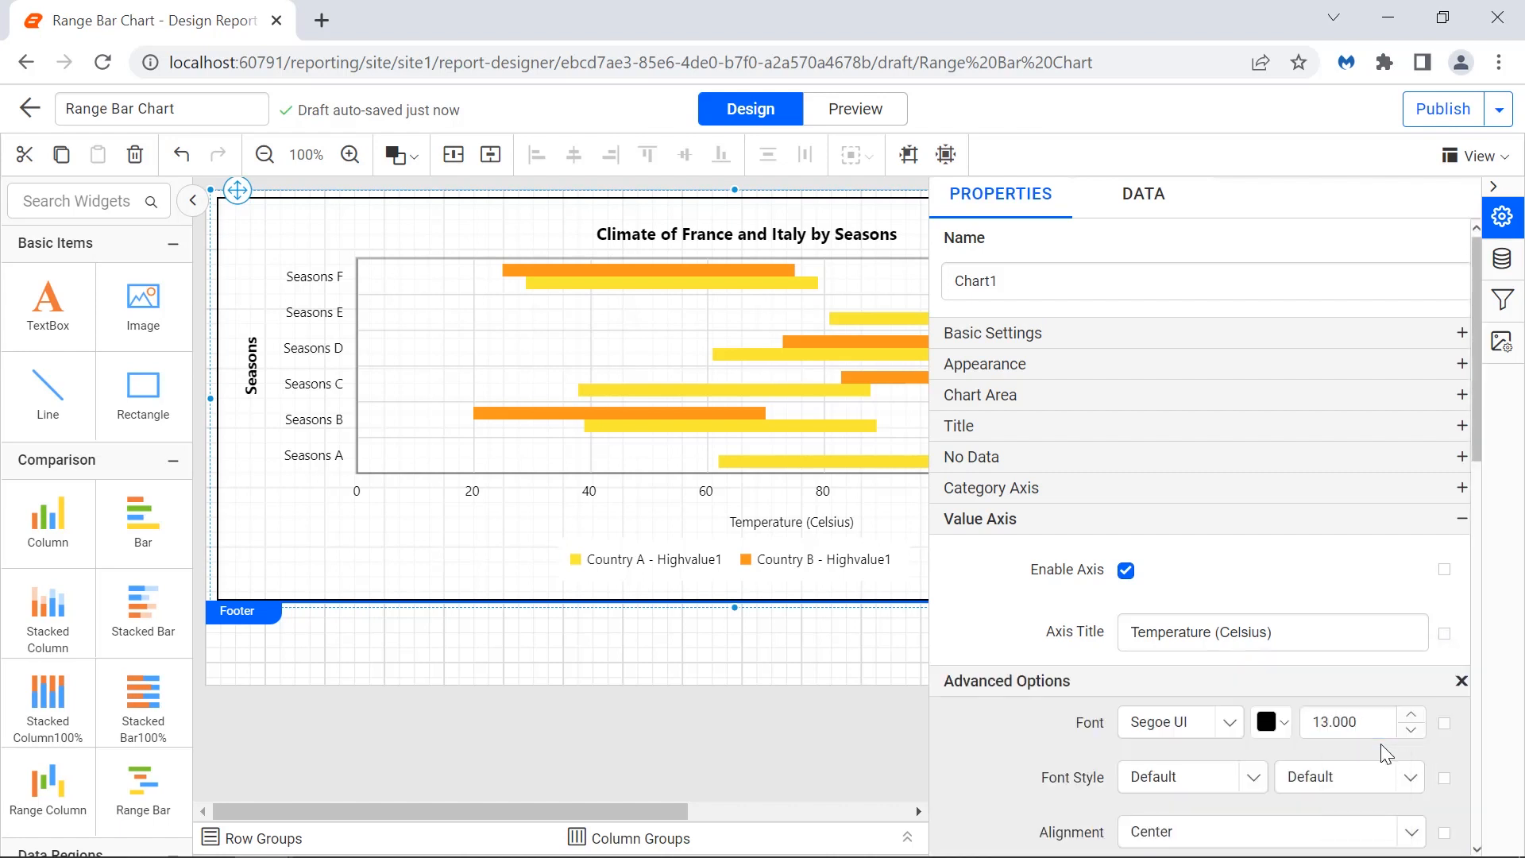
Step: Make the value axis title Bold and close its advanced options
left_click(1382, 775)
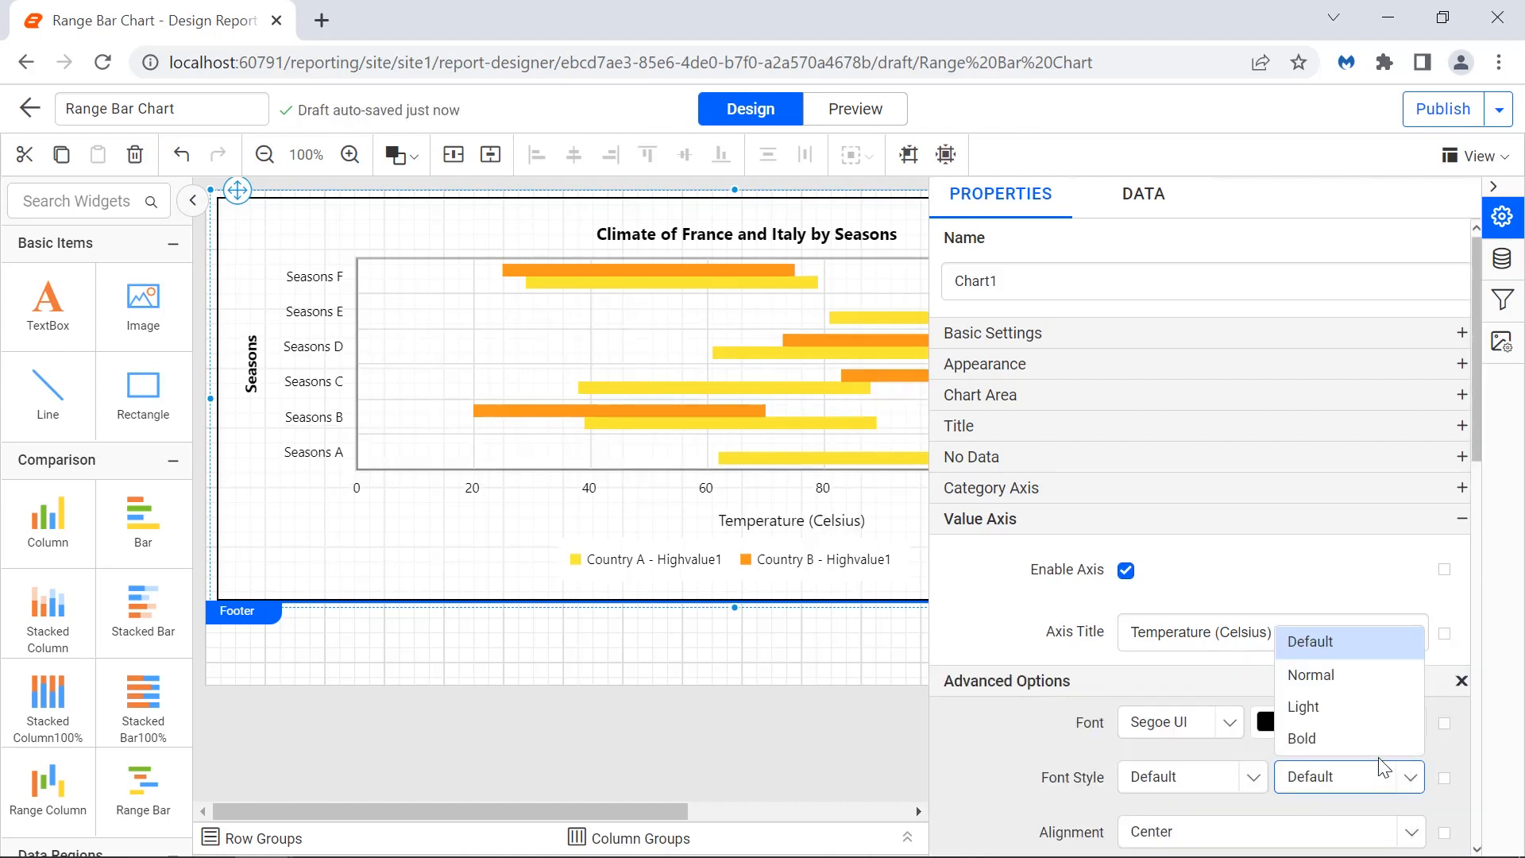
left_click(1376, 745)
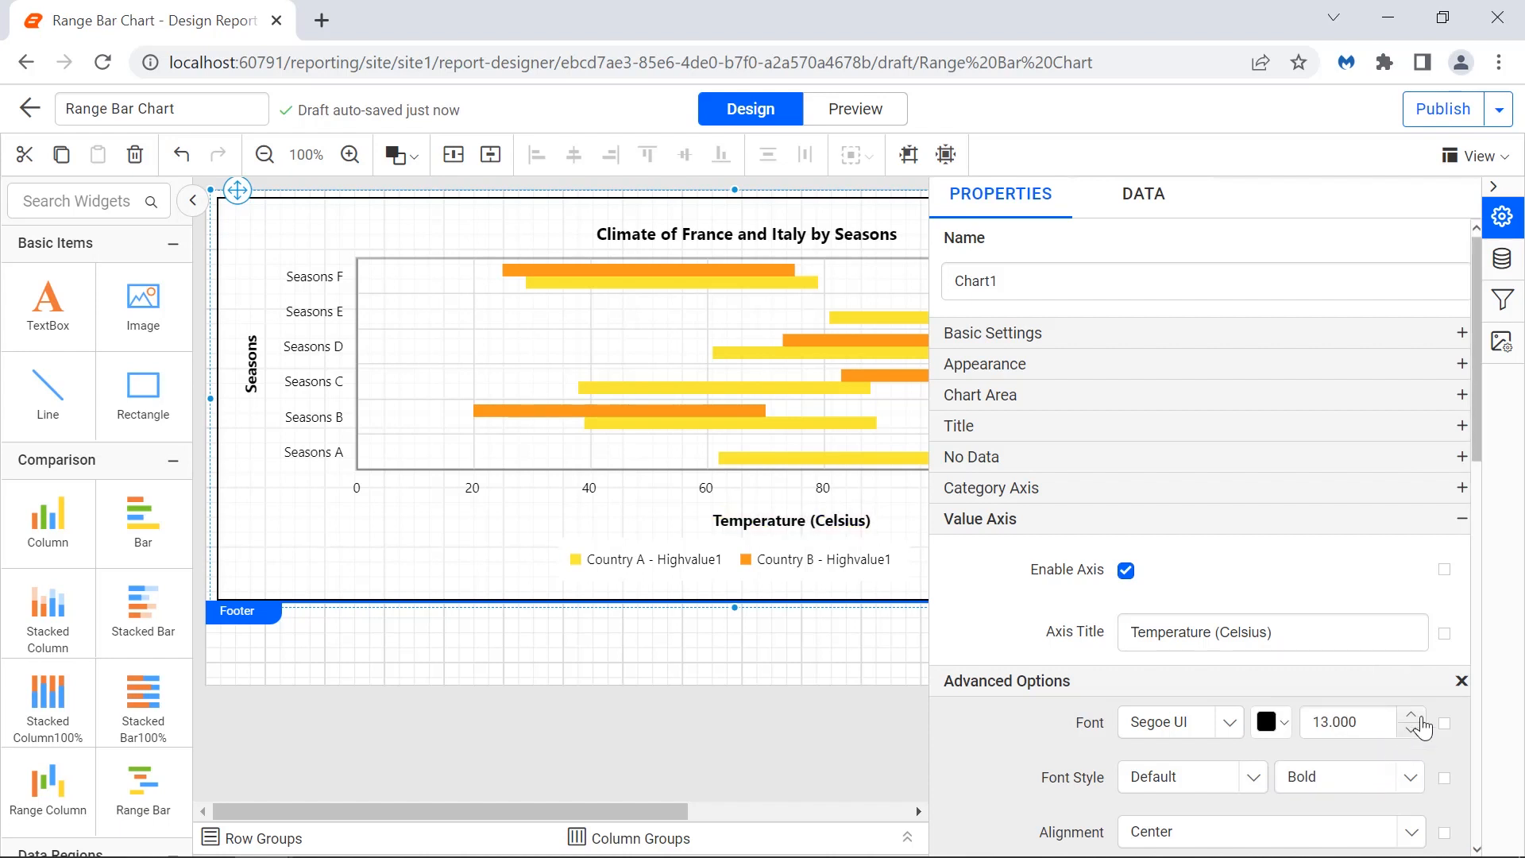
left_click(1460, 681)
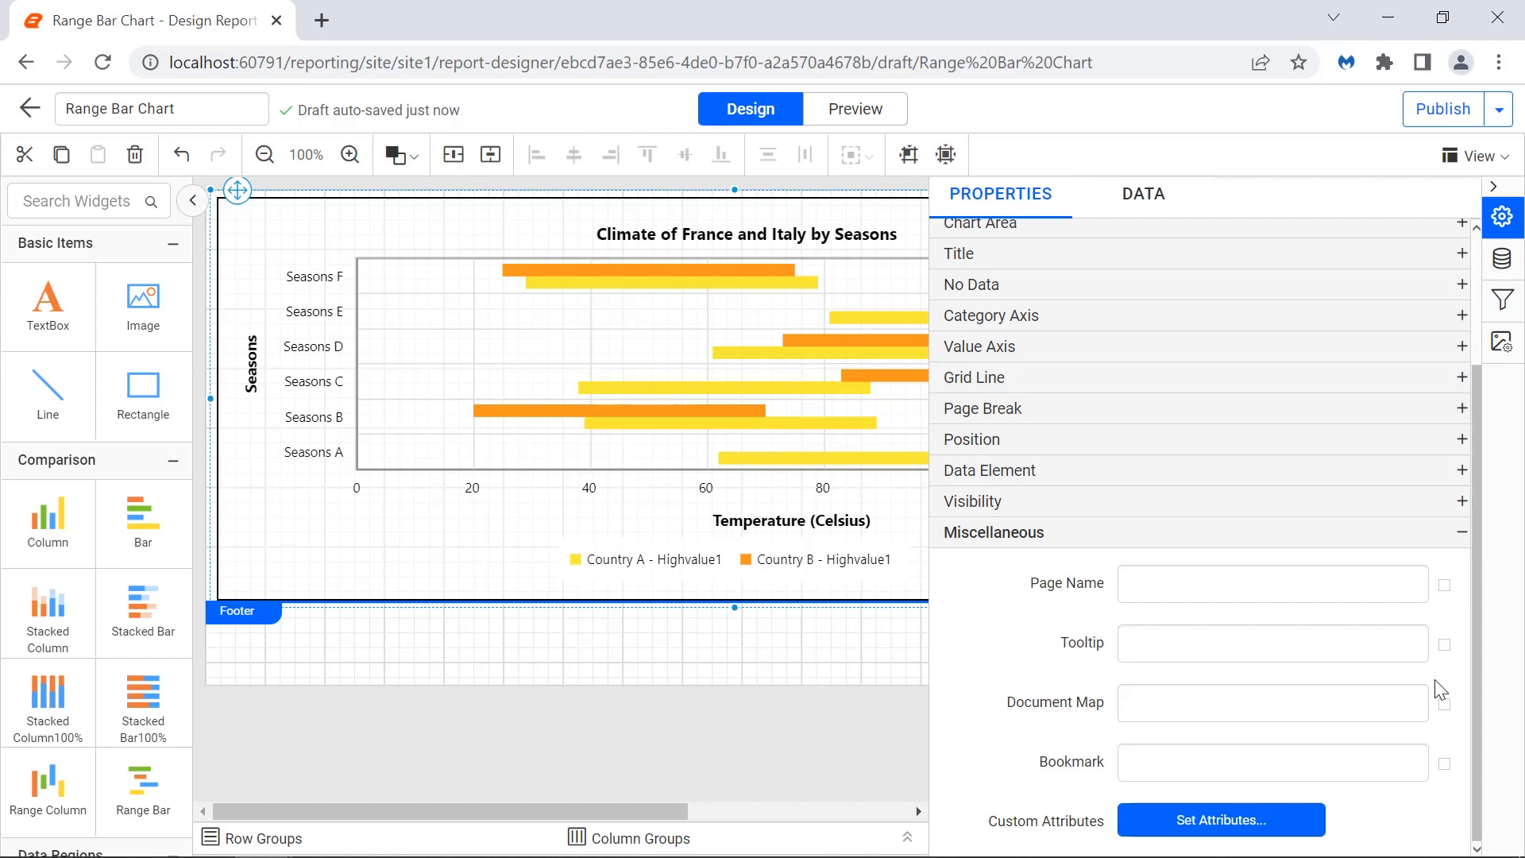
Step: Set the chart's tooltip to "Seasonal Temperatures" in its miscellaneous properties and preview the report
left_click(1393, 650)
type("Seasonal Temperatu")
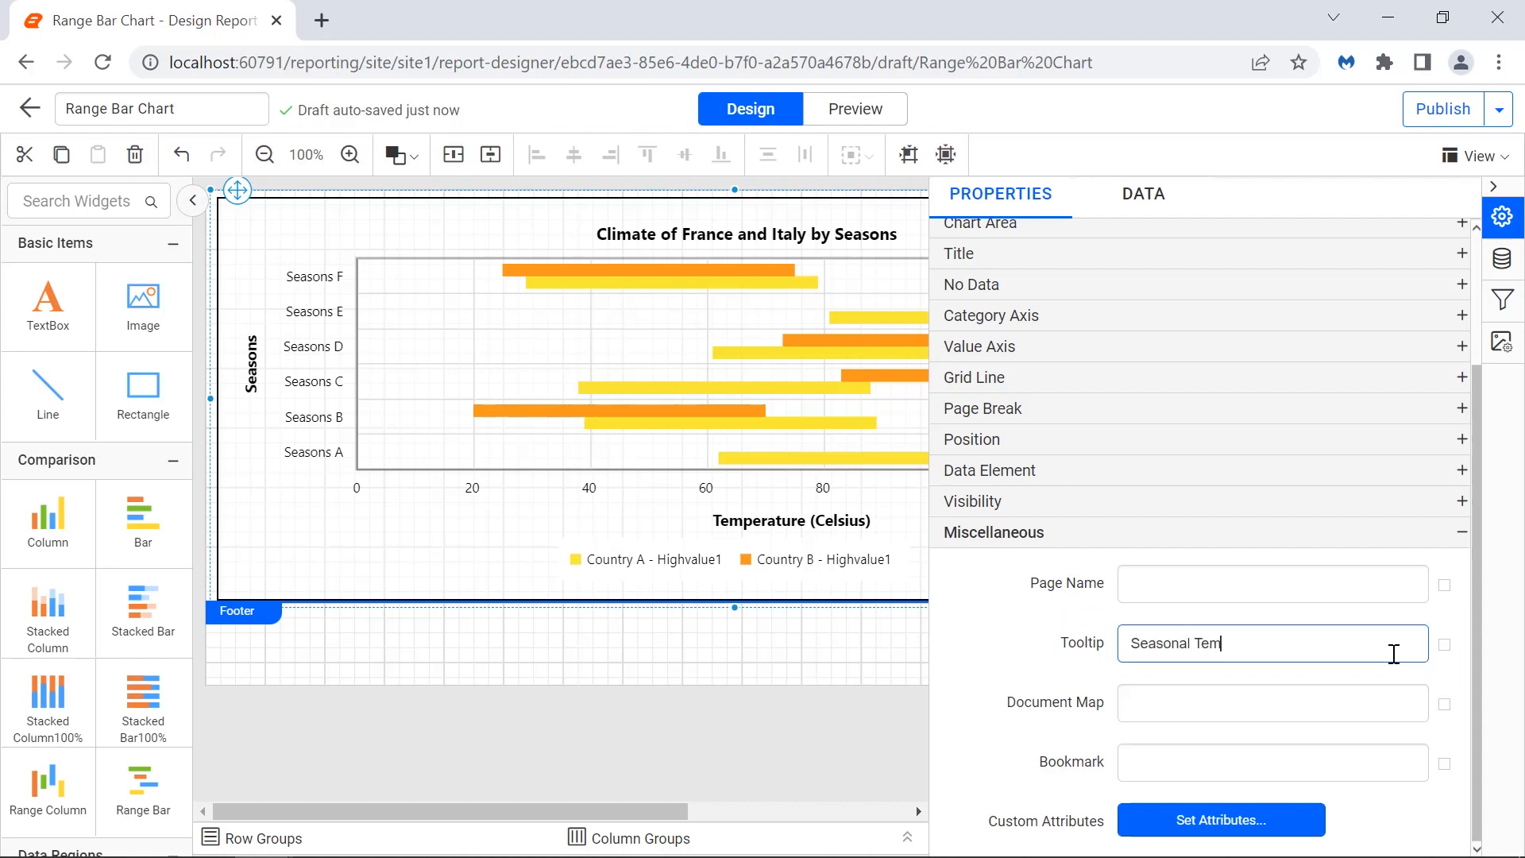
type("res")
left_click(1395, 683)
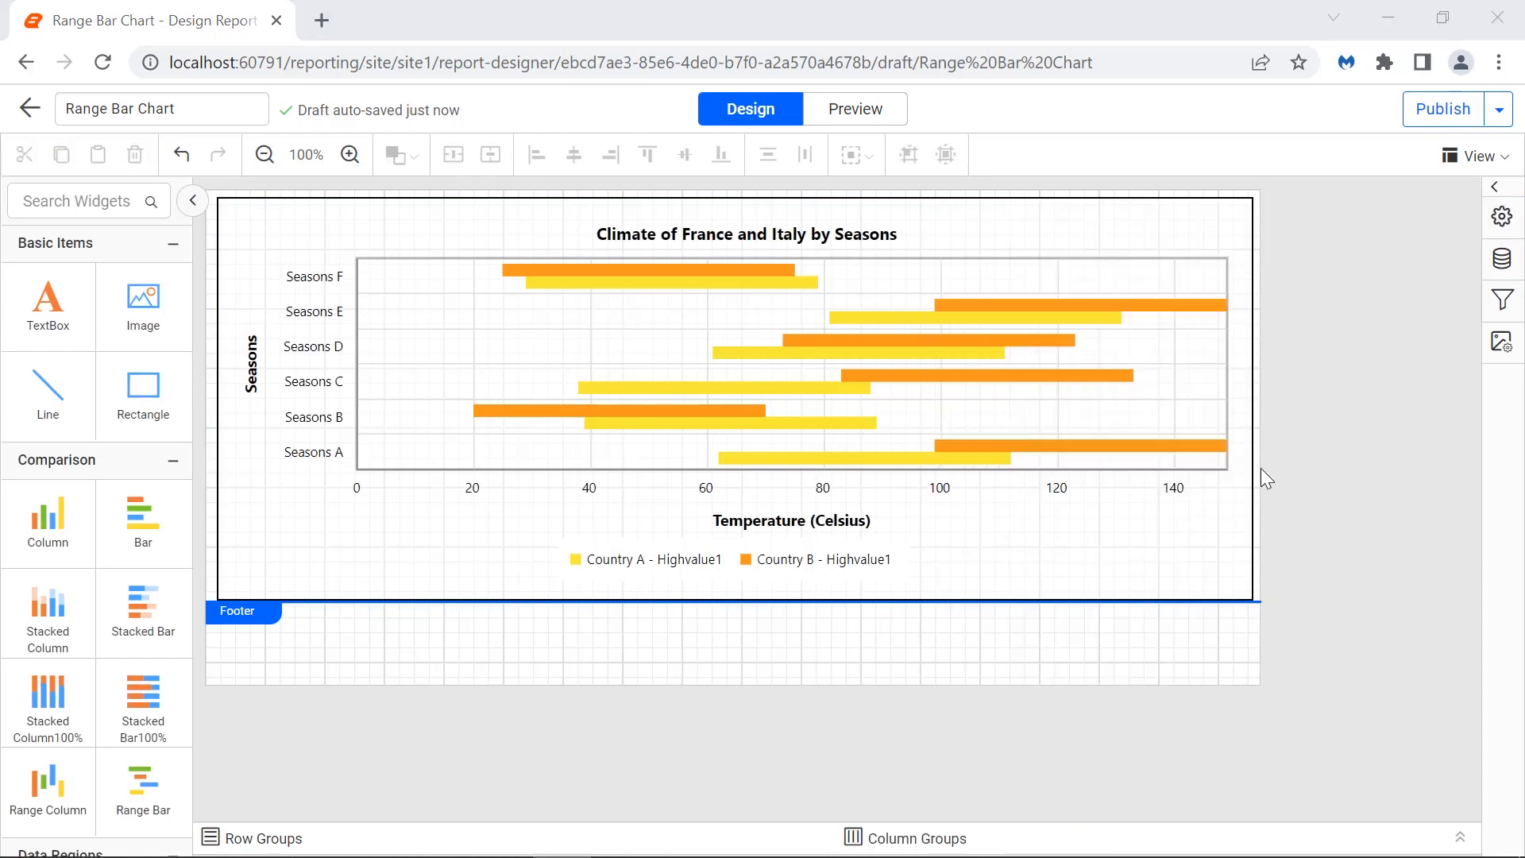
left_click(896, 120)
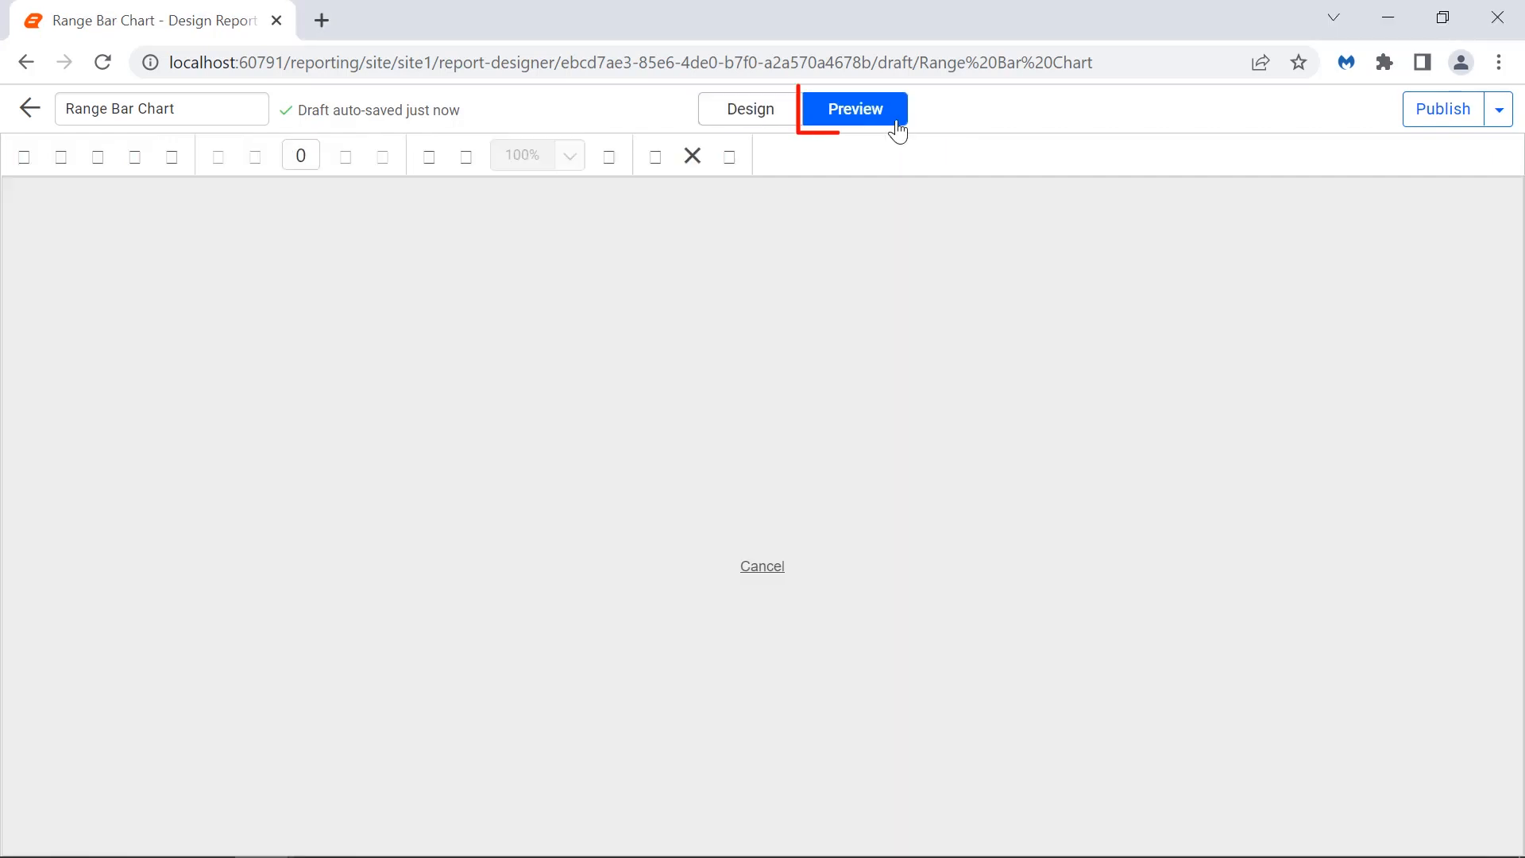